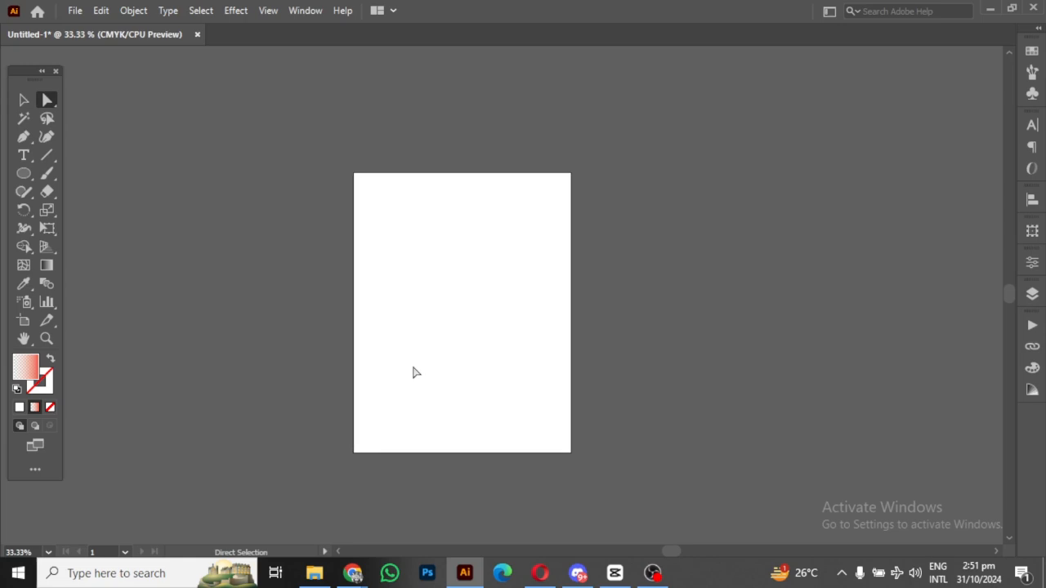
Step: Add the text "2025" and scale it up to span nearly the full width of the artboard's upper half
{"action": "key", "text": "ctrl+plus"}
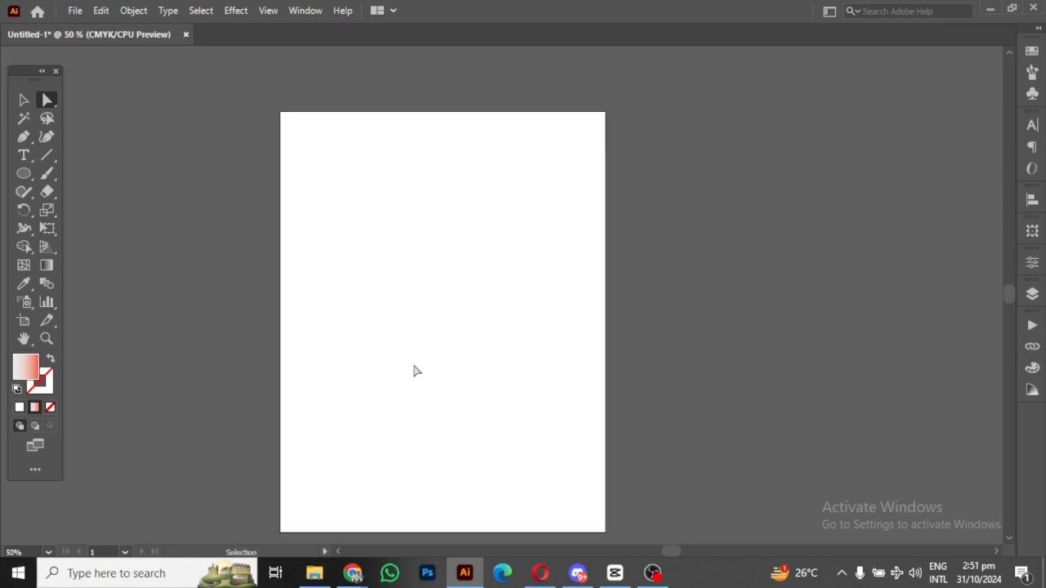
{"action": "left_click_drag", "start_coordinate": [484, 338], "coordinate": [429, 349]}
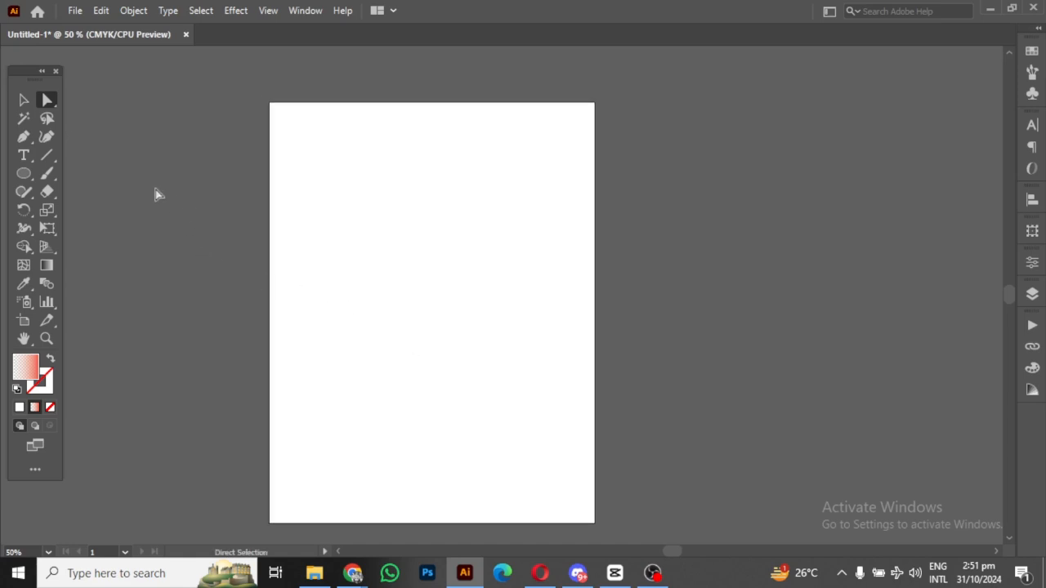
{"action": "left_click", "coordinate": [24, 155]}
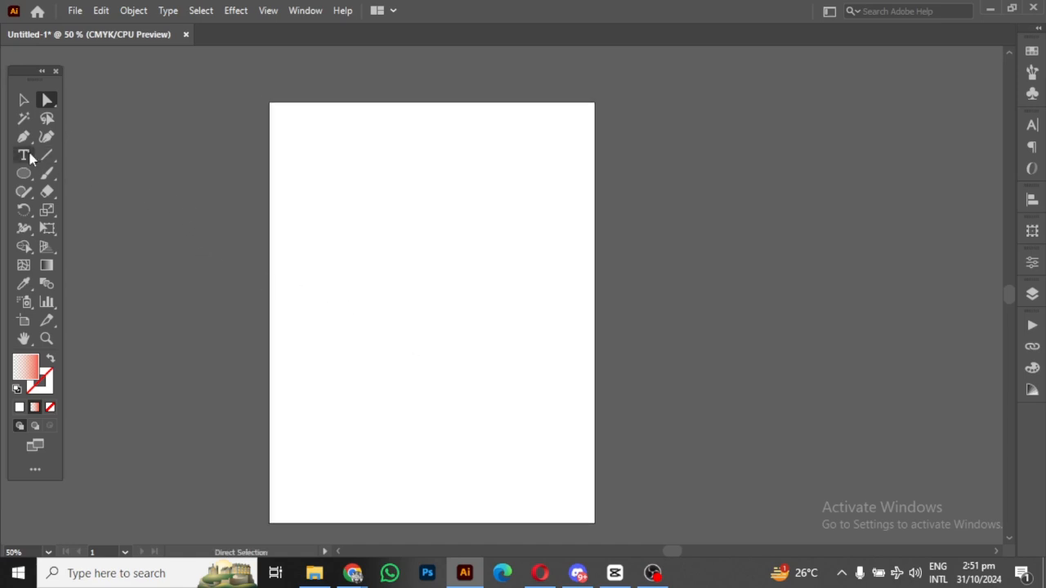
{"action": "left_click", "coordinate": [330, 226]}
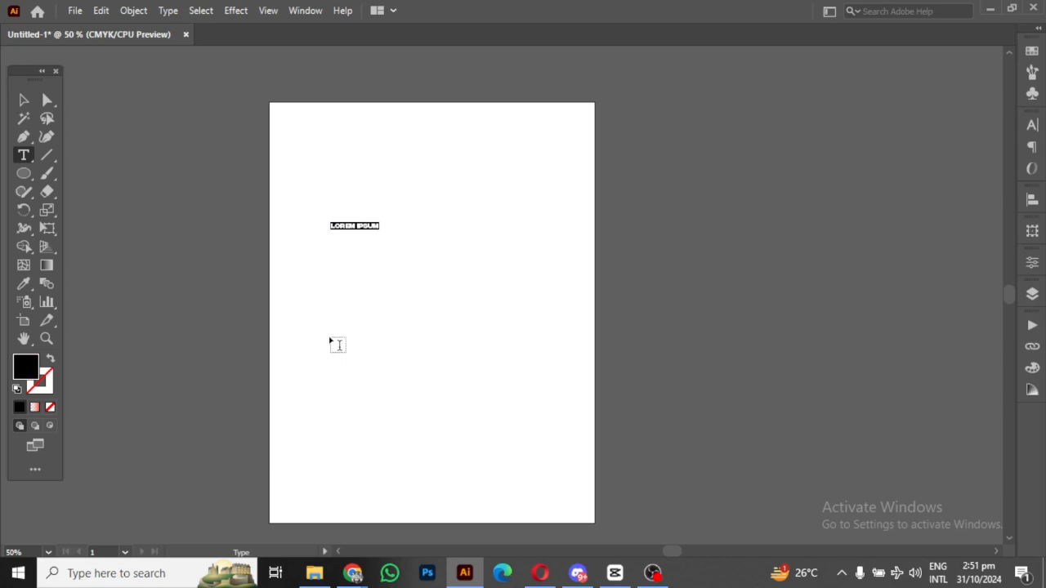
{"action": "type", "text": "2025"}
{"action": "left_click", "coordinate": [24, 100]}
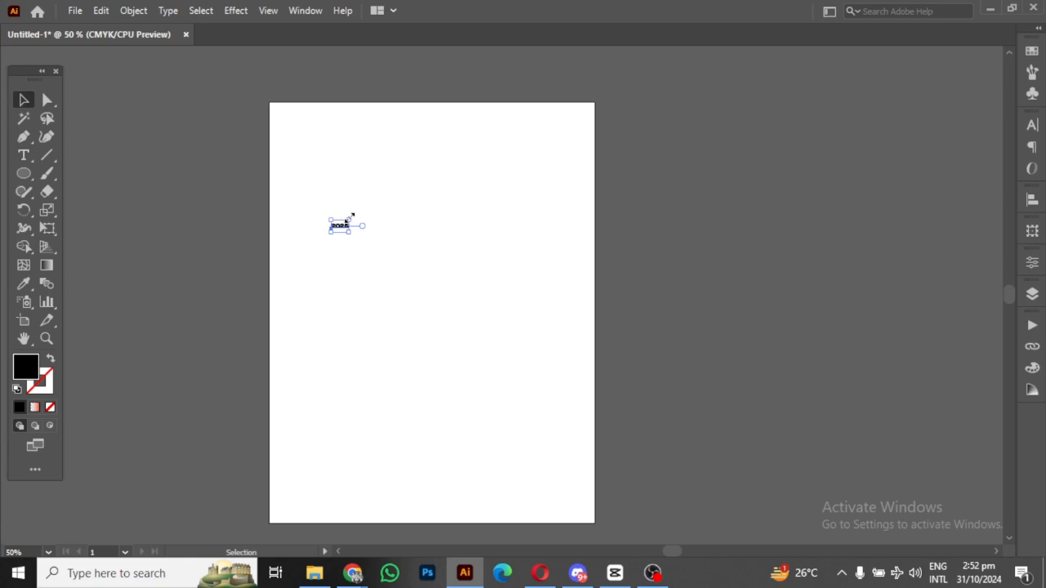
{"action": "left_click_drag", "start_coordinate": [350, 217], "coordinate": [482, 172]}
{"action": "left_click_drag", "start_coordinate": [395, 220], "coordinate": [493, 252]}
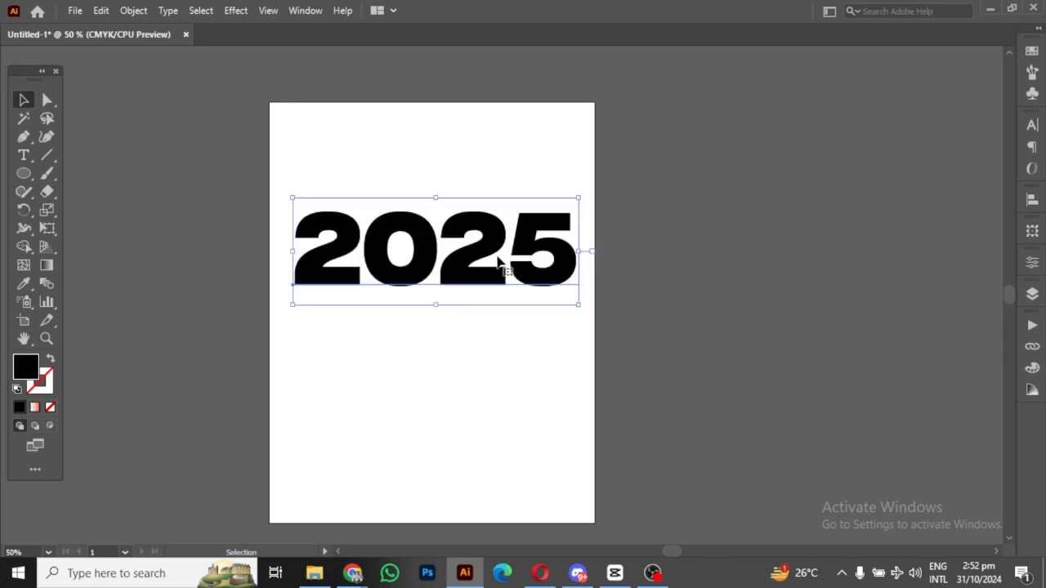
Step: Convert the 2025 text to outlines and ungroup it into separate digits
{"action": "left_click", "coordinate": [1032, 126]}
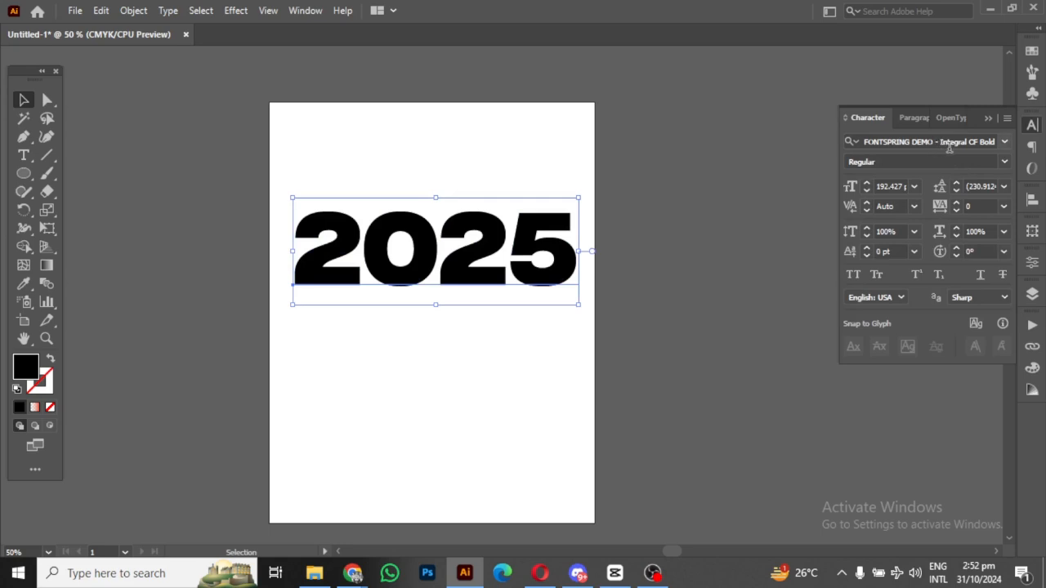
{"action": "left_click", "coordinate": [988, 121]}
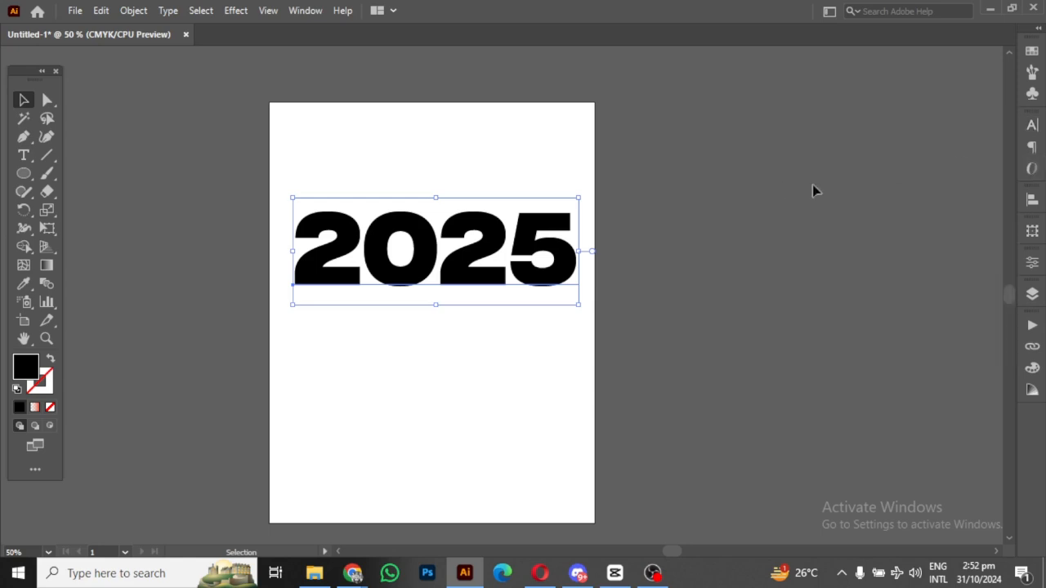
{"action": "right_click", "coordinate": [416, 236]}
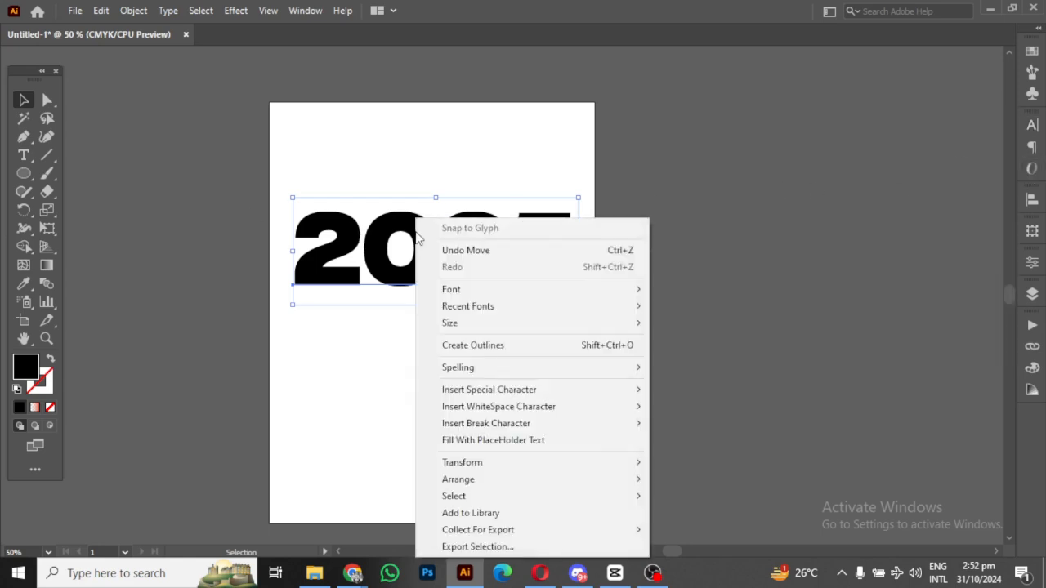
{"action": "left_click", "coordinate": [464, 346]}
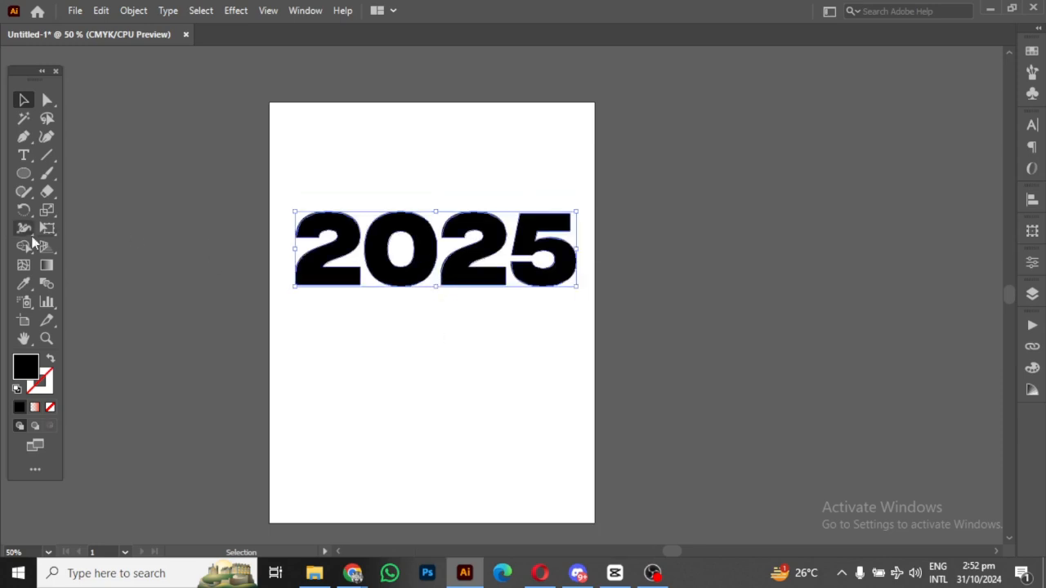
{"action": "right_click", "coordinate": [443, 252]}
{"action": "right_click", "coordinate": [423, 251]}
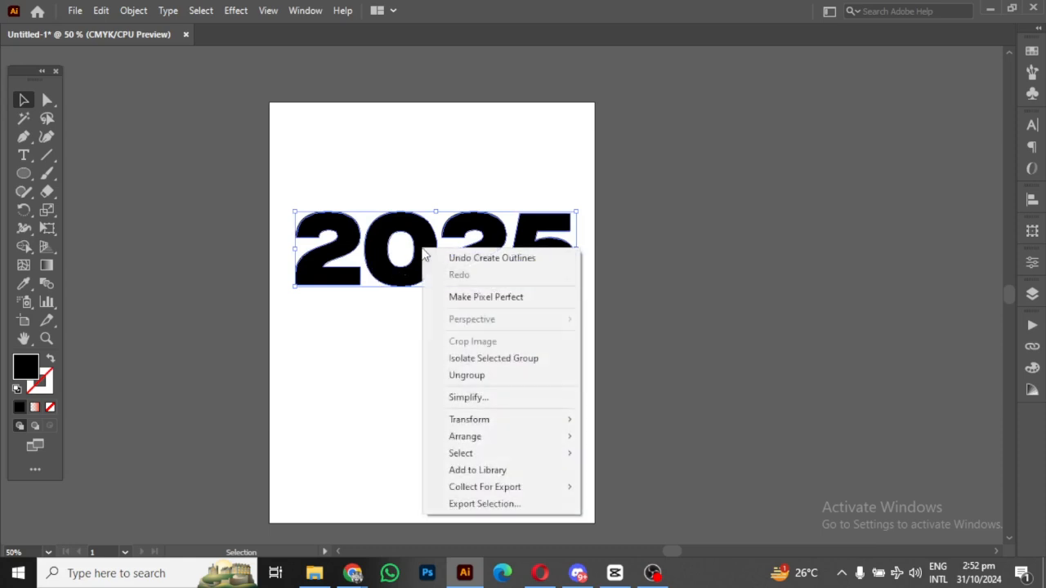
{"action": "left_click", "coordinate": [465, 375]}
Step: Fill only the first 2 with a bright pinkish red at hue 344°
{"action": "key", "text": "ctrl+1"}
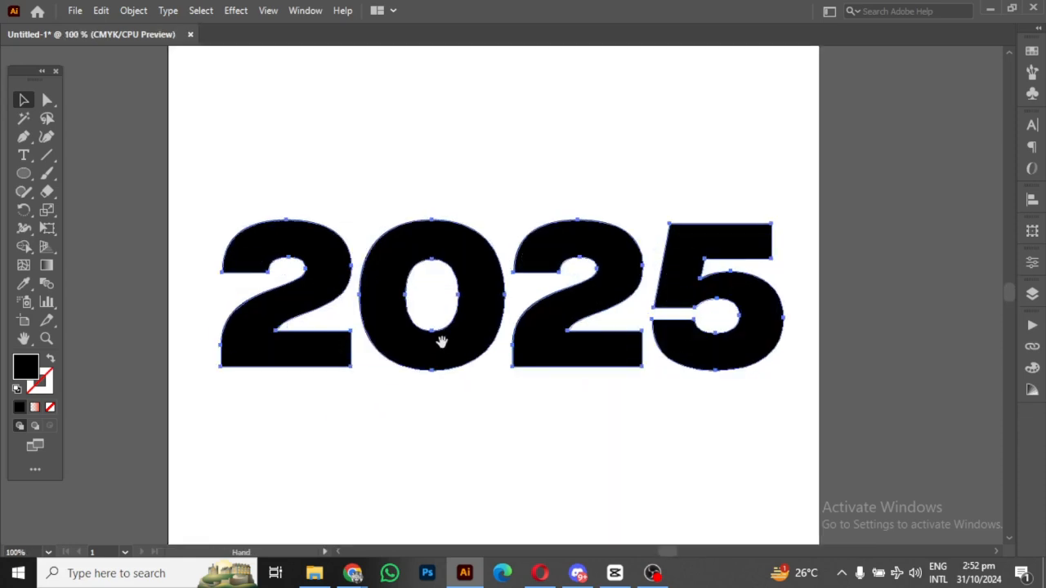
{"action": "left_click_drag", "start_coordinate": [434, 385], "coordinate": [384, 329]}
{"action": "left_click", "coordinate": [47, 99]}
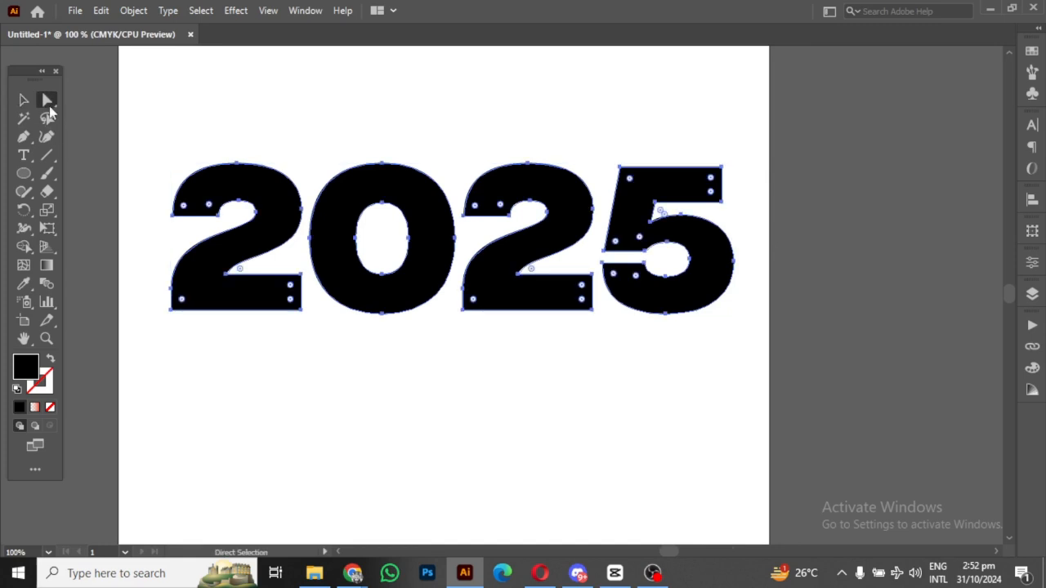
{"action": "left_click", "coordinate": [267, 110]}
{"action": "left_click", "coordinate": [255, 255]}
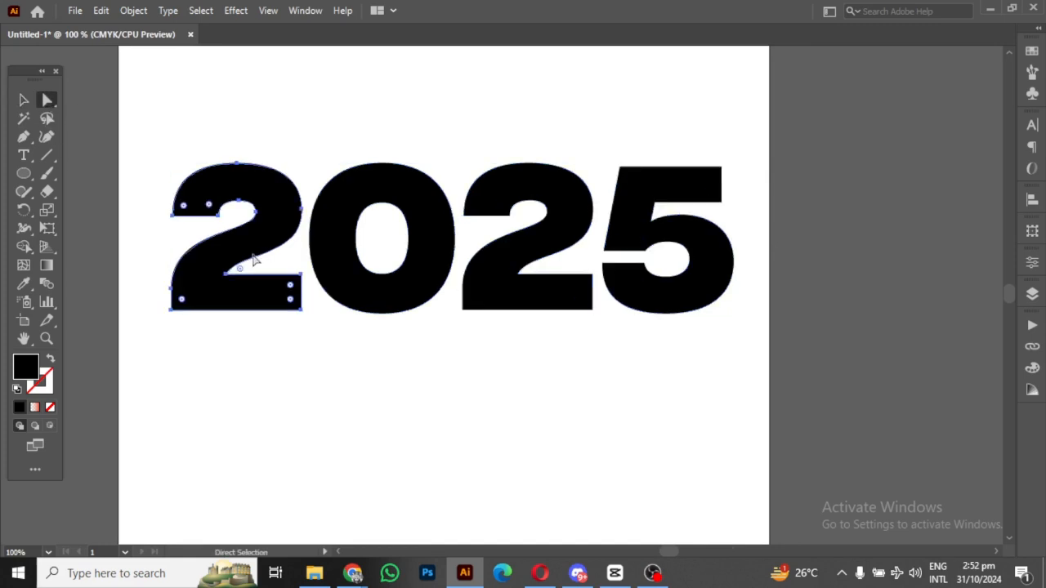
{"action": "double_click", "coordinate": [28, 368]}
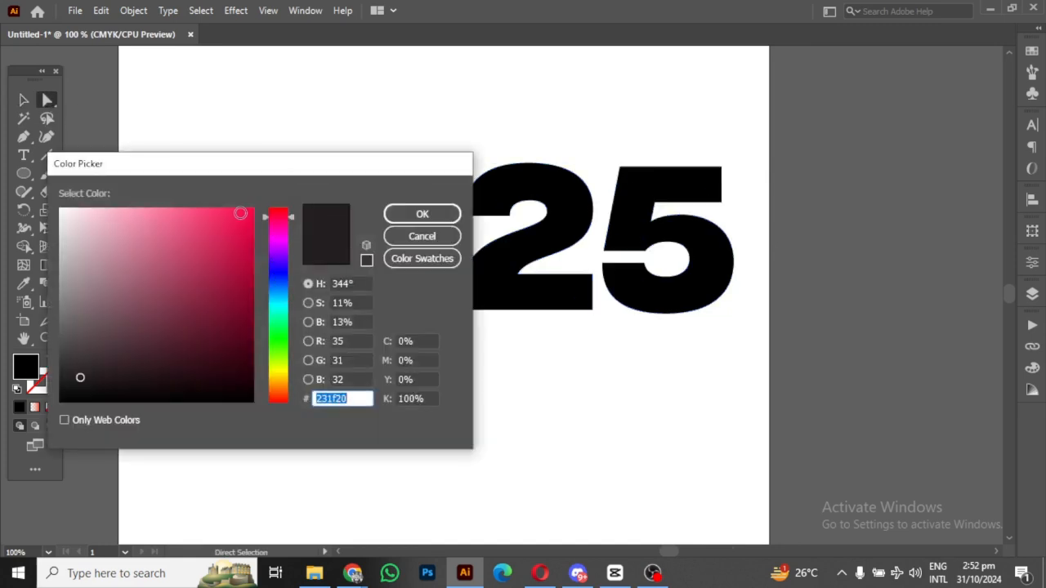
{"action": "left_click", "coordinate": [236, 215]}
{"action": "left_click", "coordinate": [422, 214]}
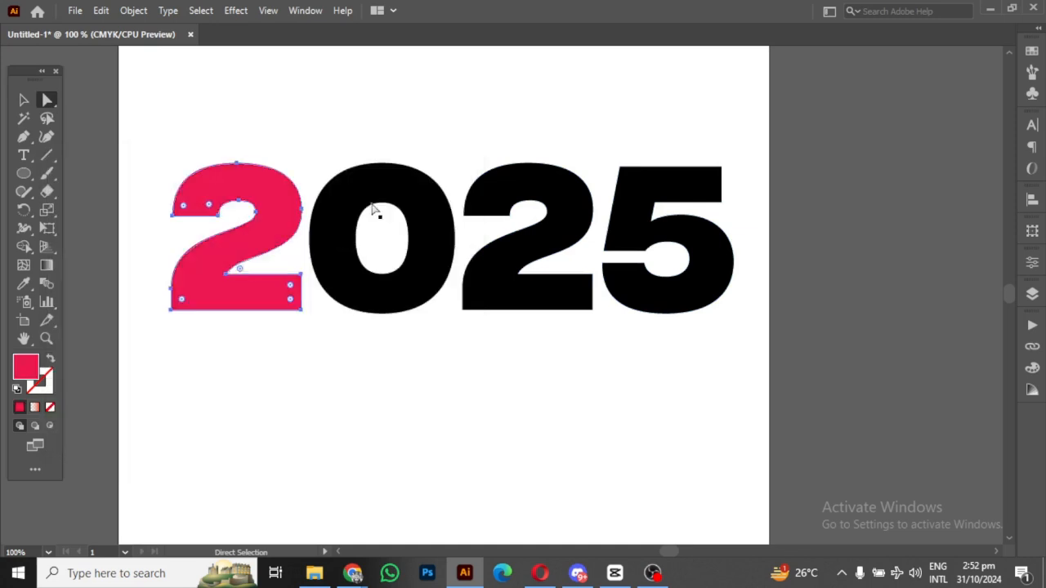
Step: Fill the 0 with a purple picked at hue 297°
{"action": "left_click", "coordinate": [386, 188]}
{"action": "double_click", "coordinate": [29, 369]}
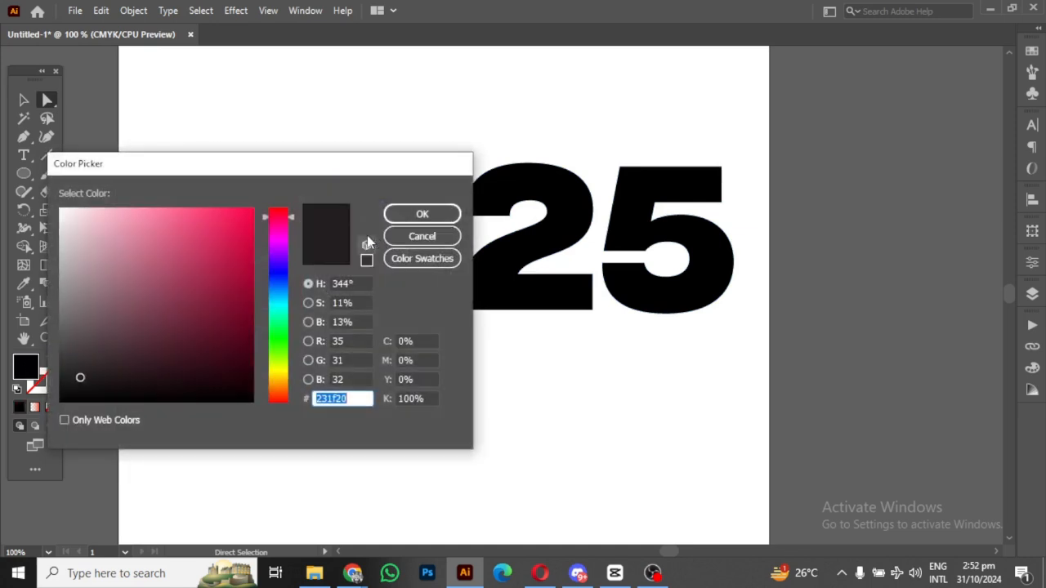
{"action": "left_click", "coordinate": [279, 246]}
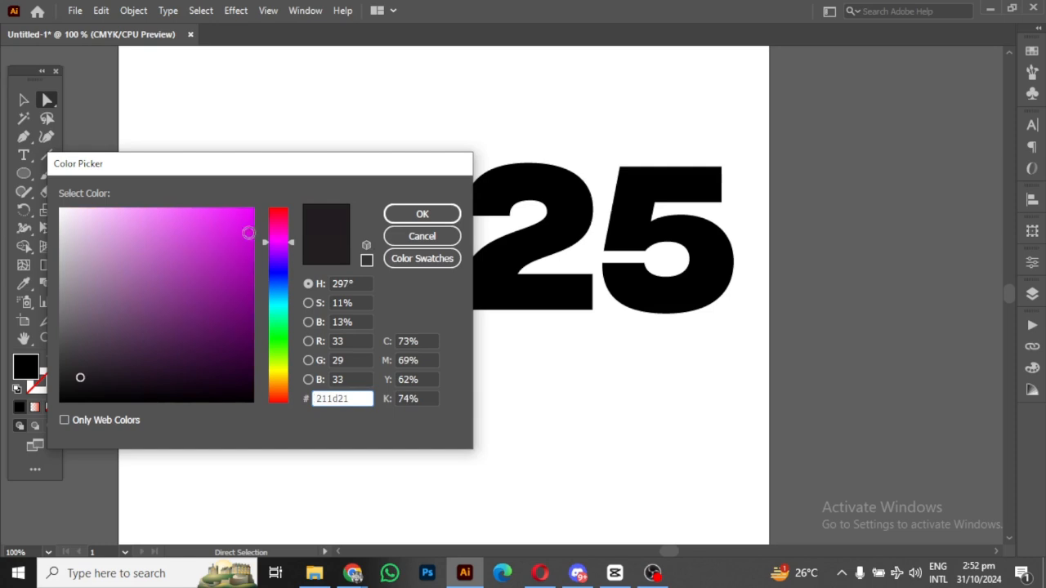
{"action": "left_click", "coordinate": [237, 223]}
{"action": "left_click", "coordinate": [394, 214]}
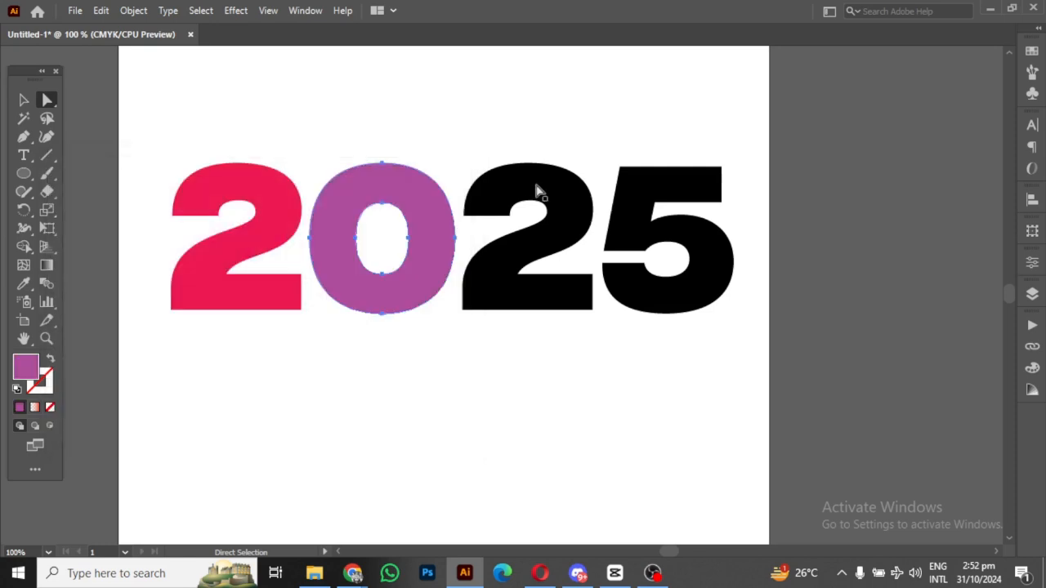
Step: Fill the second 2 with a strong blue picked at hue 248°
{"action": "left_click", "coordinate": [538, 189]}
{"action": "double_click", "coordinate": [28, 368]}
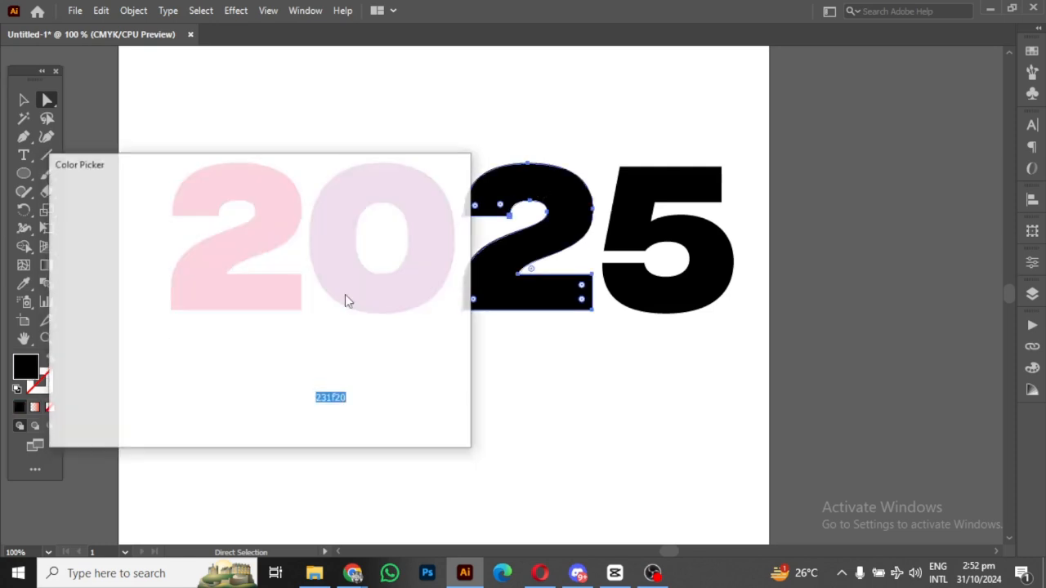
{"action": "left_click", "coordinate": [277, 259]}
{"action": "left_click", "coordinate": [277, 268]}
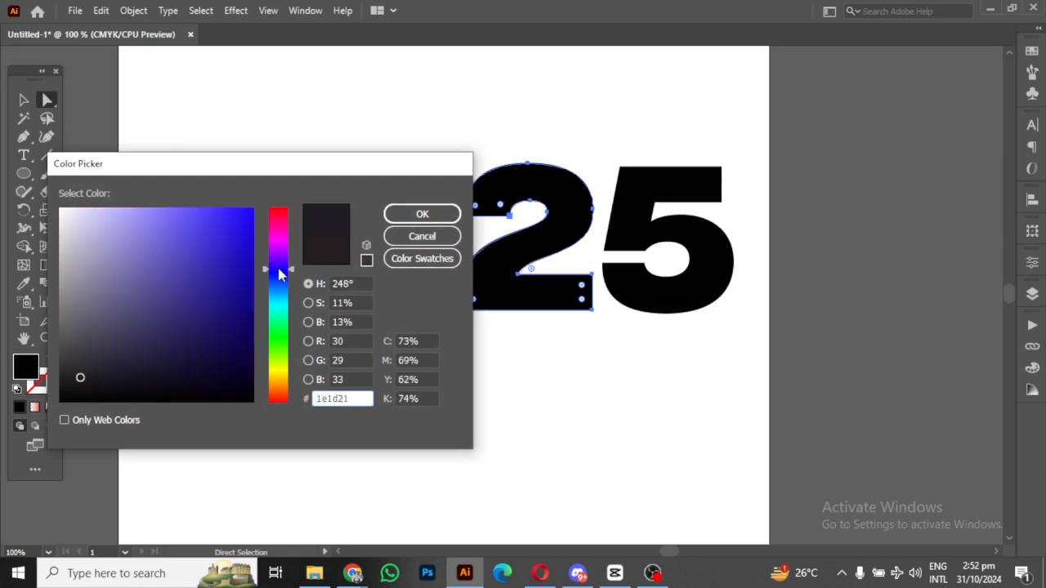
{"action": "left_click", "coordinate": [236, 210]}
{"action": "left_click", "coordinate": [420, 214]}
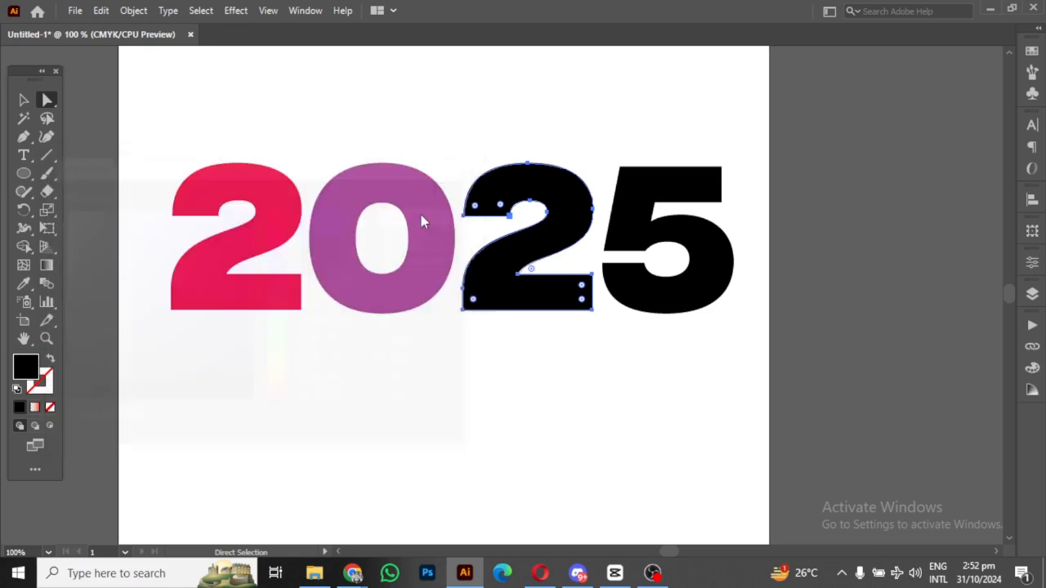
Step: Fill the 5 with a light blue picked at hue 197° and deselect it
{"action": "left_click", "coordinate": [652, 189]}
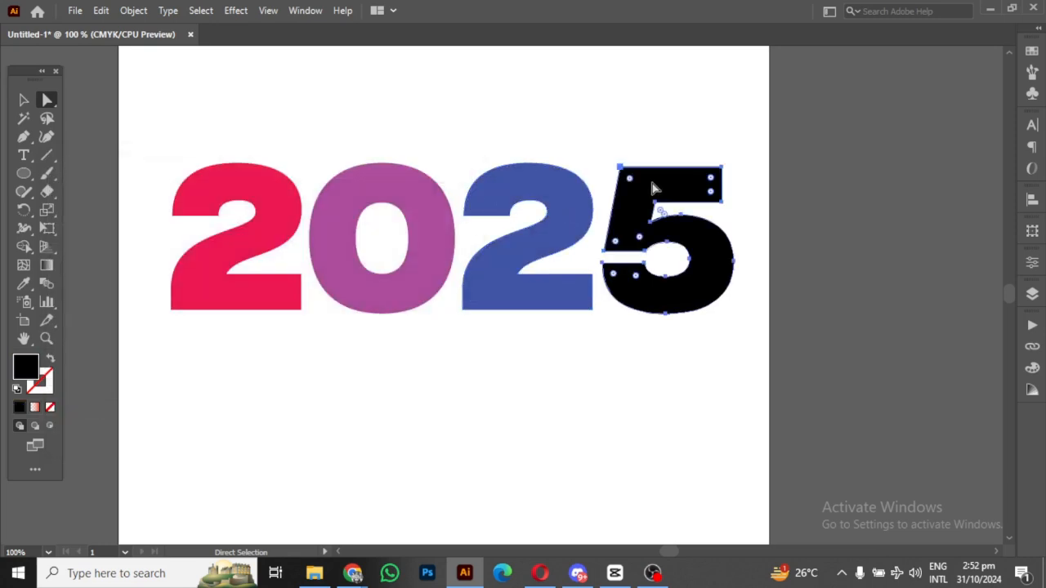
{"action": "double_click", "coordinate": [29, 368]}
{"action": "left_click", "coordinate": [278, 297]}
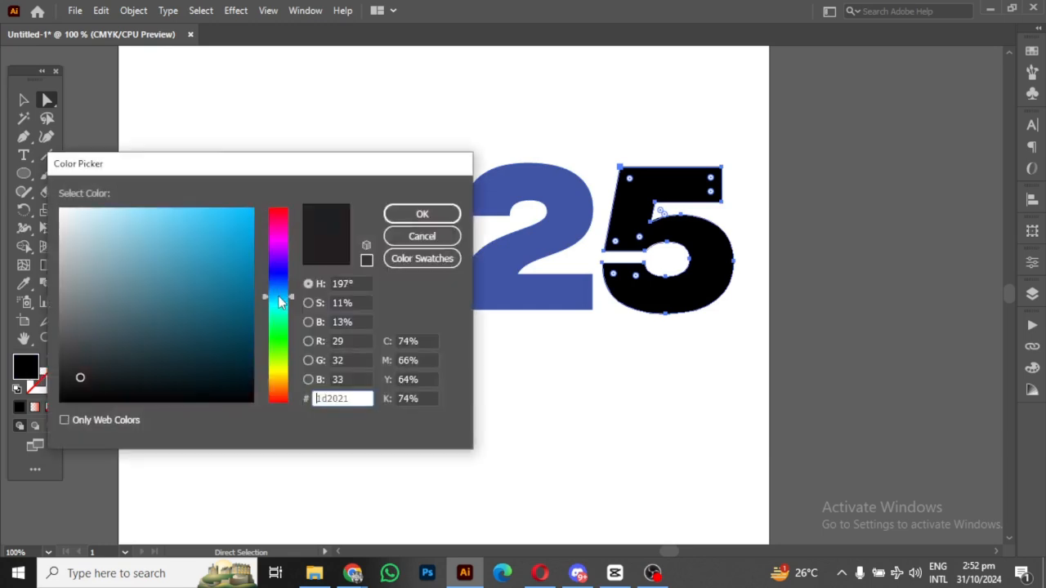
{"action": "mouse_move", "coordinate": [224, 239]}
{"action": "left_mouse_down"}
{"action": "mouse_move", "coordinate": [231, 221]}
{"action": "mouse_move", "coordinate": [224, 236]}
{"action": "left_mouse_up"}
{"action": "left_click", "coordinate": [423, 213]}
{"action": "left_click", "coordinate": [513, 143]}
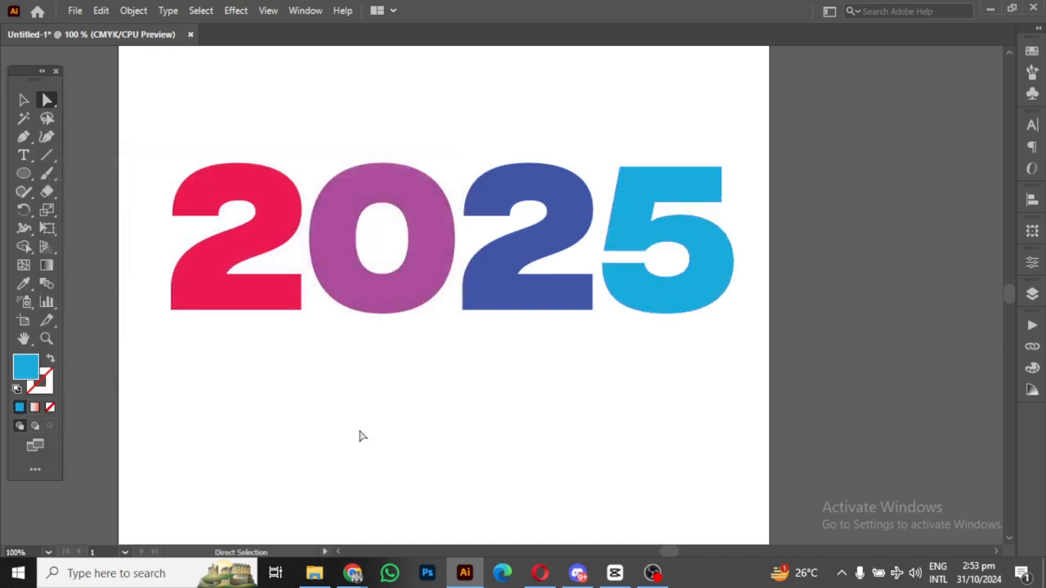
{"action": "key", "text": "space"}
{"action": "left_click_drag", "start_coordinate": [365, 449], "coordinate": [379, 420]}
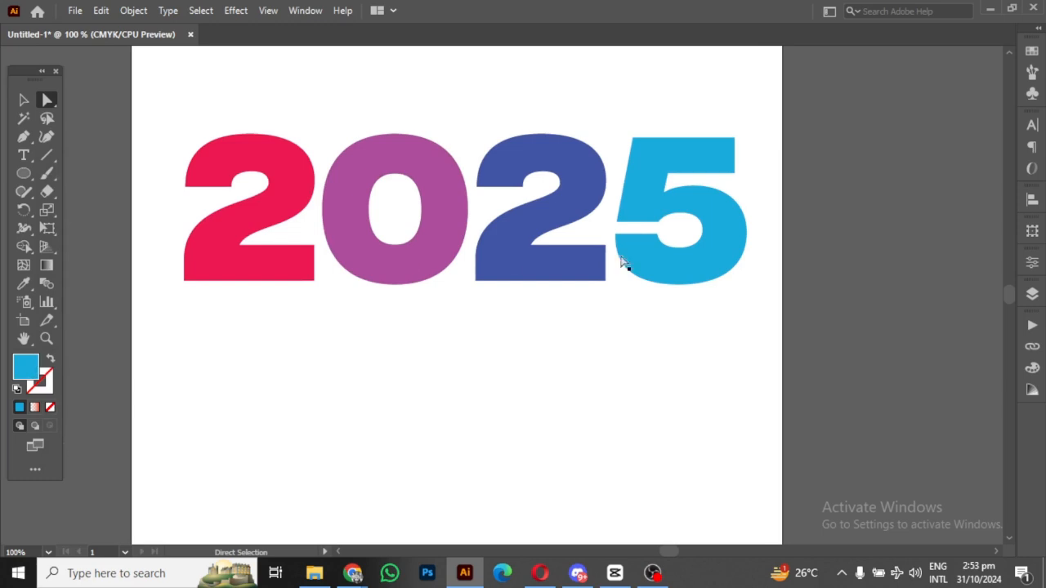
{"action": "left_click", "coordinate": [262, 166]}
{"action": "left_click", "coordinate": [412, 164]}
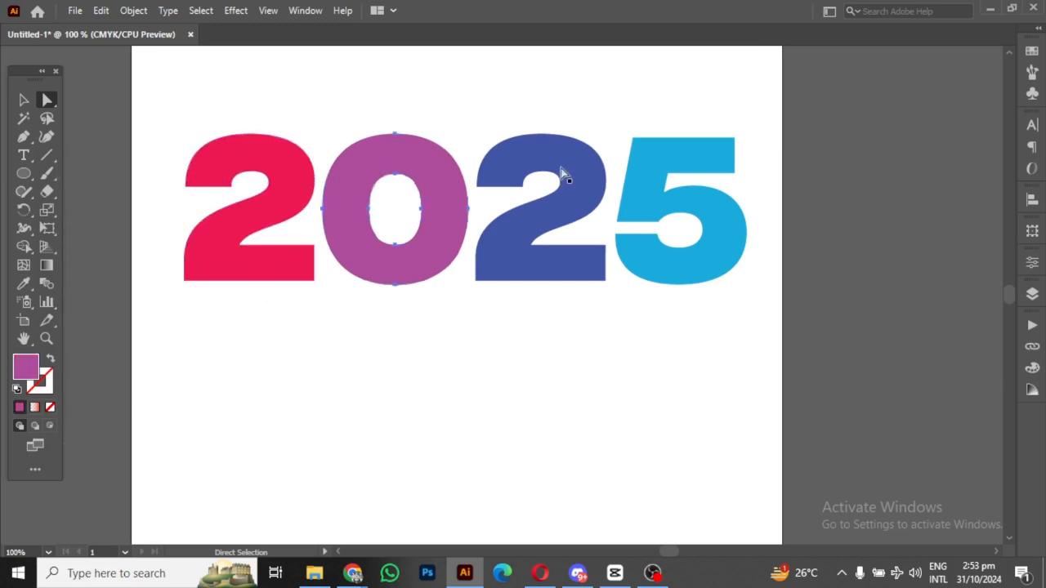
{"action": "left_click", "coordinate": [564, 171]}
{"action": "left_click", "coordinate": [666, 158]}
Step: Duplicate all four coloured digits by copying and pasting them
{"action": "left_click_drag", "start_coordinate": [125, 96], "coordinate": [860, 351]}
{"action": "key", "text": "v"}
{"action": "key", "text": "ctrl+c"}
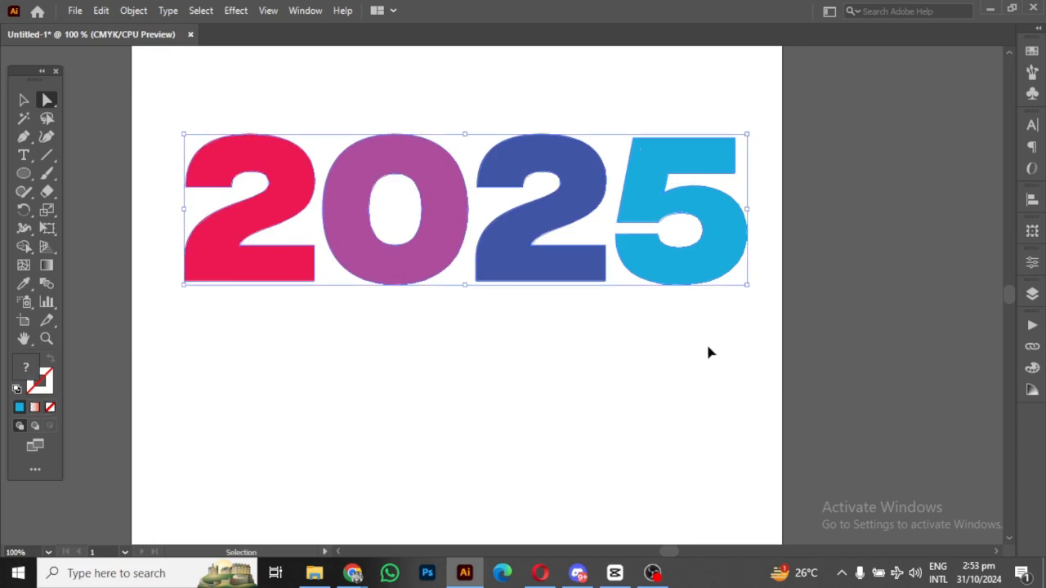
{"action": "key", "text": "ctrl+v"}
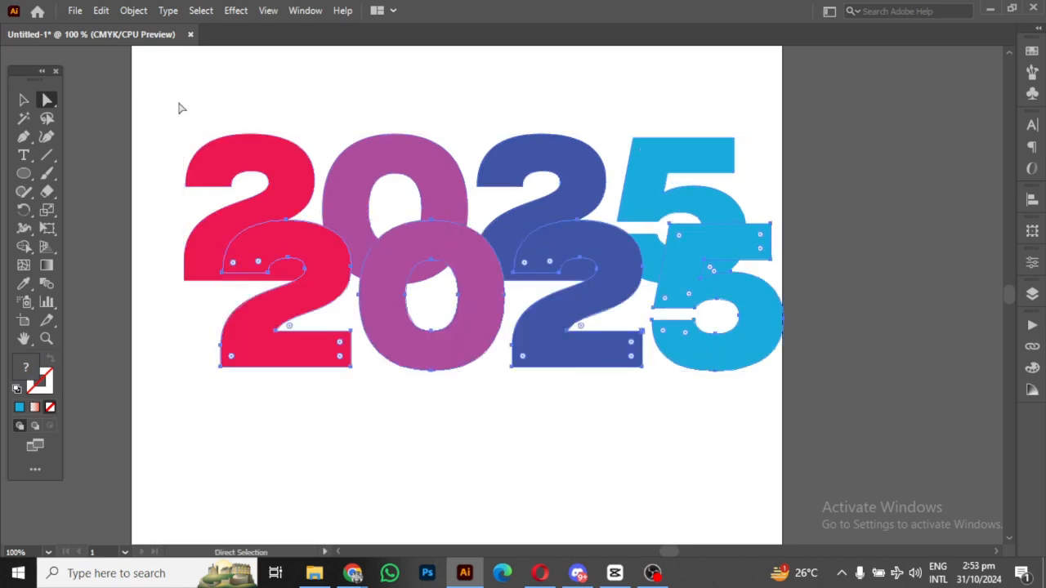
Step: Try to align all original and duplicated digits to a common horizontal centre
{"action": "left_click_drag", "start_coordinate": [181, 108], "coordinate": [892, 467]}
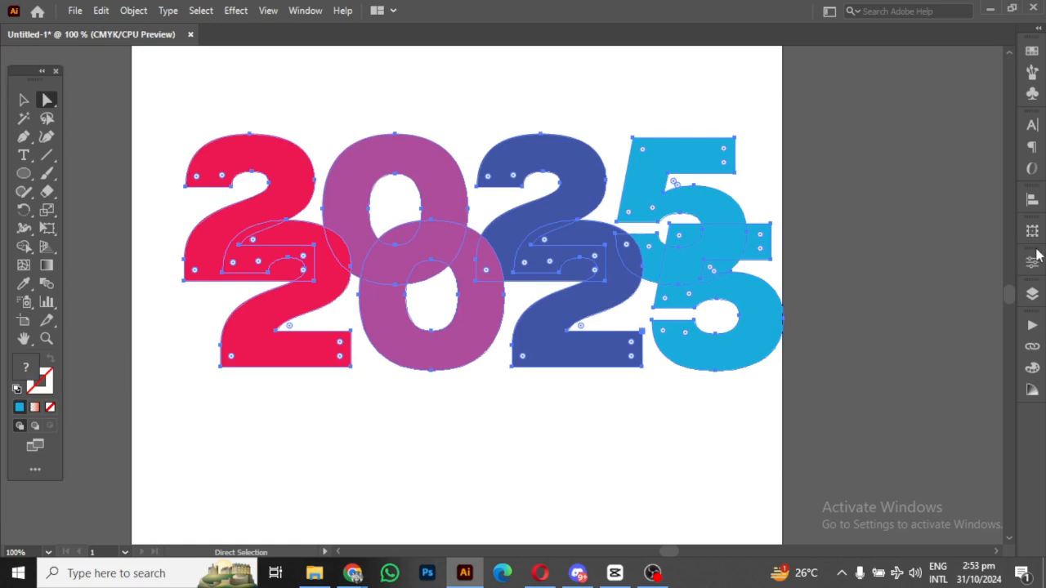
{"action": "left_click", "coordinate": [1032, 199]}
{"action": "left_click", "coordinate": [882, 238]}
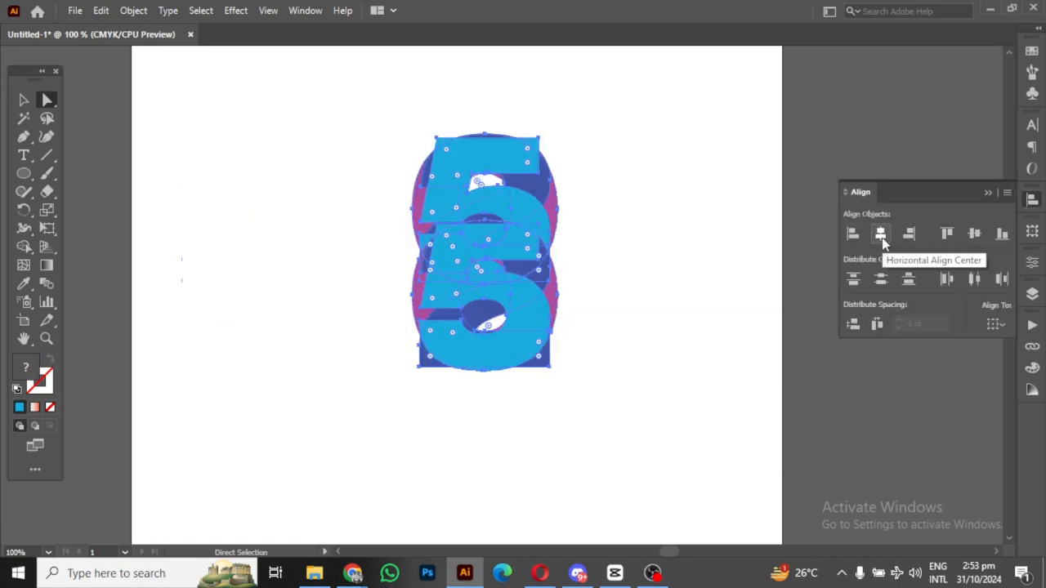
{"action": "key", "text": "ctrl+z"}
Step: Undo the digit alignment and move the four duplicated digits below the originals as a second row
{"action": "left_click", "coordinate": [474, 121]}
{"action": "left_click_drag", "start_coordinate": [200, 132], "coordinate": [761, 177]}
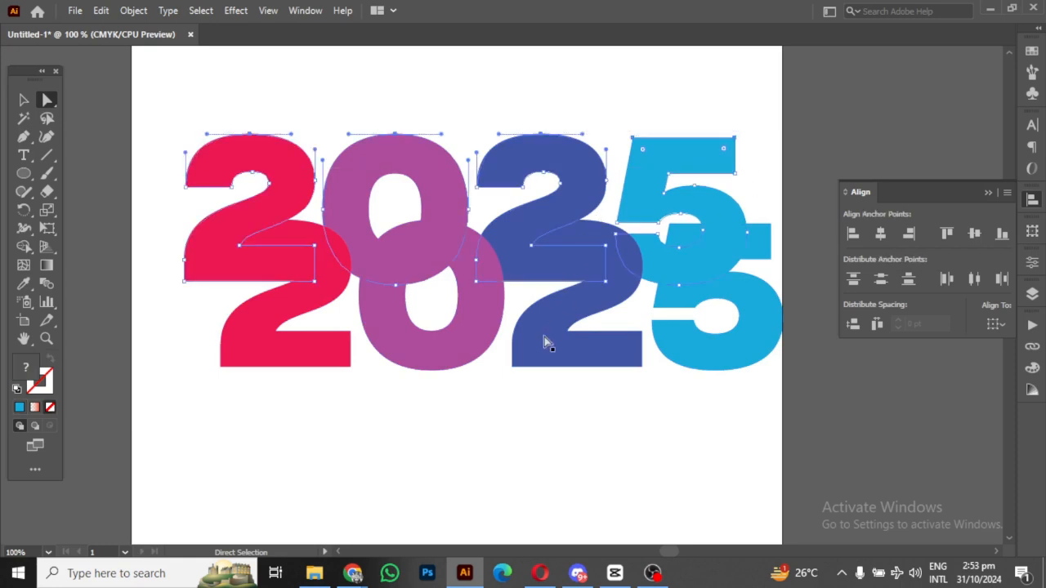
{"action": "left_click", "coordinate": [311, 354]}
{"action": "left_click", "coordinate": [470, 356]}
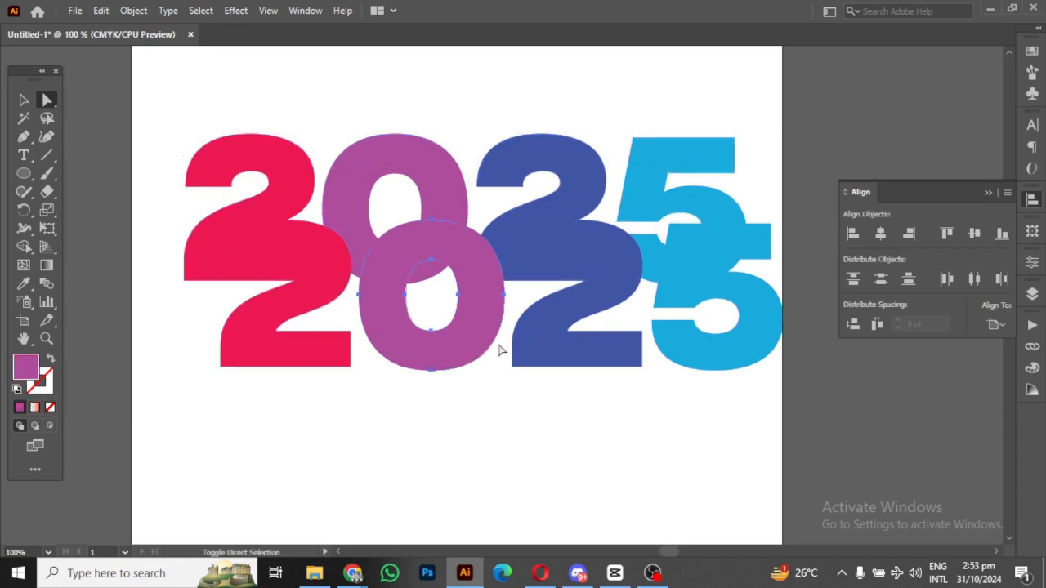
{"action": "left_click", "coordinate": [322, 362]}
{"action": "left_click", "coordinate": [563, 350], "text": "shift"}
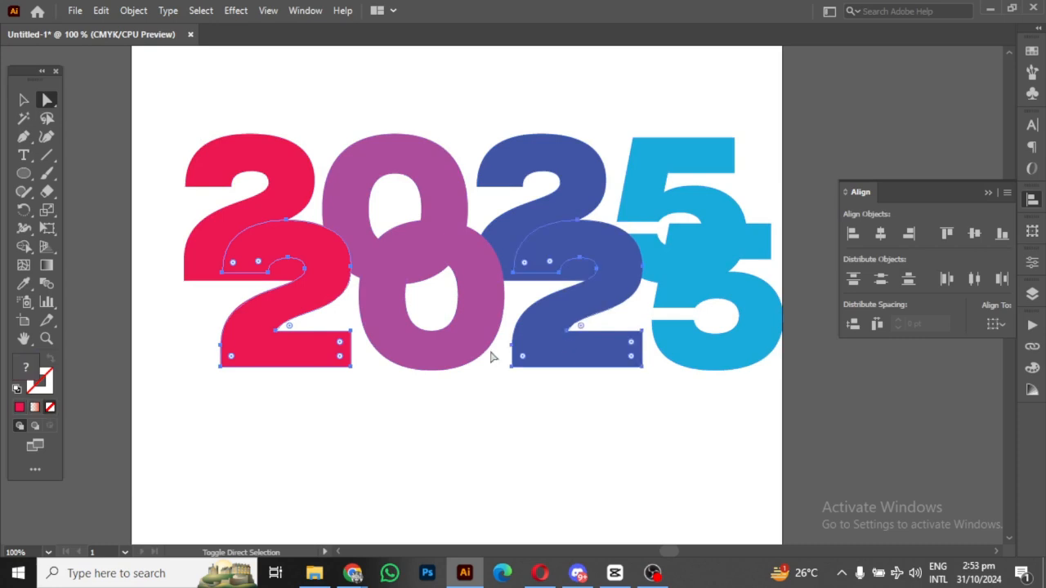
{"action": "left_click", "coordinate": [692, 348], "text": "shift"}
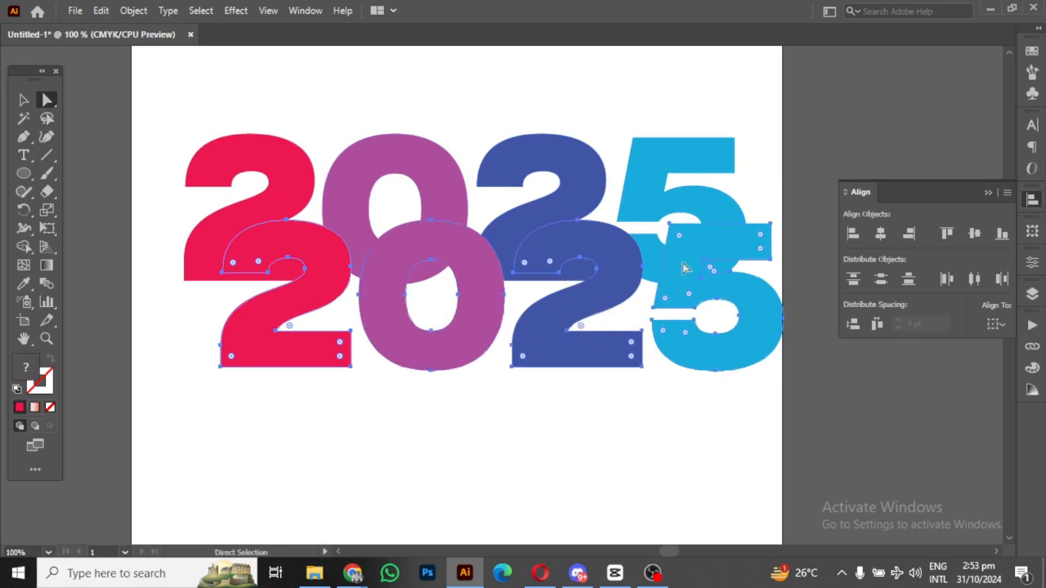
{"action": "left_click_drag", "start_coordinate": [682, 269], "coordinate": [632, 407]}
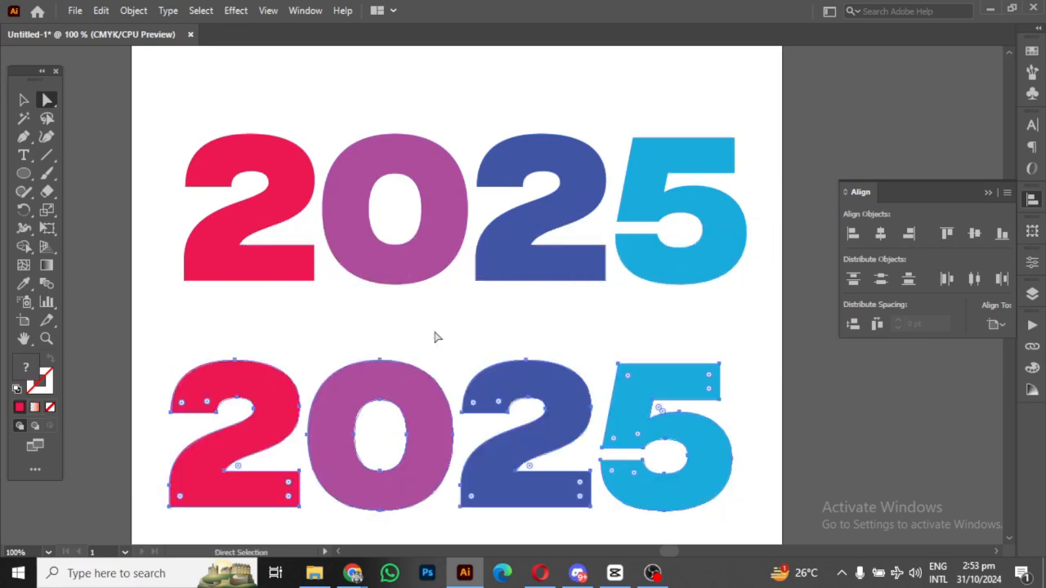
Step: Group each row of digits separately and align the two rows on their horizontal and vertical centres, leaving nothing selected
{"action": "left_click_drag", "start_coordinate": [179, 120], "coordinate": [752, 316]}
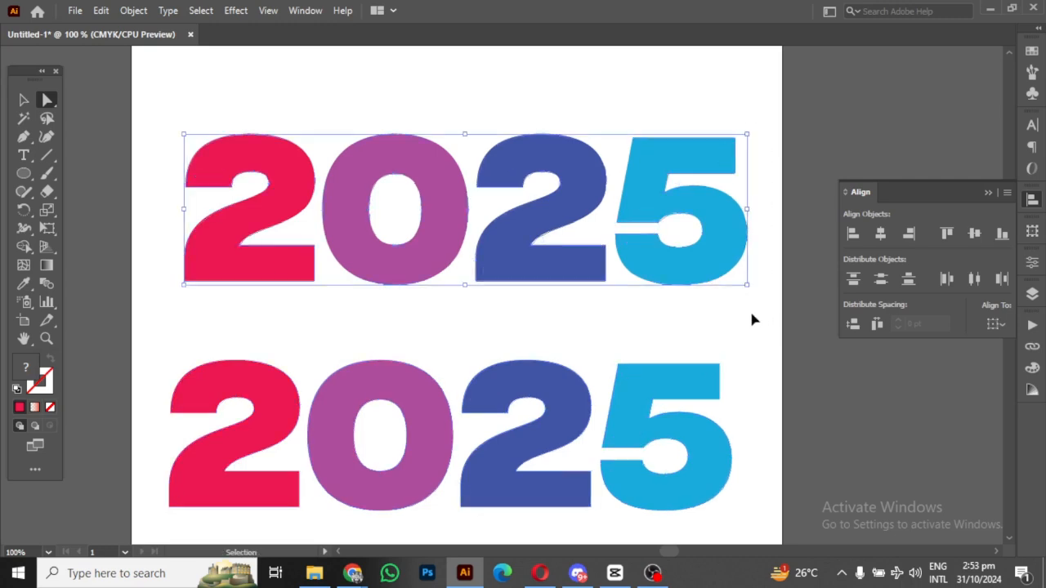
{"action": "key", "text": "a"}
{"action": "left_click", "coordinate": [550, 391], "text": "shift"}
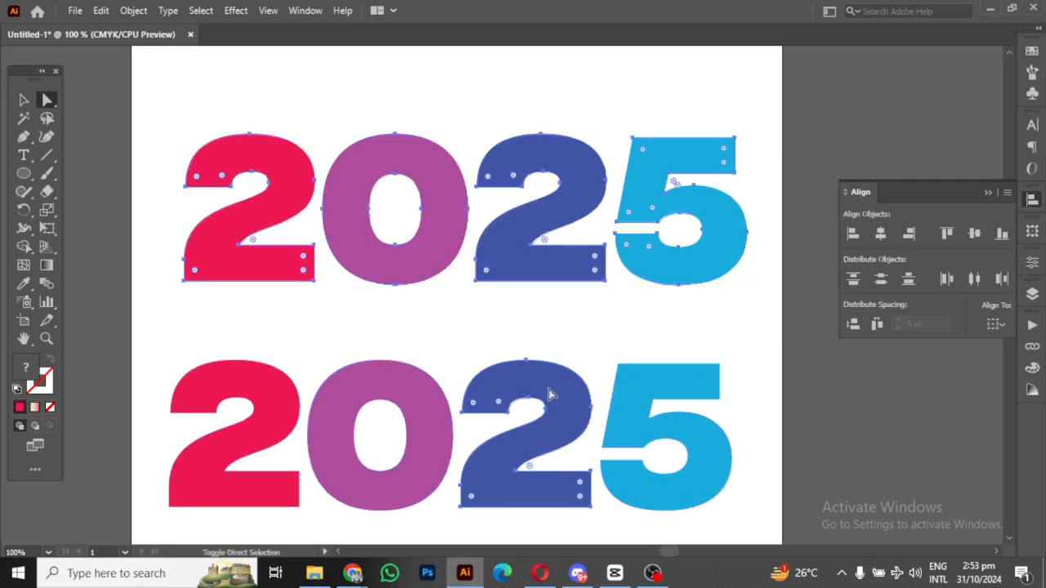
{"action": "left_click_drag", "start_coordinate": [138, 334], "coordinate": [781, 525]}
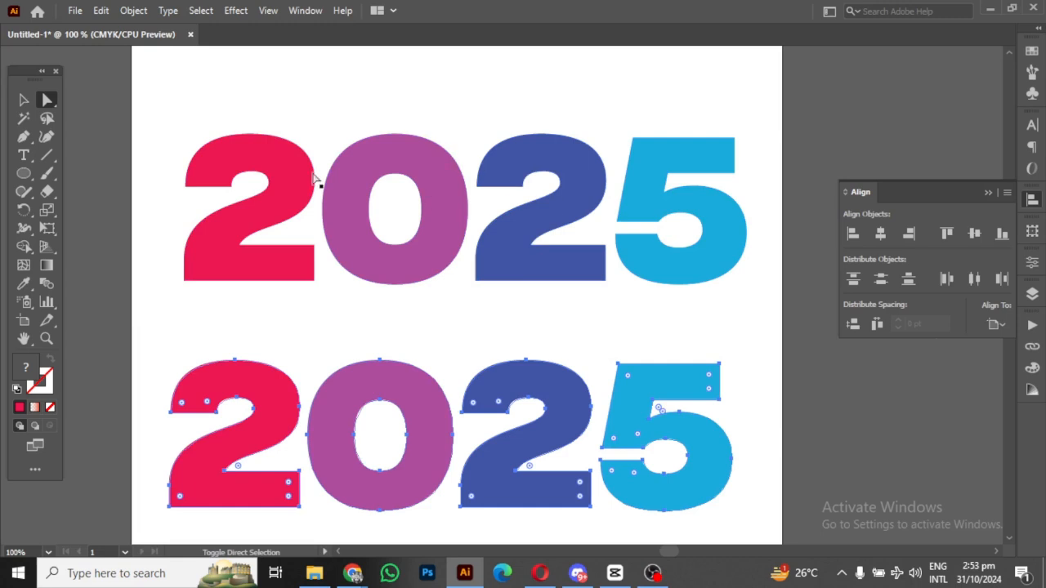
{"action": "left_click_drag", "start_coordinate": [131, 102], "coordinate": [767, 322]}
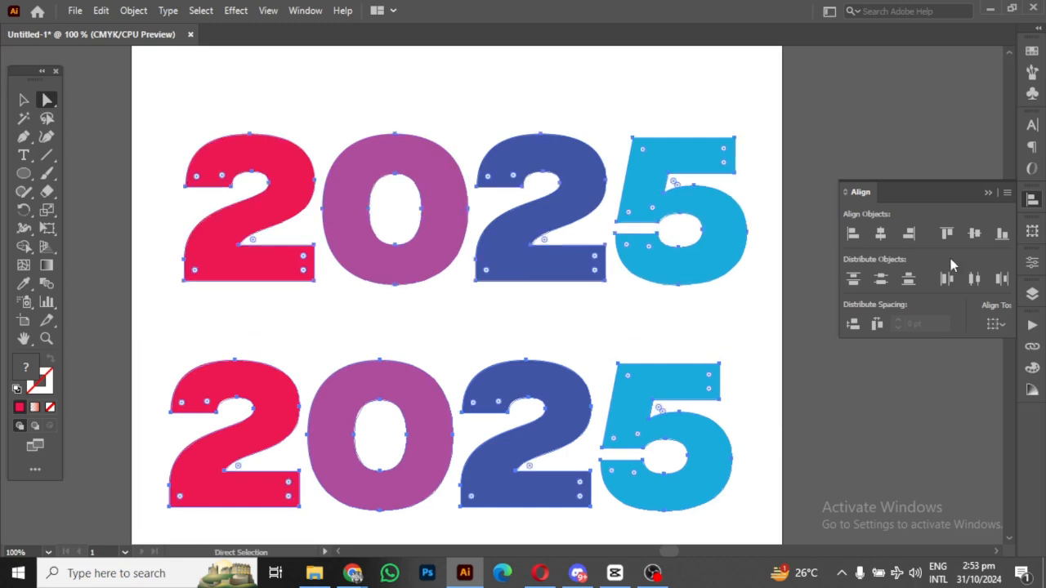
{"action": "left_click", "coordinate": [881, 234]}
{"action": "left_click", "coordinate": [975, 236]}
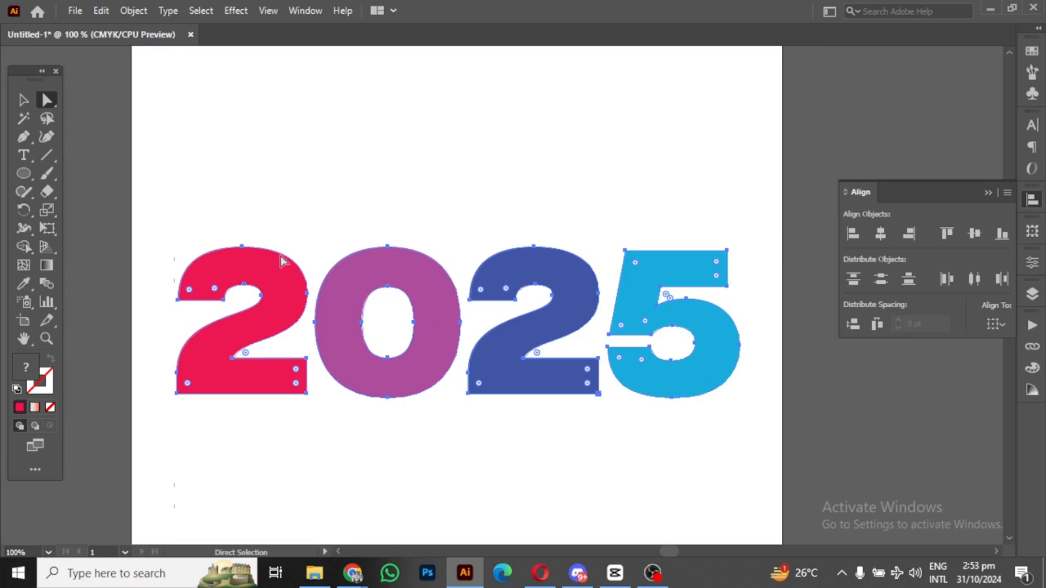
{"action": "left_click", "coordinate": [23, 100]}
{"action": "left_click", "coordinate": [369, 161]}
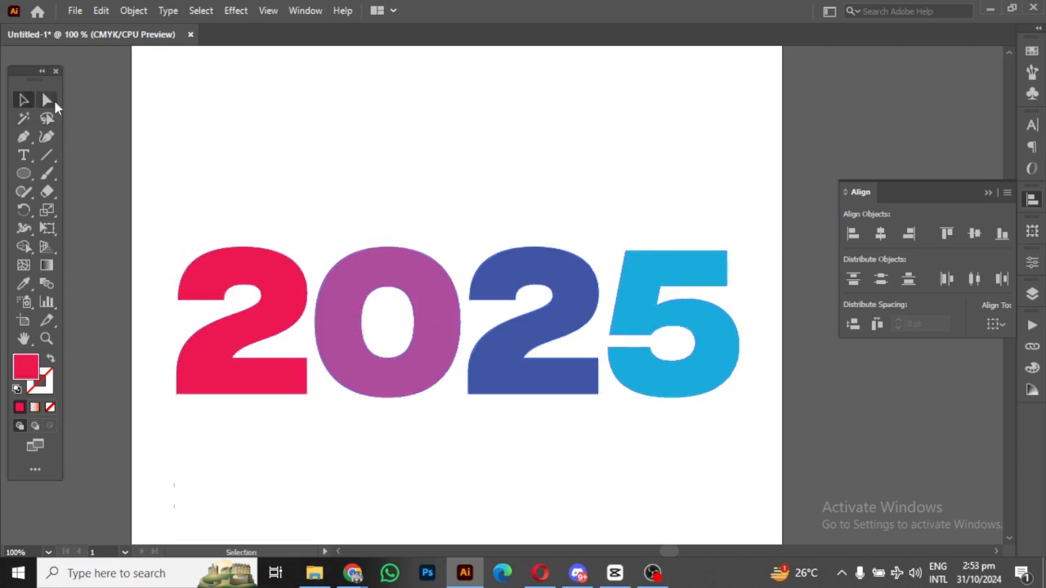
Step: Apply a linear gradient fill to the front copy of the first 2
{"action": "left_click", "coordinate": [48, 101]}
{"action": "key", "text": "ctrl+equal"}
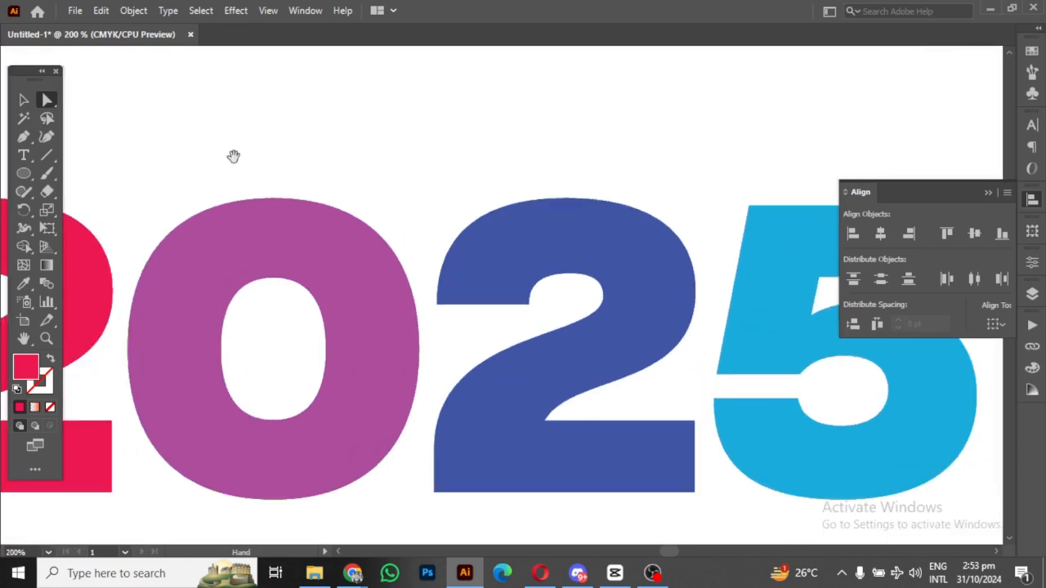
{"action": "left_click_drag", "start_coordinate": [306, 271], "coordinate": [554, 255]}
{"action": "left_click_drag", "start_coordinate": [355, 275], "coordinate": [409, 221]}
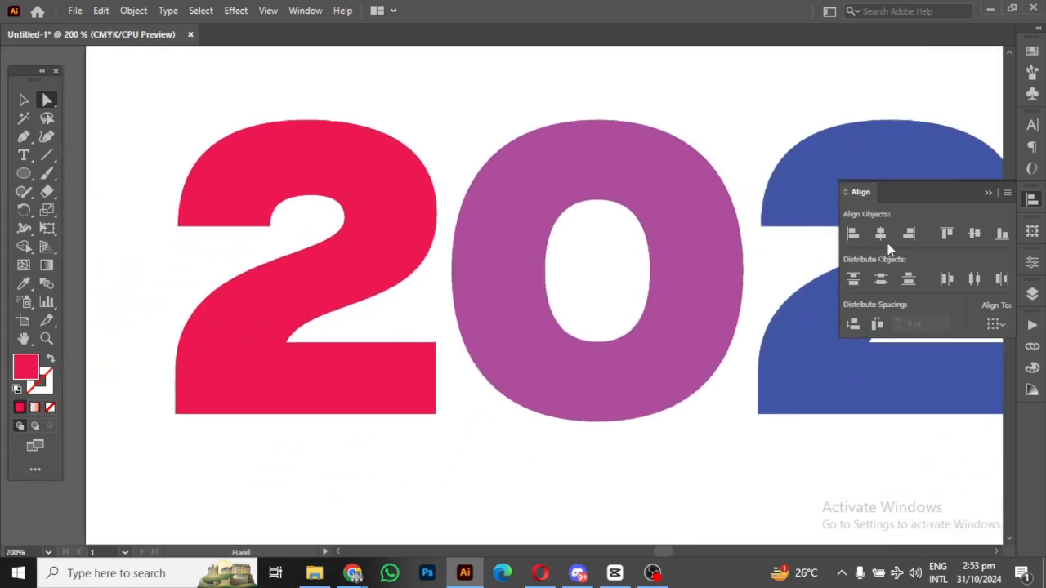
{"action": "left_click", "coordinate": [986, 193]}
{"action": "left_click_drag", "start_coordinate": [408, 287], "coordinate": [481, 280]}
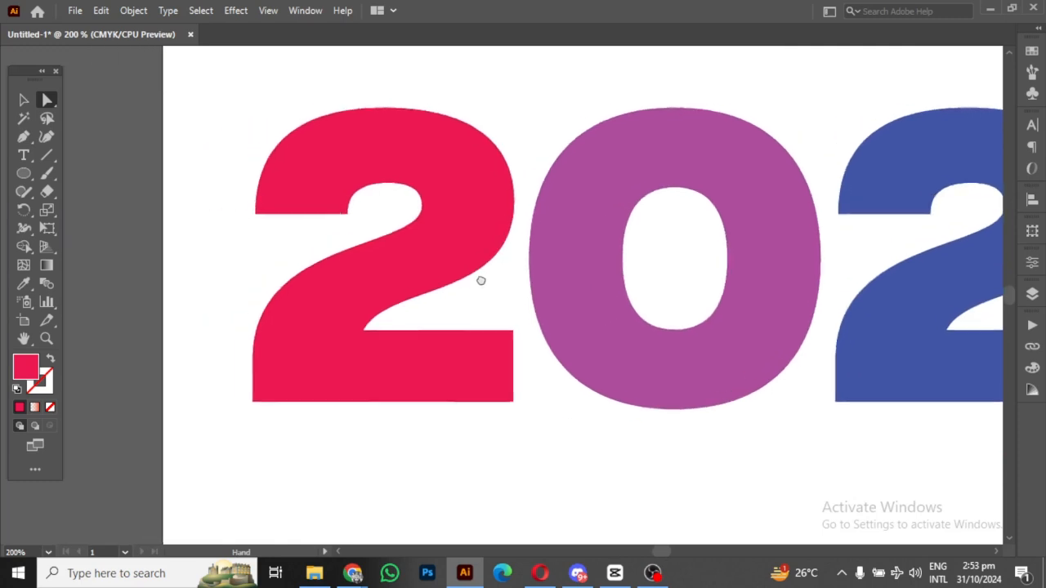
{"action": "left_click", "coordinate": [466, 205]}
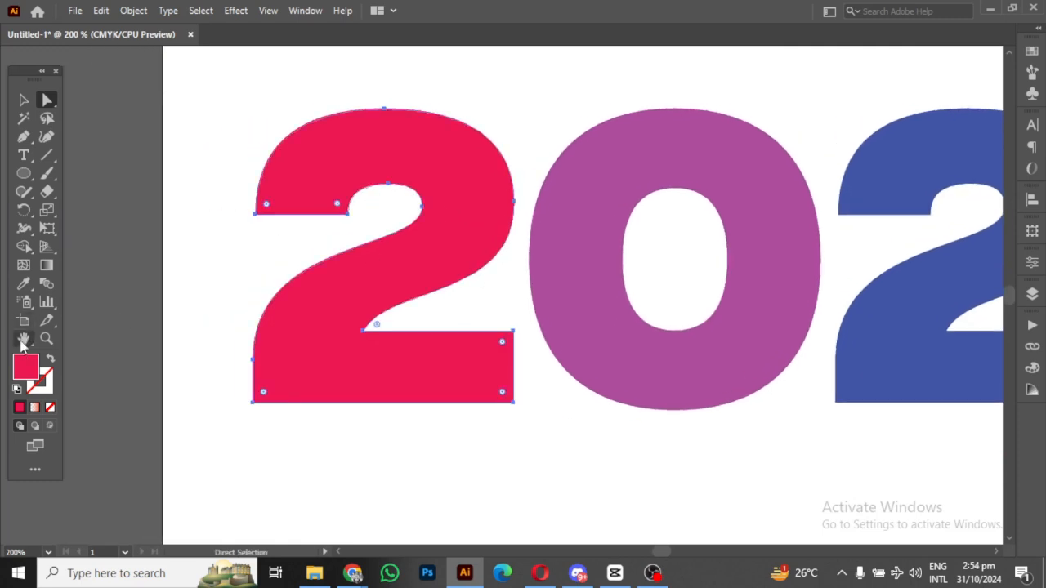
{"action": "left_click", "coordinate": [35, 407]}
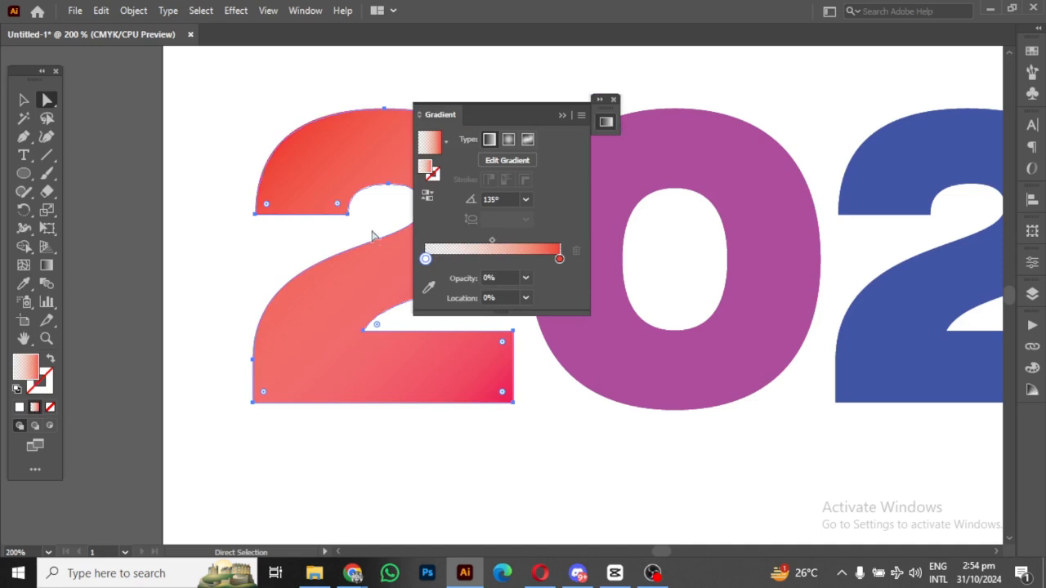
Step: Recolour the gradient's opaque end stop with red sampled from the lower right edge of the first 2
{"action": "left_click", "coordinate": [559, 259]}
{"action": "double_click", "coordinate": [559, 259]}
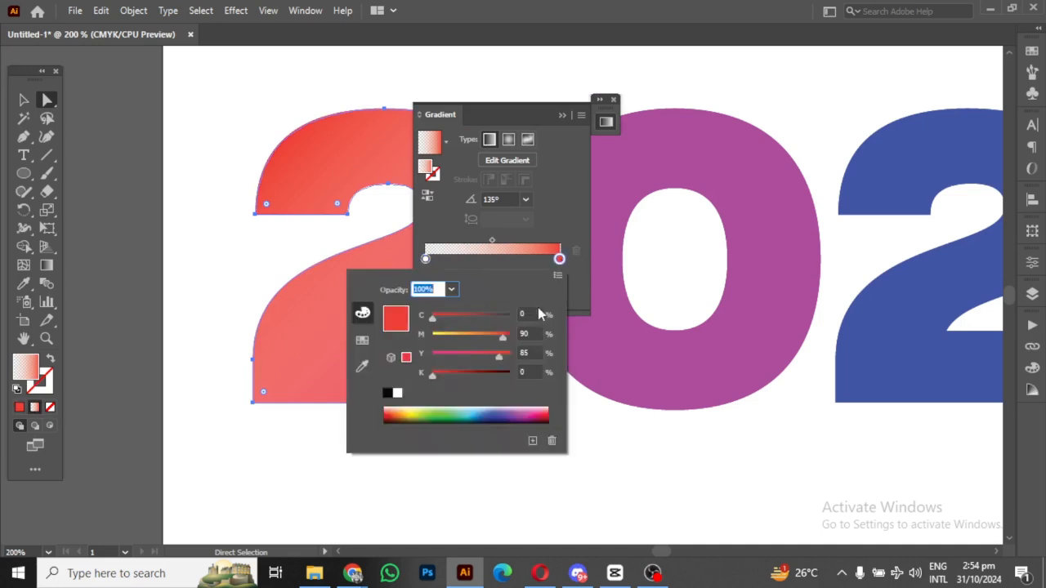
{"action": "left_click", "coordinate": [363, 368]}
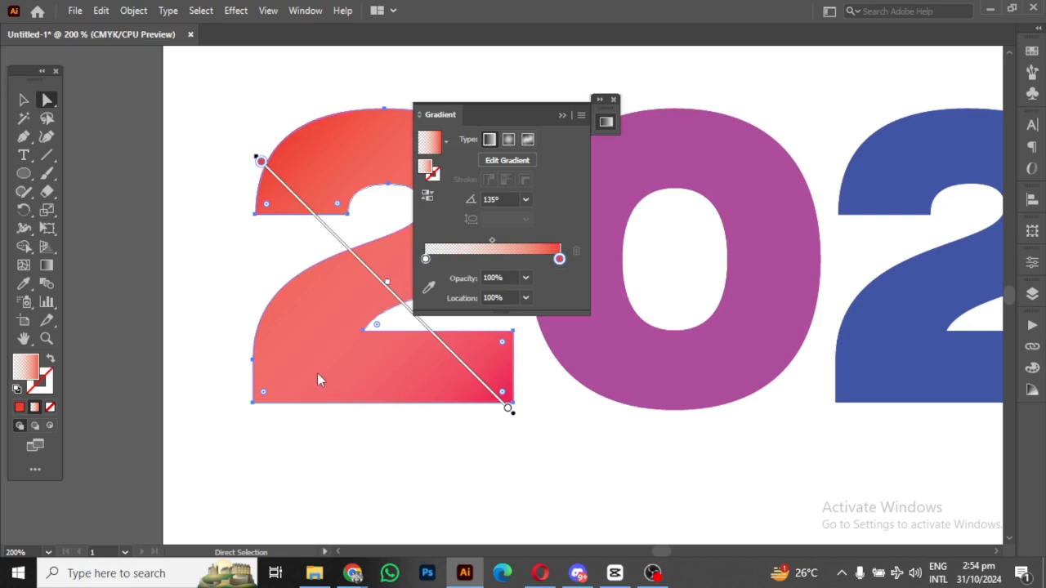
{"action": "left_click", "coordinate": [515, 381]}
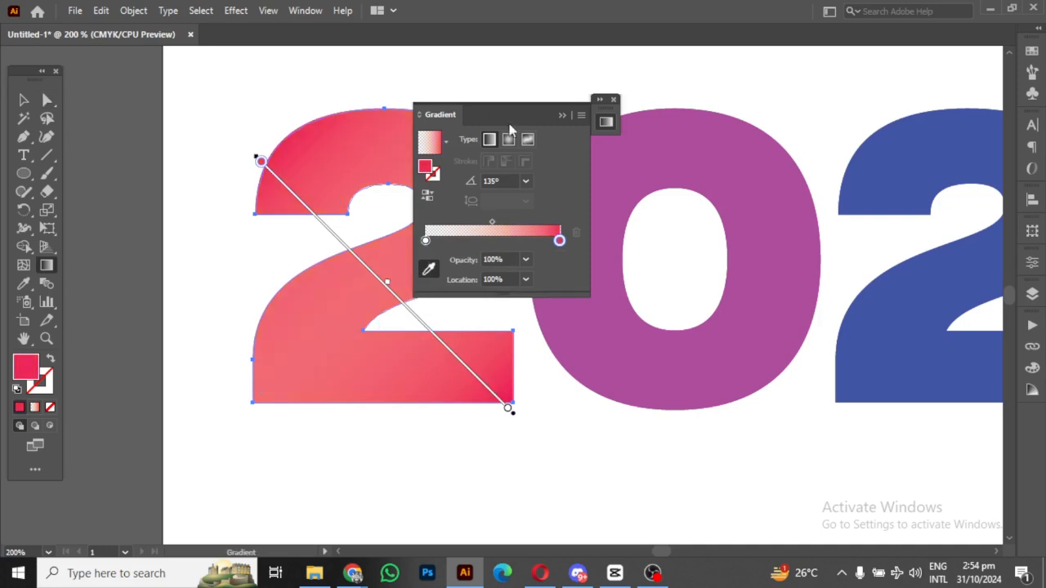
{"action": "left_click_drag", "start_coordinate": [527, 121], "coordinate": [728, 271]}
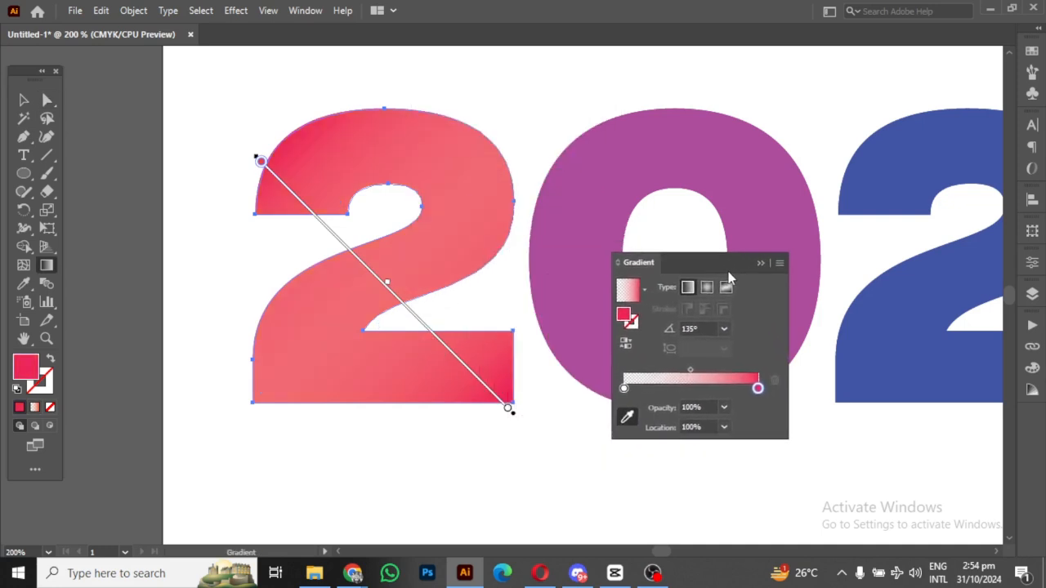
Step: Shift the gradient-filled 2 aside and recolour its opaque stop with the solid red sampled from the 2 underneath
{"action": "left_click", "coordinate": [49, 101]}
{"action": "left_click_drag", "start_coordinate": [470, 218], "coordinate": [407, 223]}
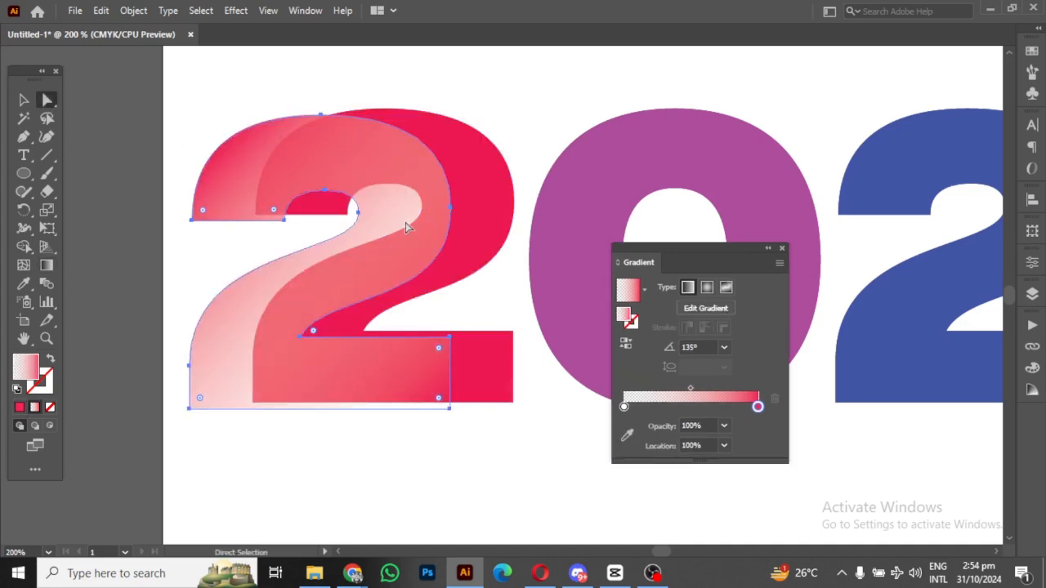
{"action": "left_click", "coordinate": [626, 435]}
{"action": "left_click", "coordinate": [502, 366]}
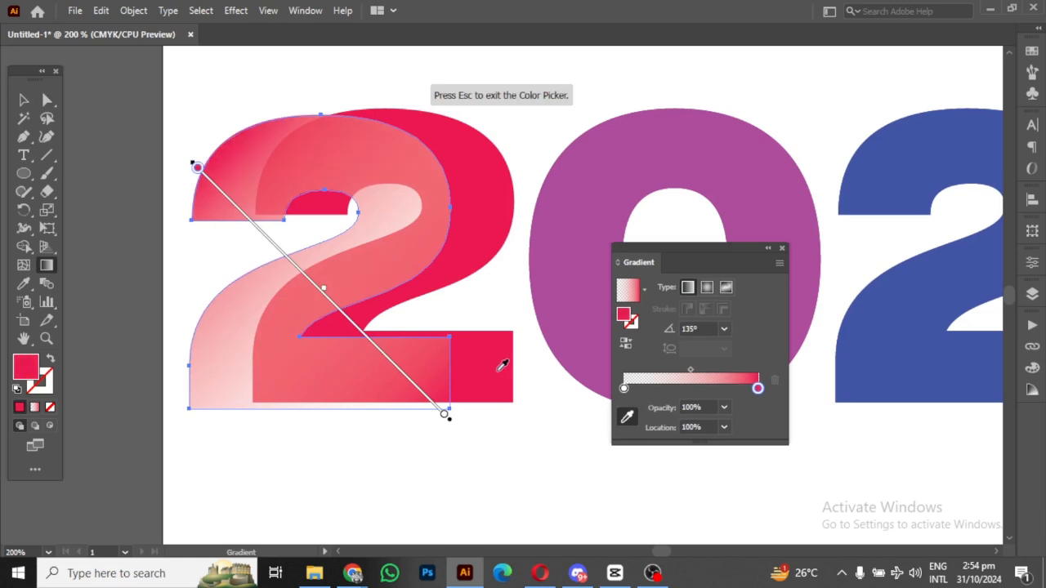
{"action": "key", "text": "Escape"}
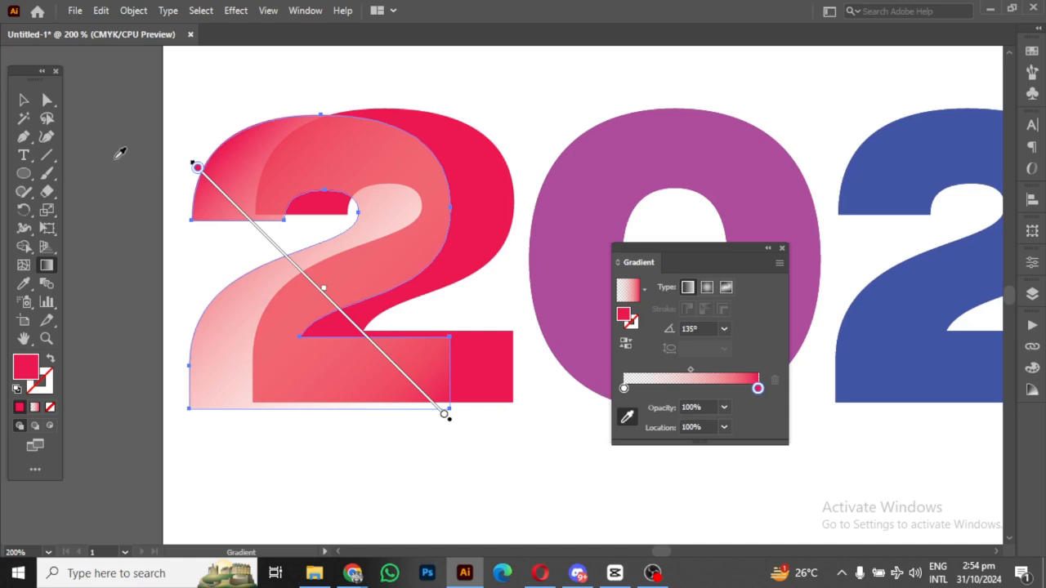
{"action": "left_click", "coordinate": [47, 99]}
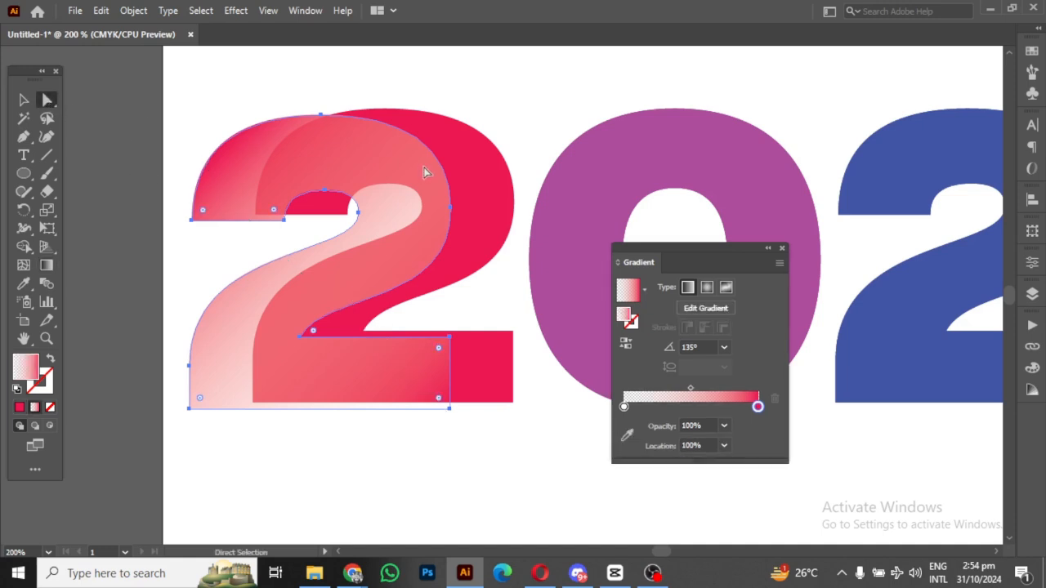
Step: Move the gradient-filled 2 back exactly over the solid red 2 and deselect it
{"action": "left_click", "coordinate": [625, 407]}
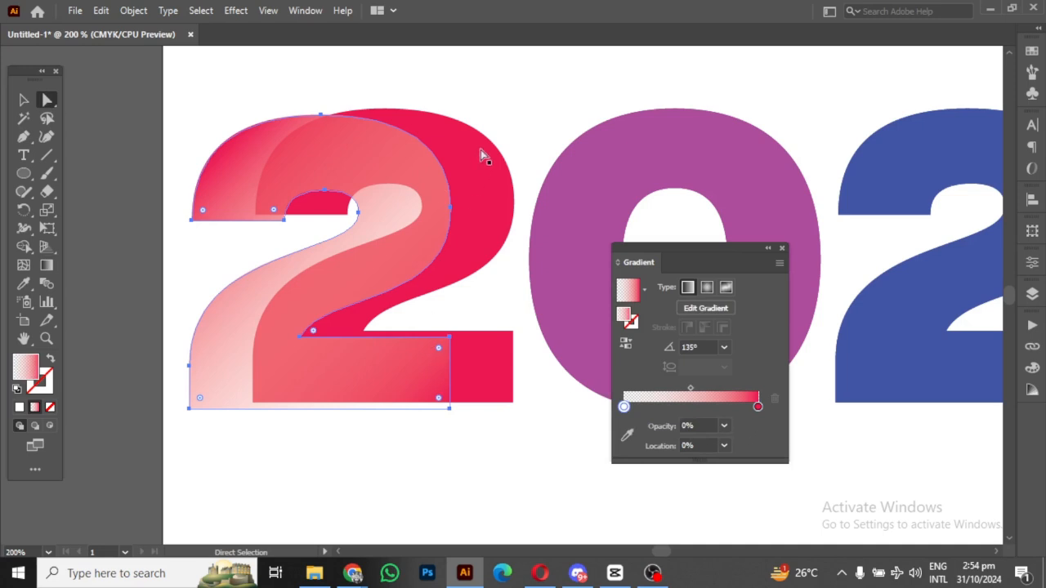
{"action": "left_click_drag", "start_coordinate": [420, 199], "coordinate": [484, 189]}
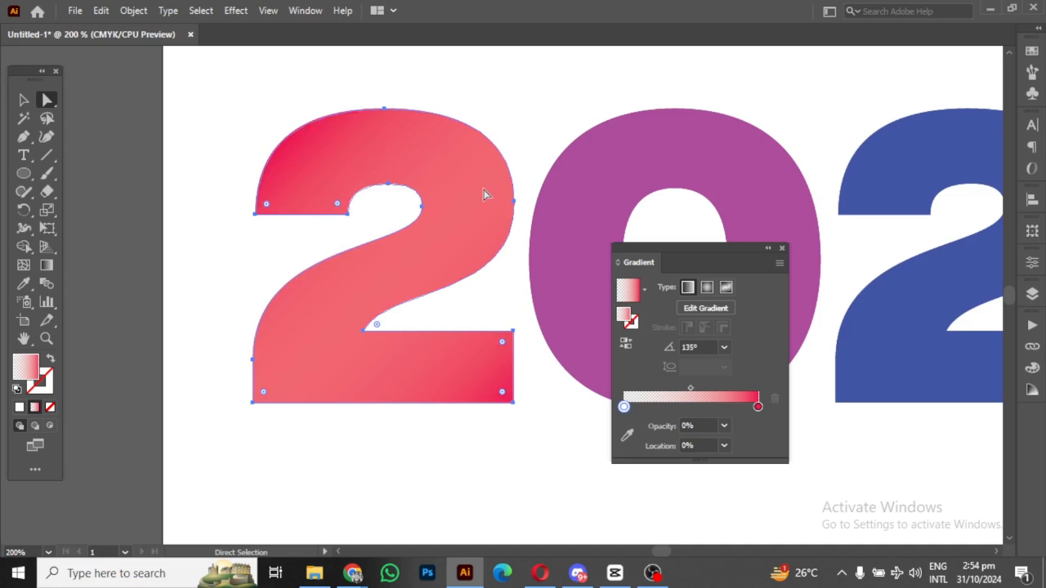
{"action": "left_click", "coordinate": [496, 119]}
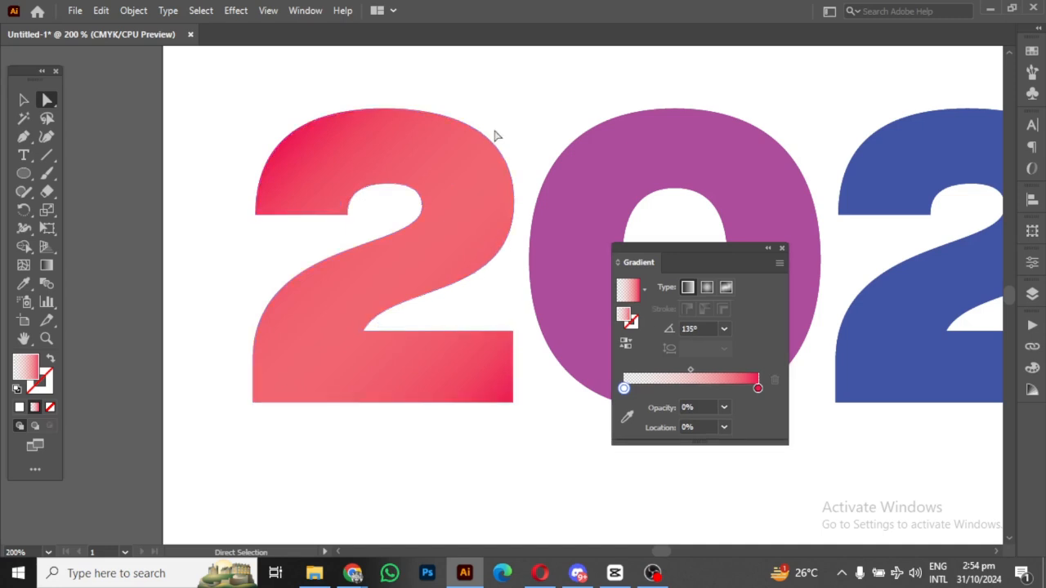
Step: Try a 45° gradient angle on the first 2
{"action": "left_click", "coordinate": [471, 226]}
{"action": "left_click", "coordinate": [725, 349]}
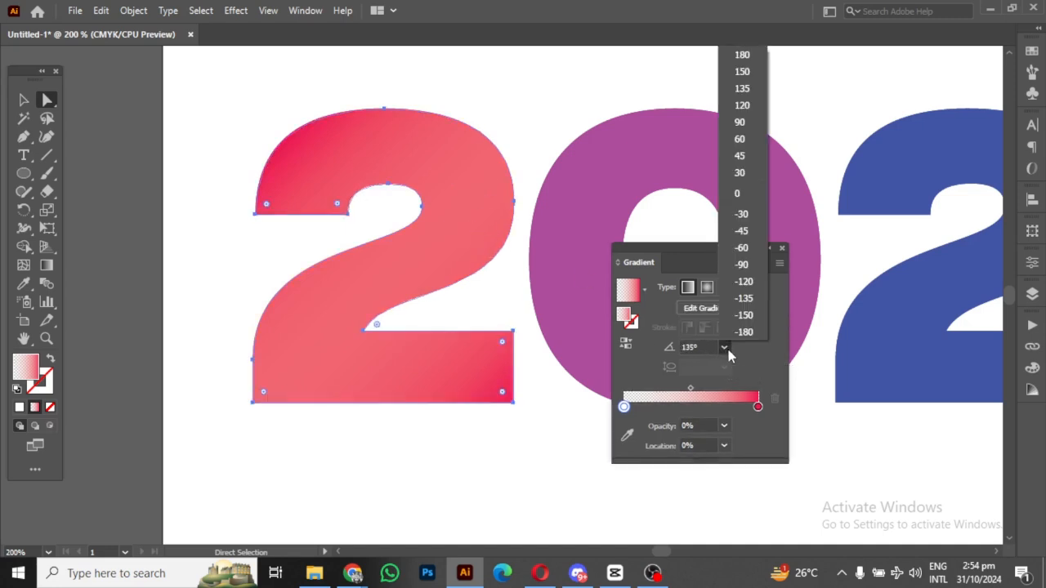
{"action": "left_click", "coordinate": [741, 156]}
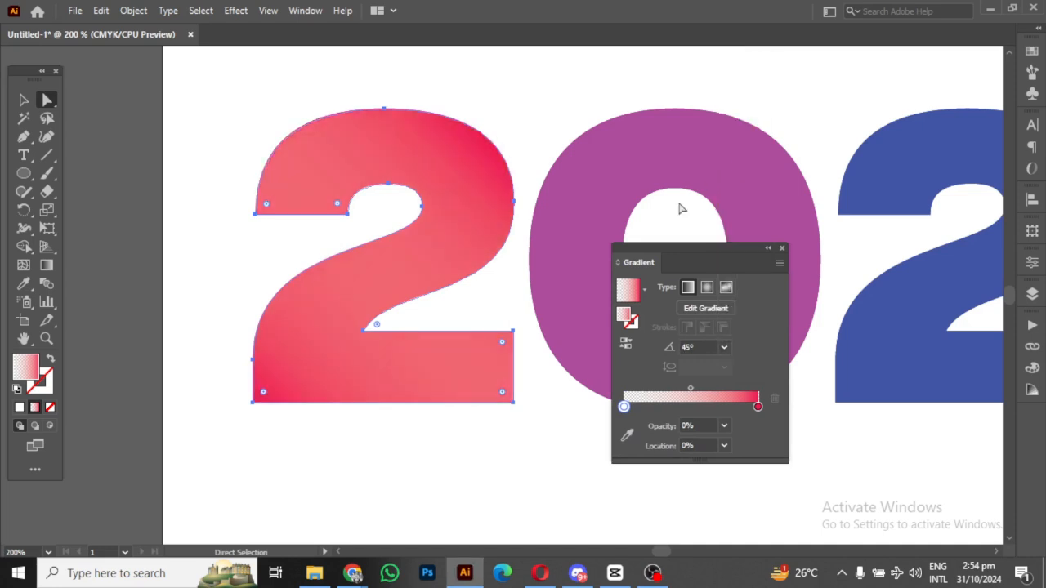
Step: Redraw the first 2's gradient diagonally from lower right to upper left at about 129°, with the transparent stop at about 49%
{"action": "left_click", "coordinate": [47, 265]}
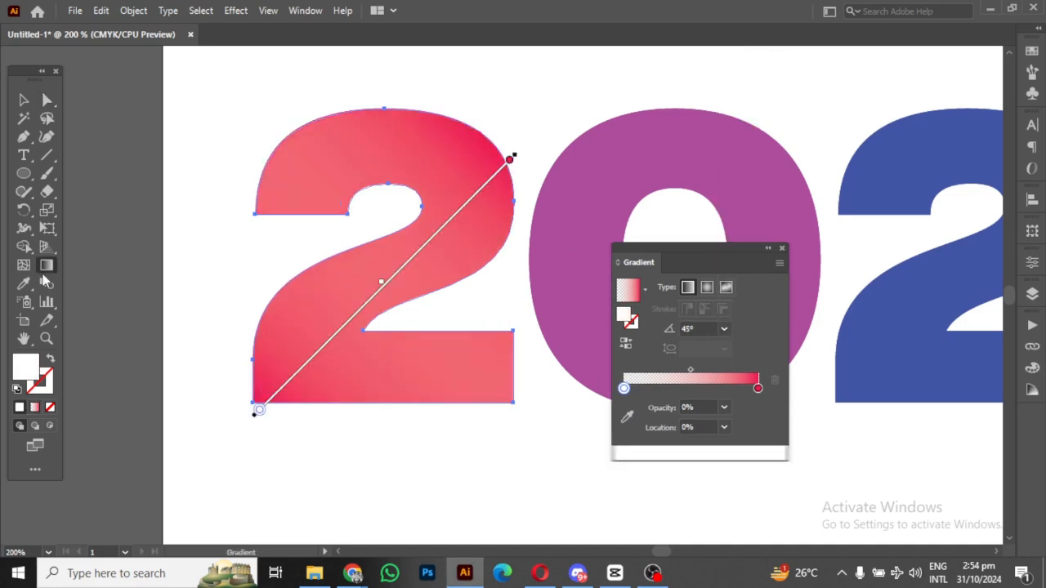
{"action": "left_click_drag", "start_coordinate": [476, 394], "coordinate": [282, 161]}
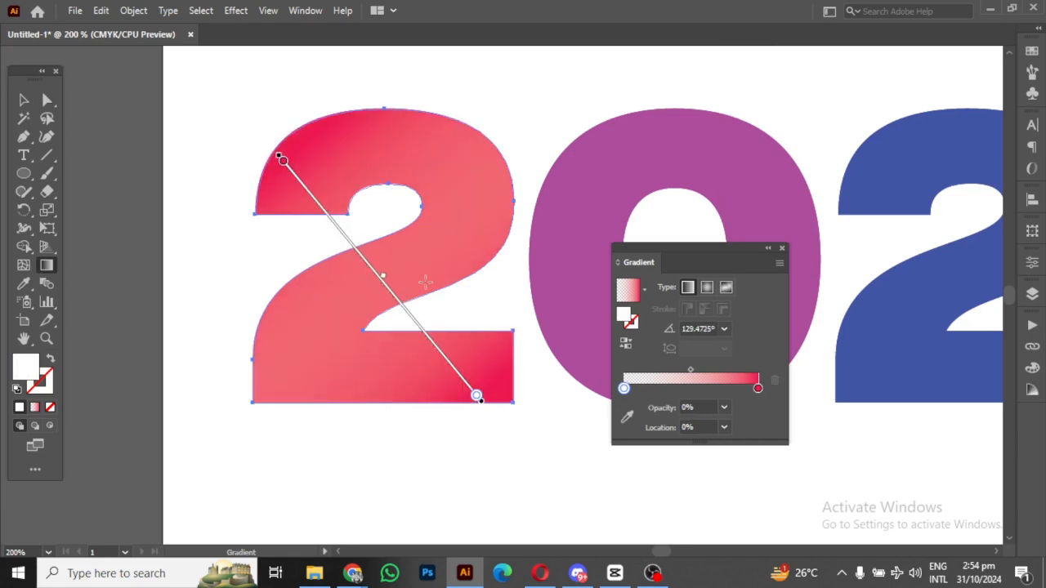
{"action": "left_click_drag", "start_coordinate": [319, 207], "coordinate": [356, 229]}
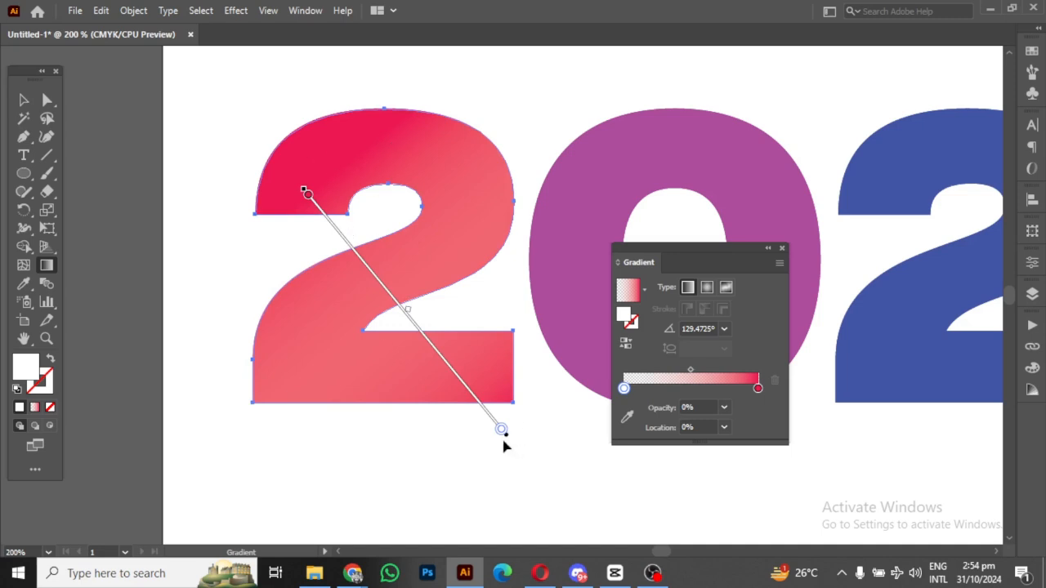
{"action": "mouse_move", "coordinate": [503, 436]}
{"action": "left_mouse_down"}
{"action": "mouse_move", "coordinate": [413, 340]}
{"action": "mouse_move", "coordinate": [406, 314]}
{"action": "left_mouse_up"}
{"action": "key", "text": "a"}
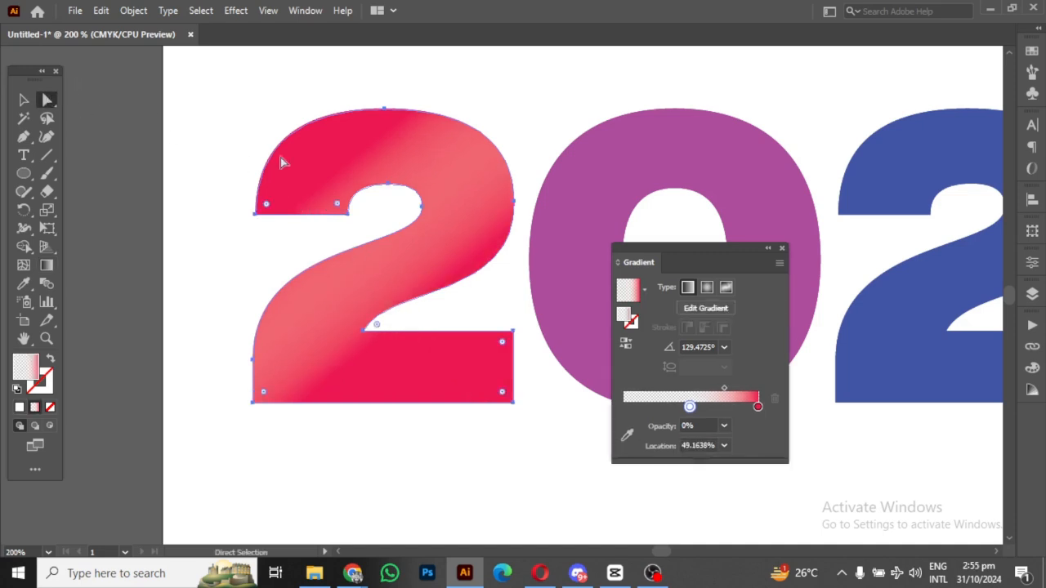
Step: Collapse the Gradient panel and dock it with the other collapsed panels
{"action": "left_click", "coordinate": [769, 252]}
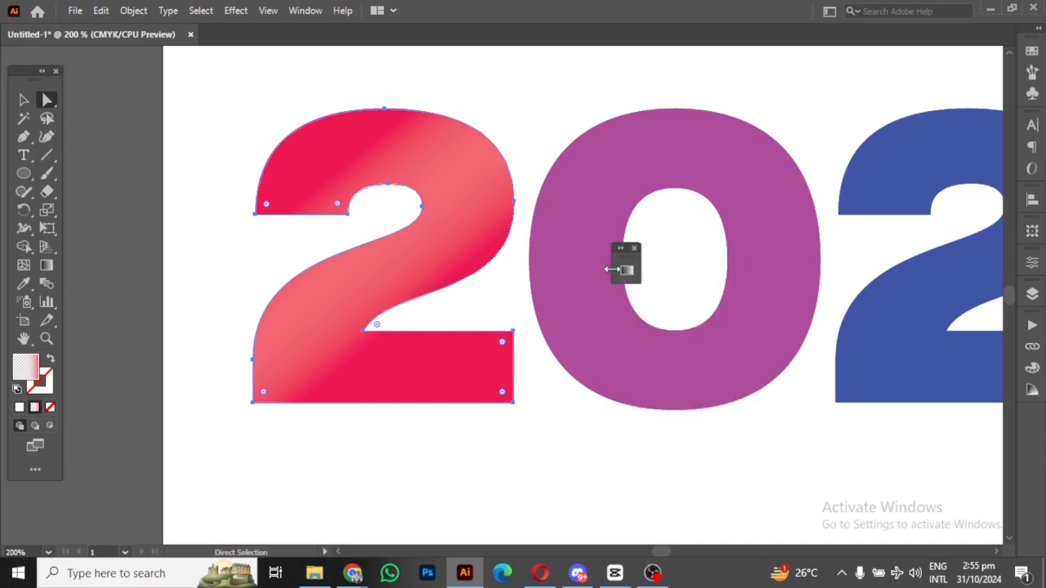
{"action": "left_click_drag", "start_coordinate": [1004, 426], "coordinate": [1028, 420]}
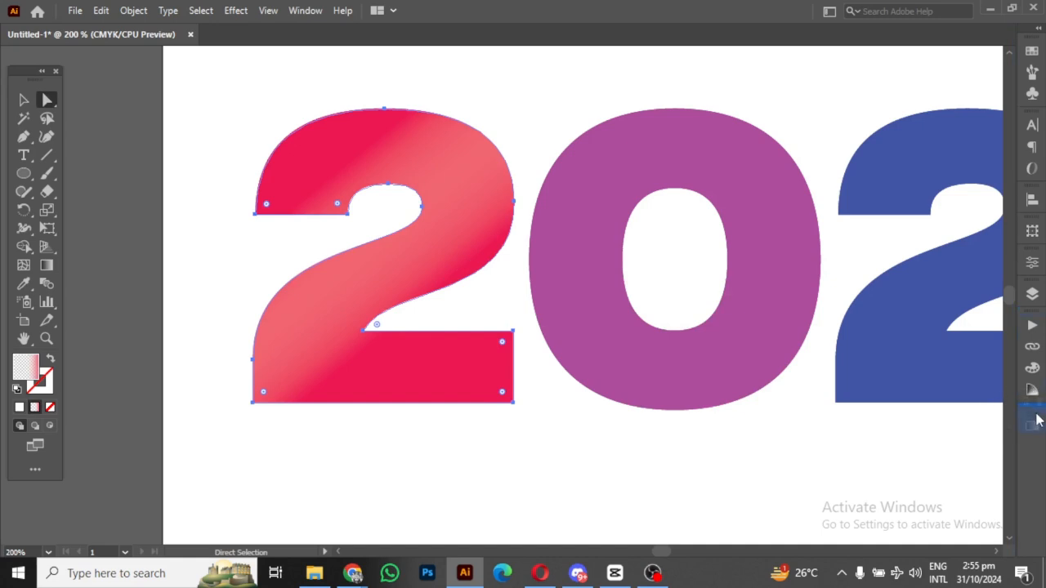
Step: Show the Appearance settings of the first 2 and place their panel clear of that digit
{"action": "key", "text": "space"}
{"action": "left_click_drag", "start_coordinate": [357, 258], "coordinate": [387, 269]}
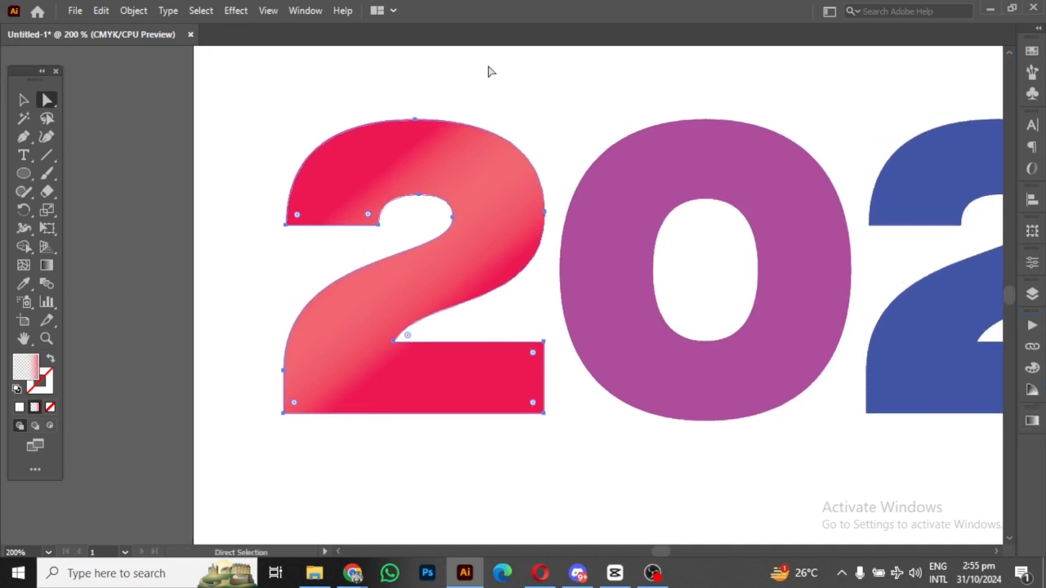
{"action": "left_click", "coordinate": [304, 11]}
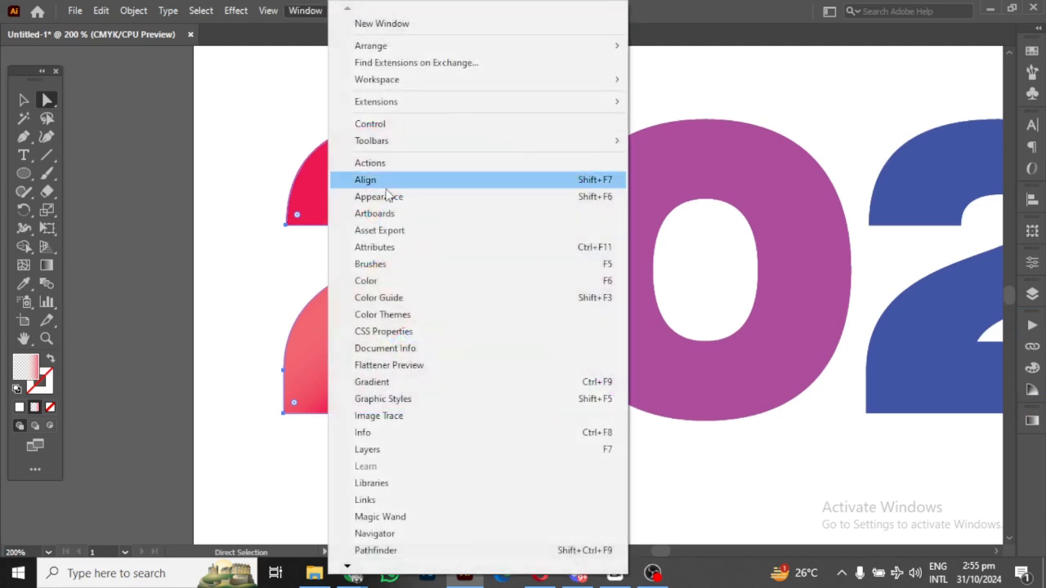
{"action": "left_click", "coordinate": [390, 196]}
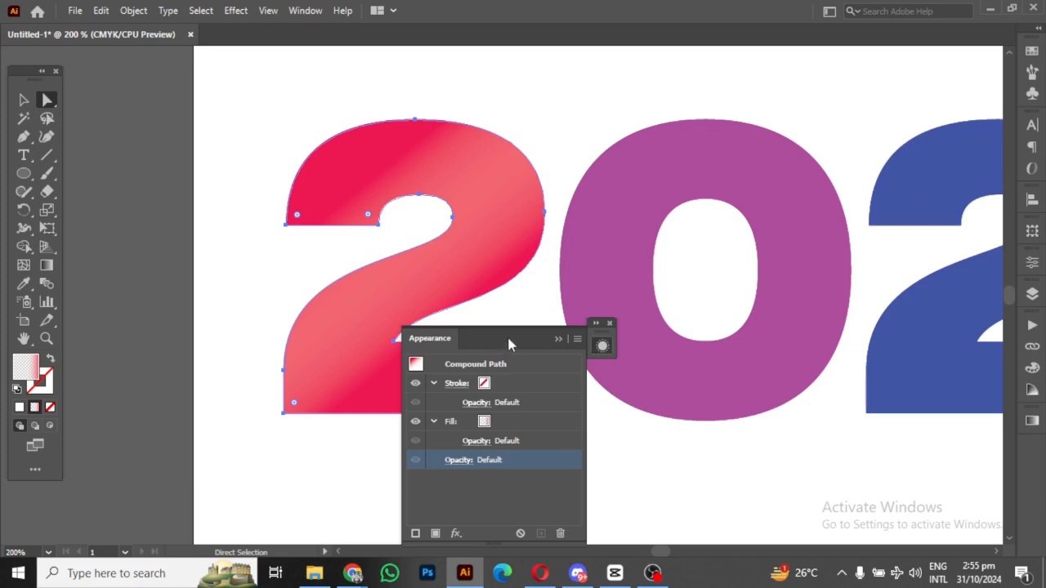
{"action": "left_click_drag", "start_coordinate": [514, 345], "coordinate": [700, 120]}
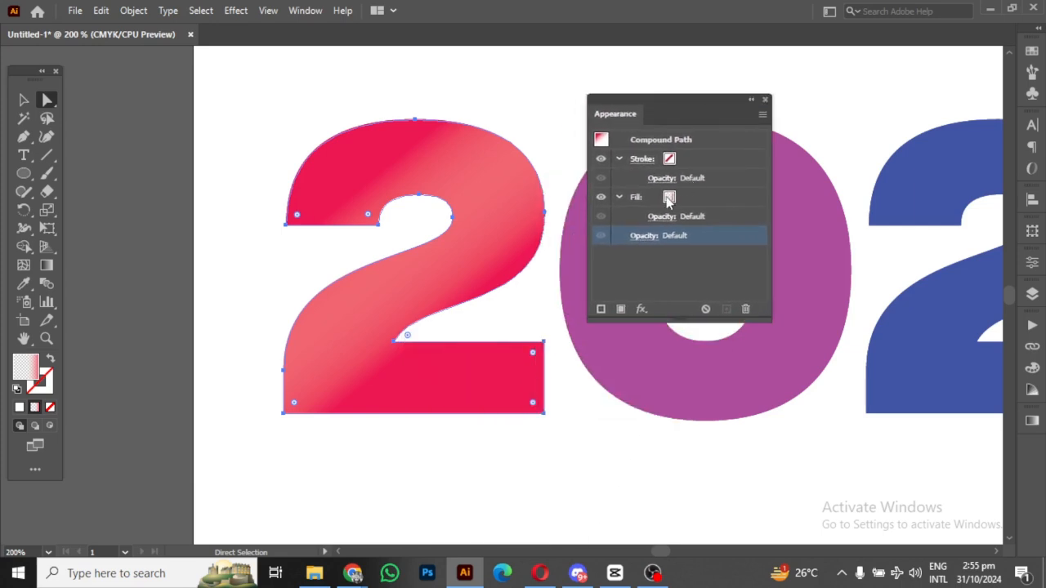
Step: Apply a Texture Grain effect to the first 2's gradient fill, with slightly raised intensity, contrast 50 and Regular grain type
{"action": "left_click", "coordinate": [669, 202]}
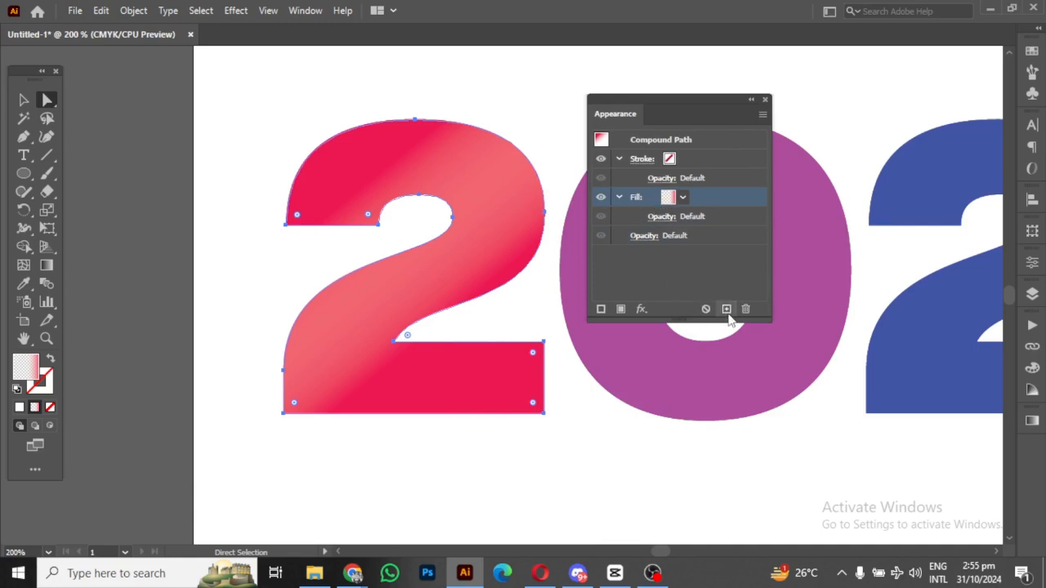
{"action": "left_click", "coordinate": [641, 311]}
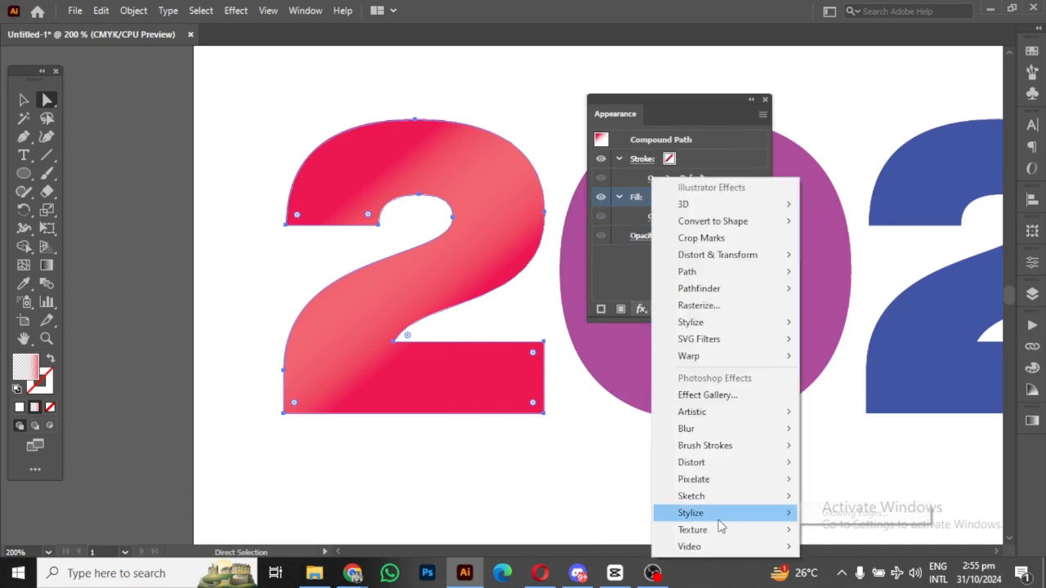
{"action": "mouse_move", "coordinate": [768, 531]}
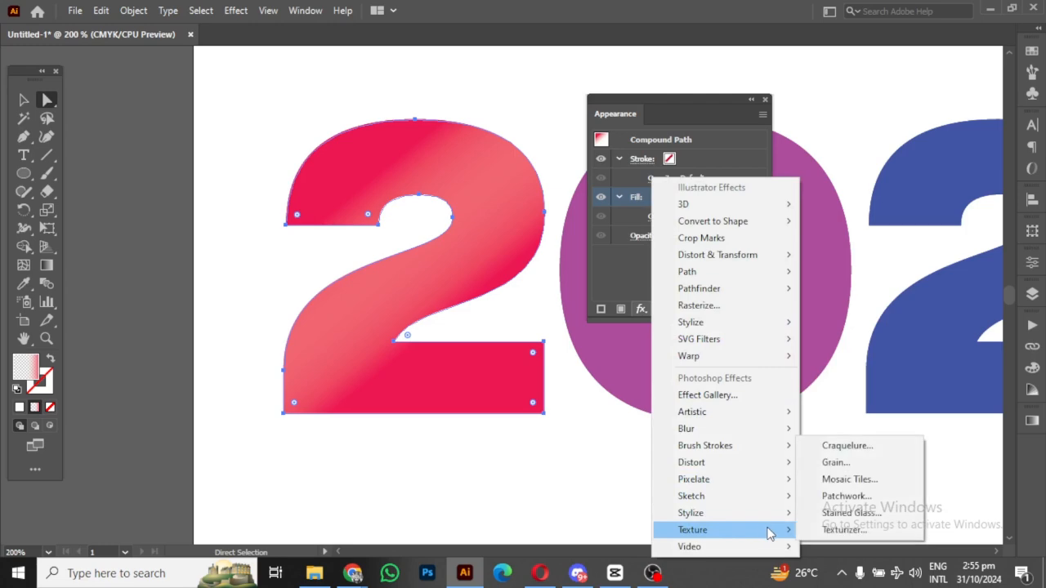
{"action": "left_click", "coordinate": [846, 467]}
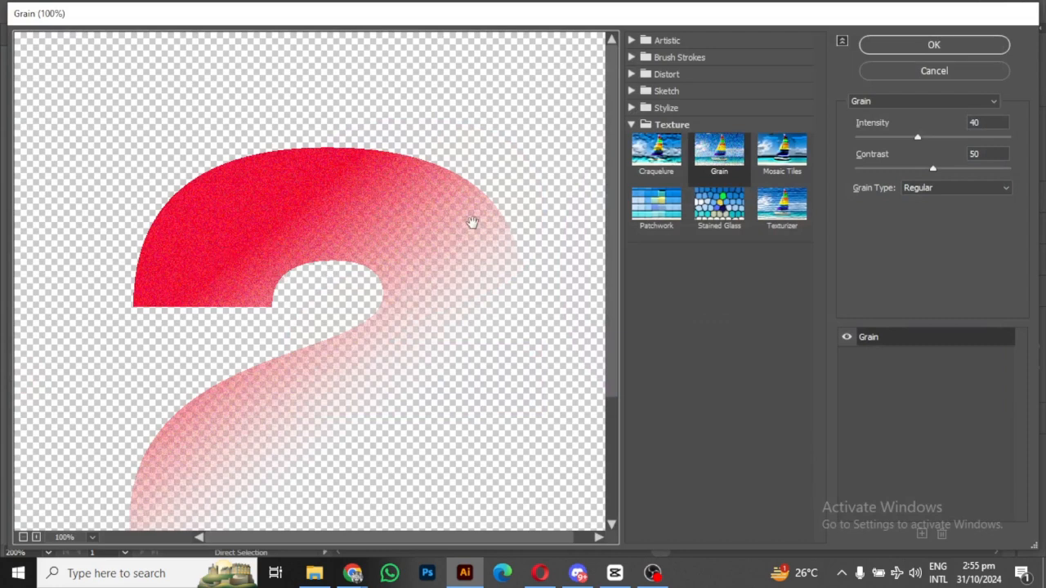
{"action": "left_click", "coordinate": [930, 137]}
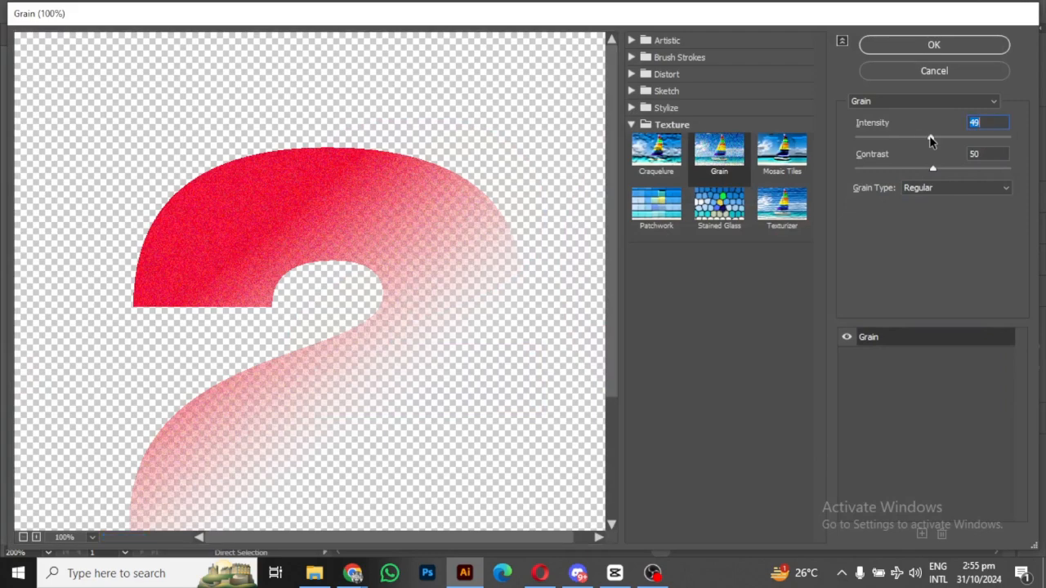
{"action": "left_click_drag", "start_coordinate": [929, 138], "coordinate": [925, 139]}
{"action": "left_click", "coordinate": [915, 47]}
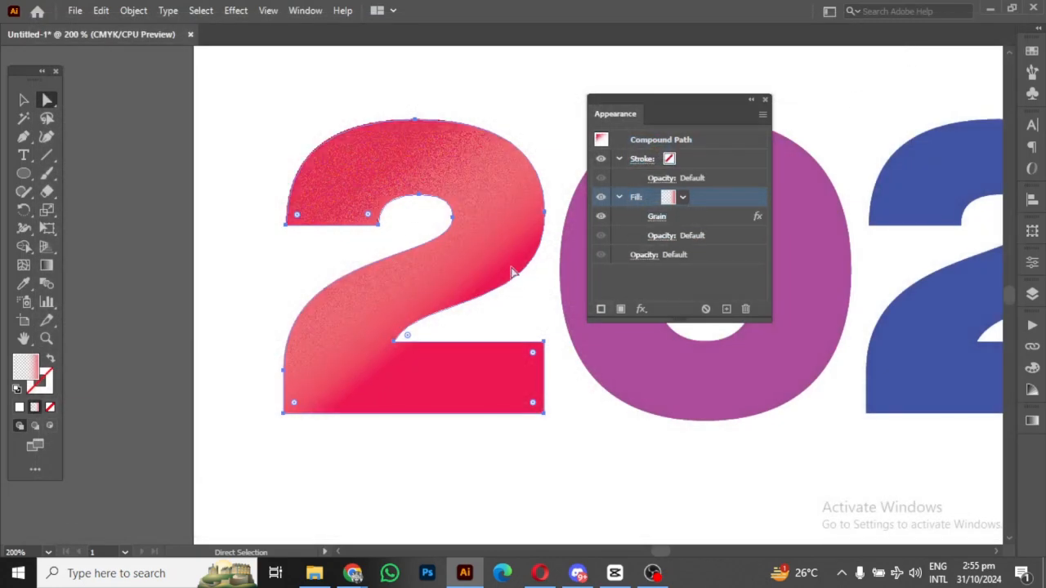
Step: Save the first 2's grainy gradient appearance as a new graphic style
{"action": "left_click_drag", "start_coordinate": [458, 280], "coordinate": [460, 316]}
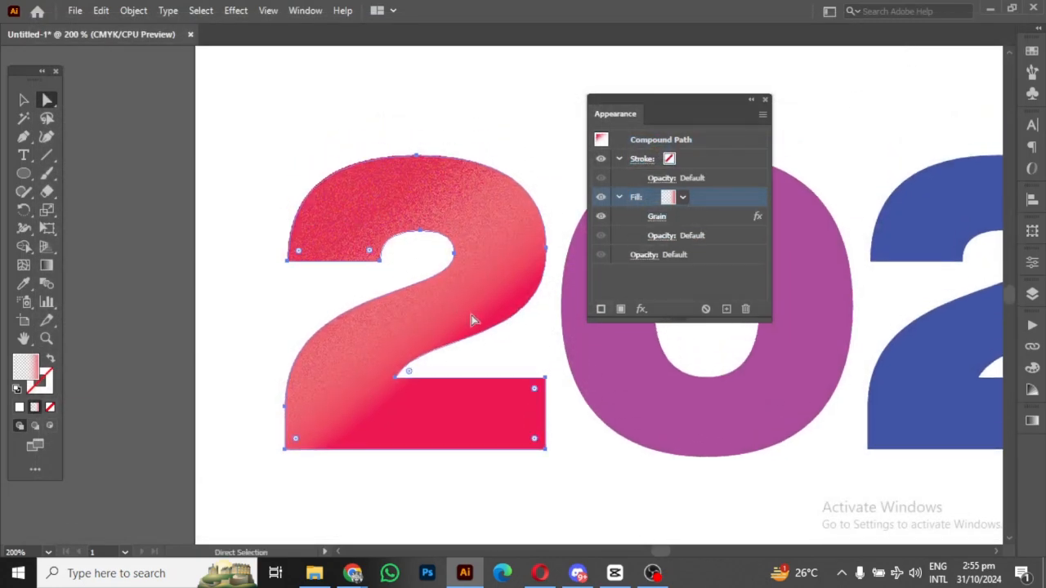
{"action": "key", "text": "ctrl+equal"}
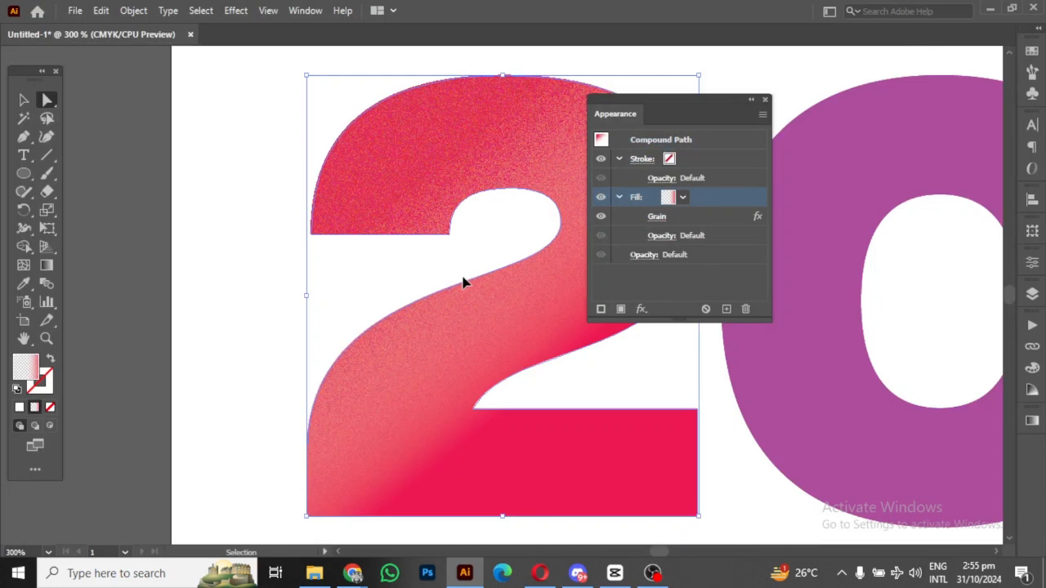
{"action": "key", "text": "ctrl+minus"}
{"action": "key", "text": "ctrl+minus"}
{"action": "key", "text": "ctrl+equal"}
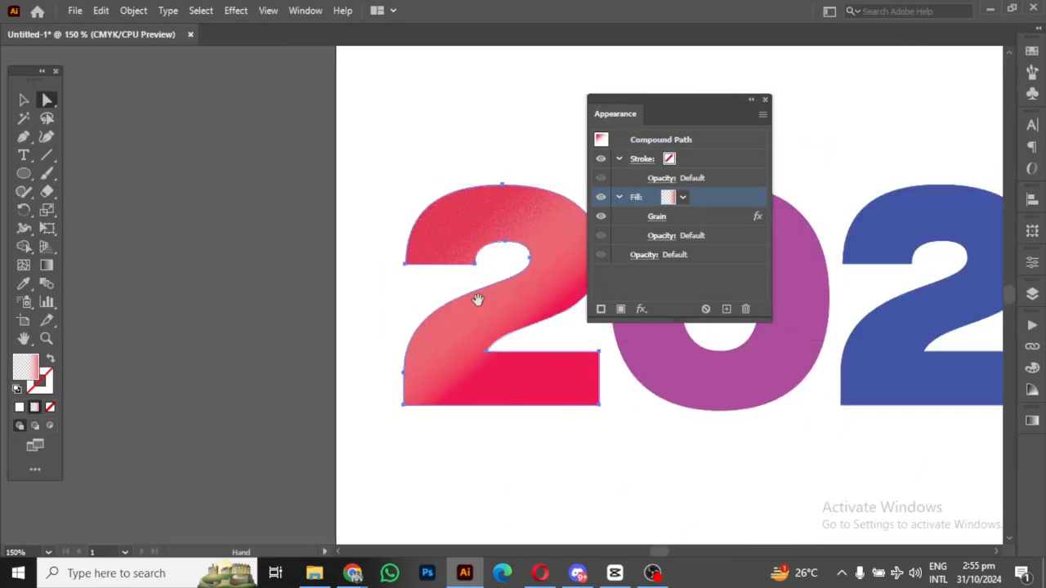
{"action": "left_click_drag", "start_coordinate": [516, 337], "coordinate": [368, 311]}
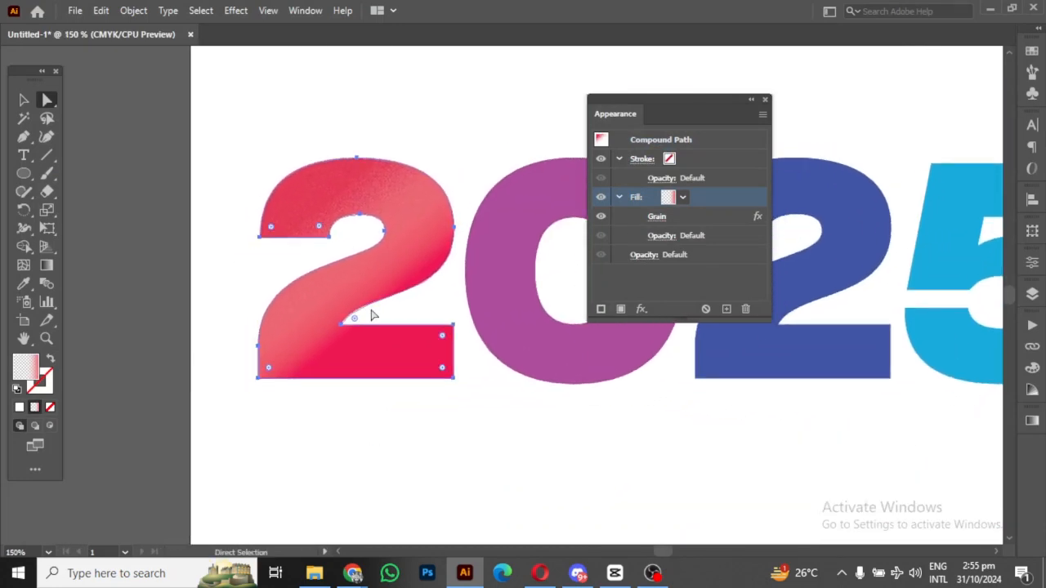
{"action": "left_click", "coordinate": [304, 11]}
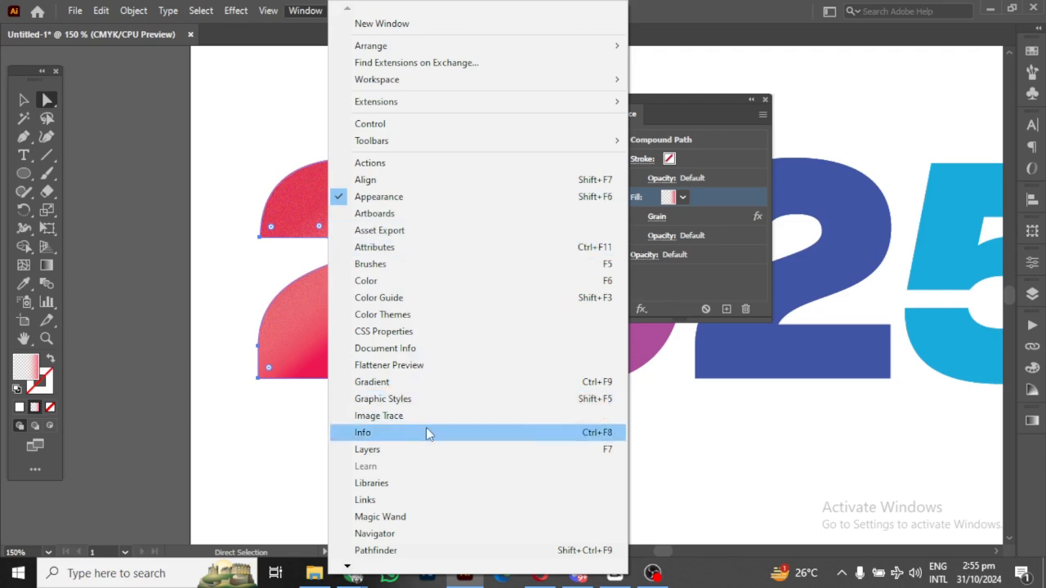
{"action": "left_click", "coordinate": [420, 399]}
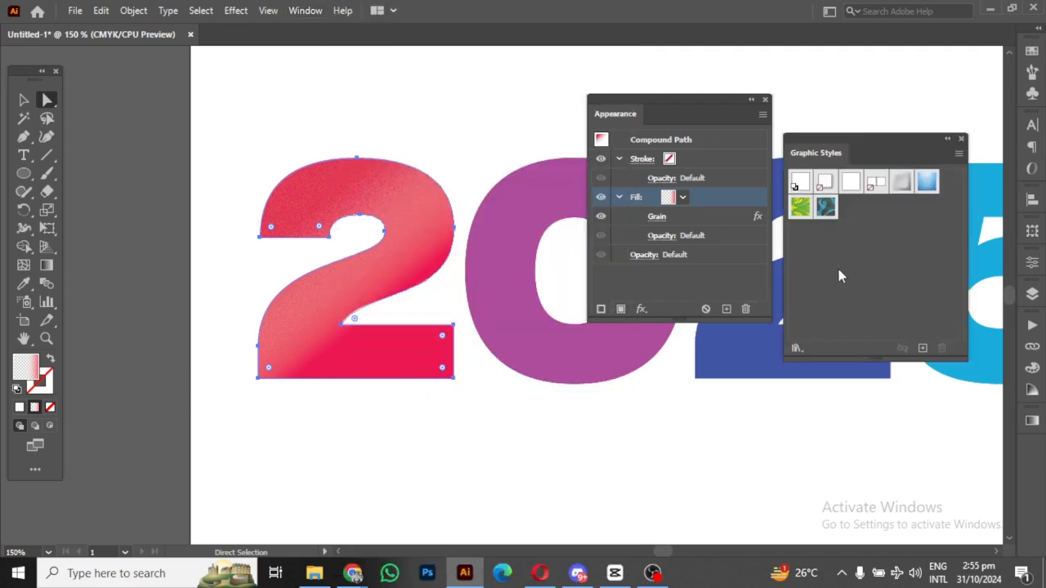
{"action": "left_click", "coordinate": [923, 349]}
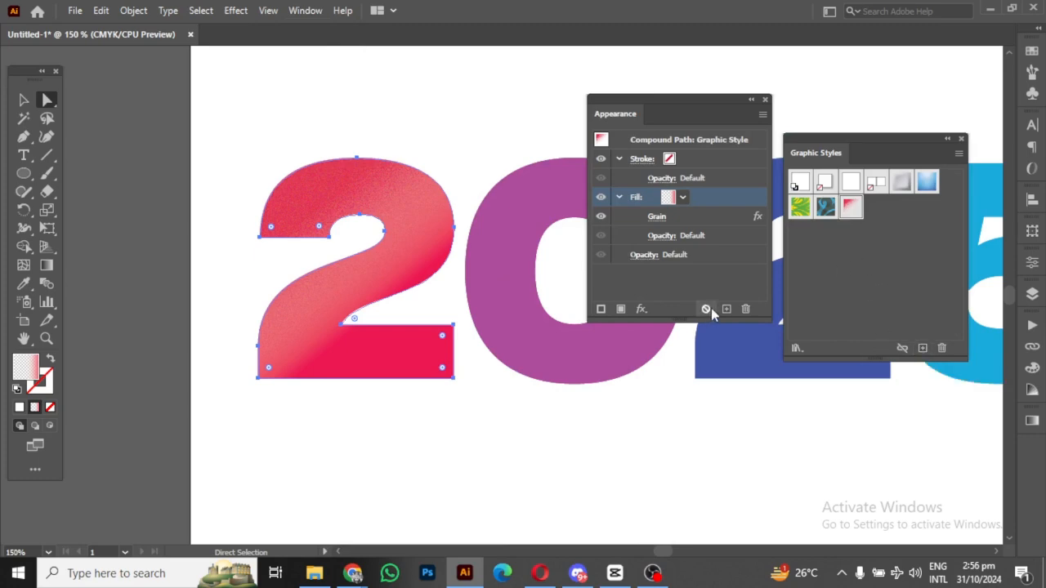
Step: Apply the saved grainy gradient graphic style to the front copies of the 0, the second 2 and the 5 together
{"action": "left_click_drag", "start_coordinate": [617, 412], "coordinate": [441, 491]}
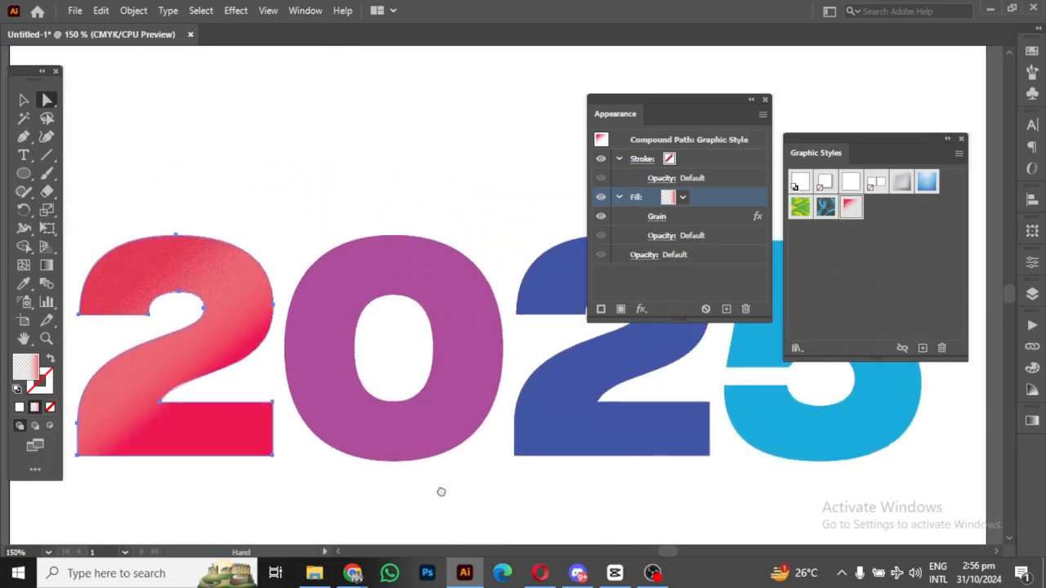
{"action": "key", "text": "ctrl+minus"}
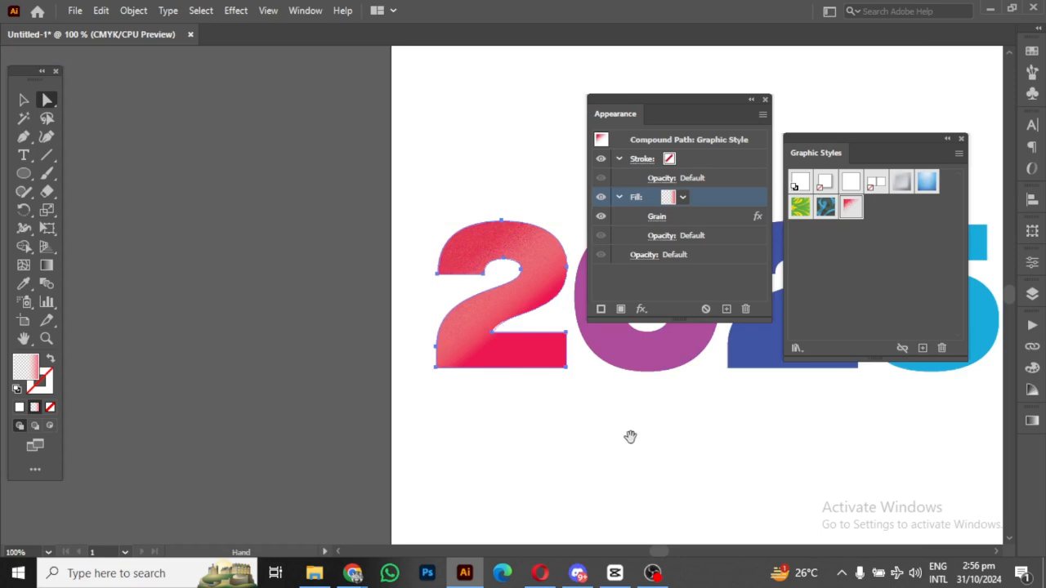
{"action": "left_click_drag", "start_coordinate": [656, 428], "coordinate": [397, 481]}
{"action": "left_click_drag", "start_coordinate": [524, 498], "coordinate": [466, 502]}
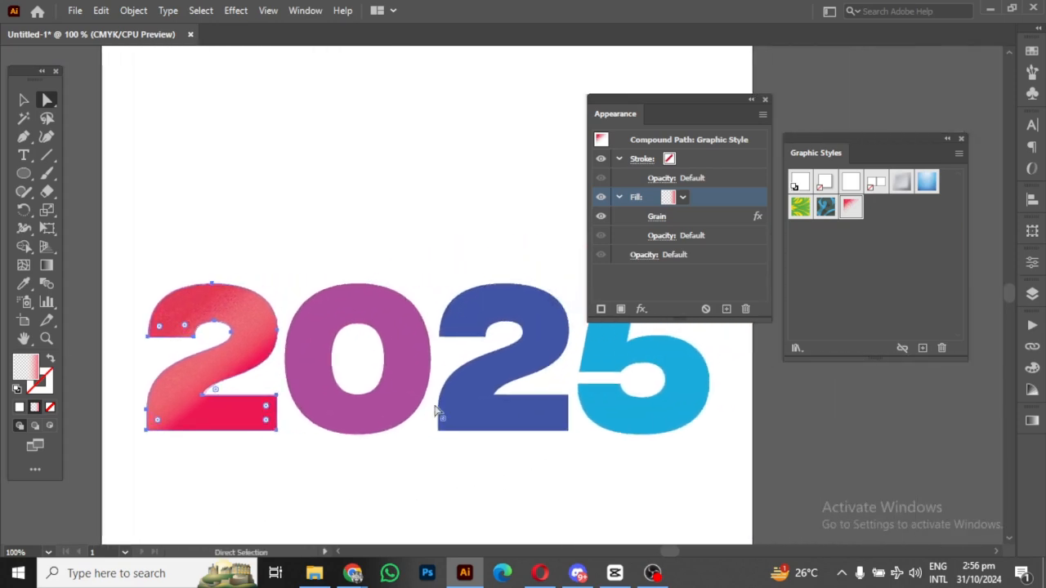
{"action": "left_click", "coordinate": [418, 376]}
{"action": "left_click", "coordinate": [513, 317], "text": "shift"}
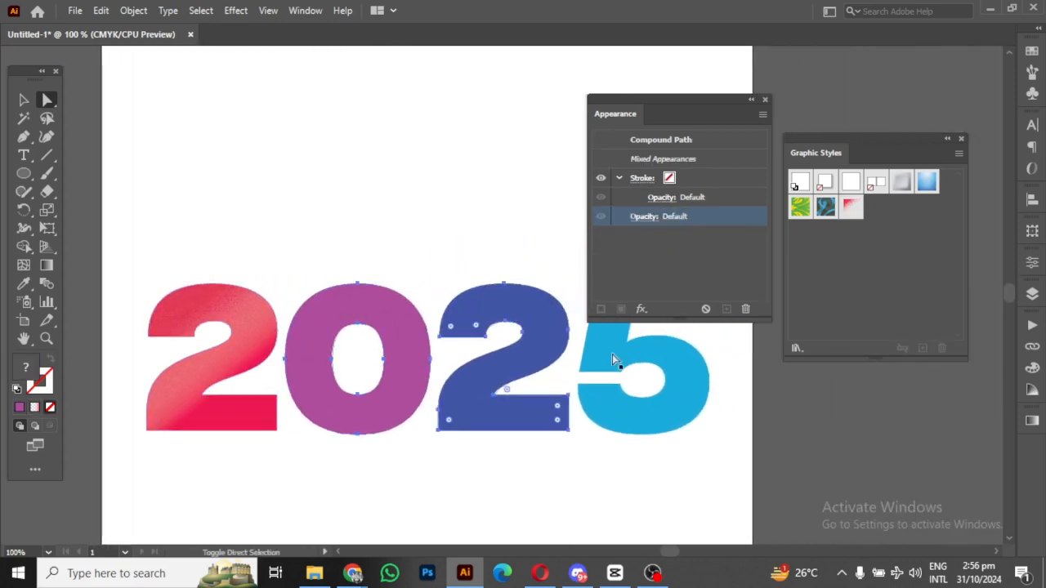
{"action": "left_click", "coordinate": [617, 353], "text": "shift"}
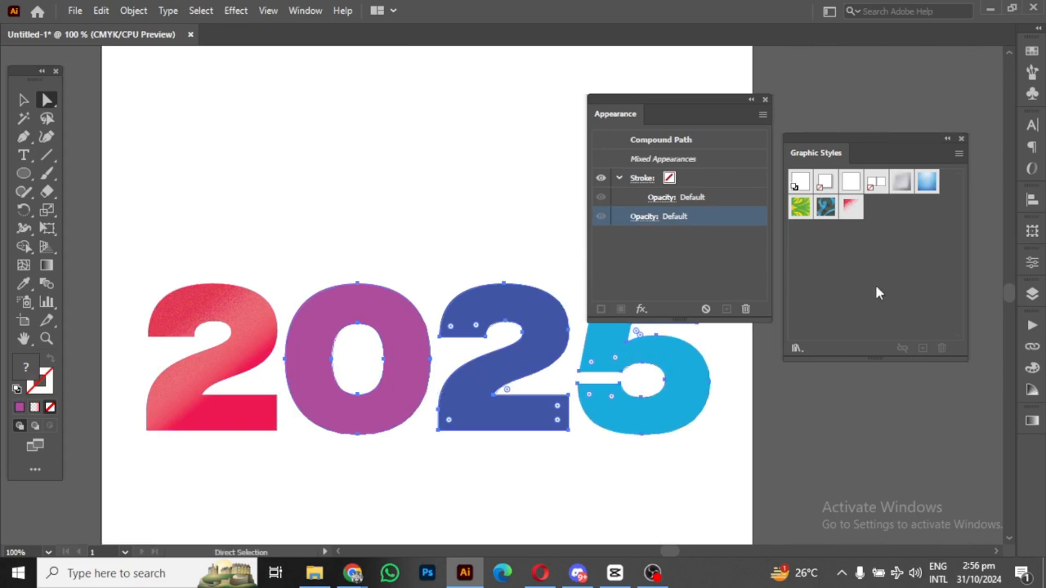
{"action": "left_click", "coordinate": [855, 214]}
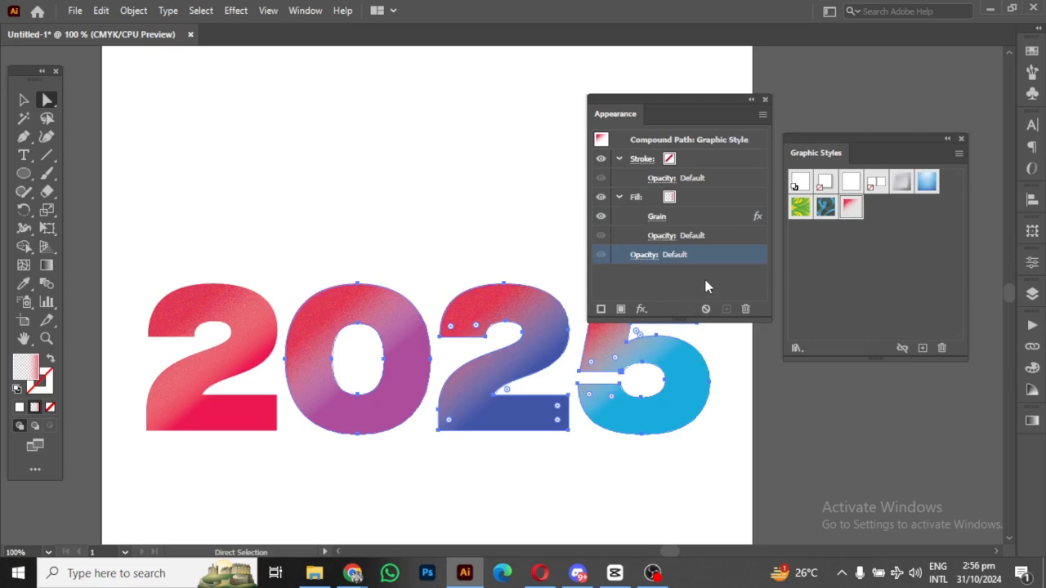
Step: Collapse the Graphic Styles and Appearance panels, and open the Gradient panel as a floating panel over the artwork
{"action": "left_click", "coordinate": [947, 139]}
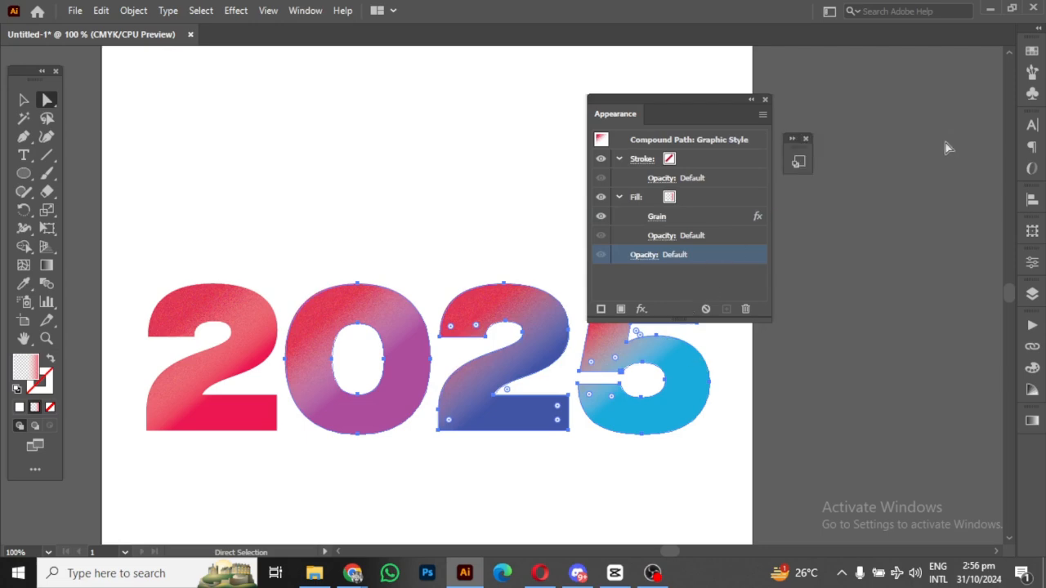
{"action": "left_click_drag", "start_coordinate": [568, 264], "coordinate": [711, 231]}
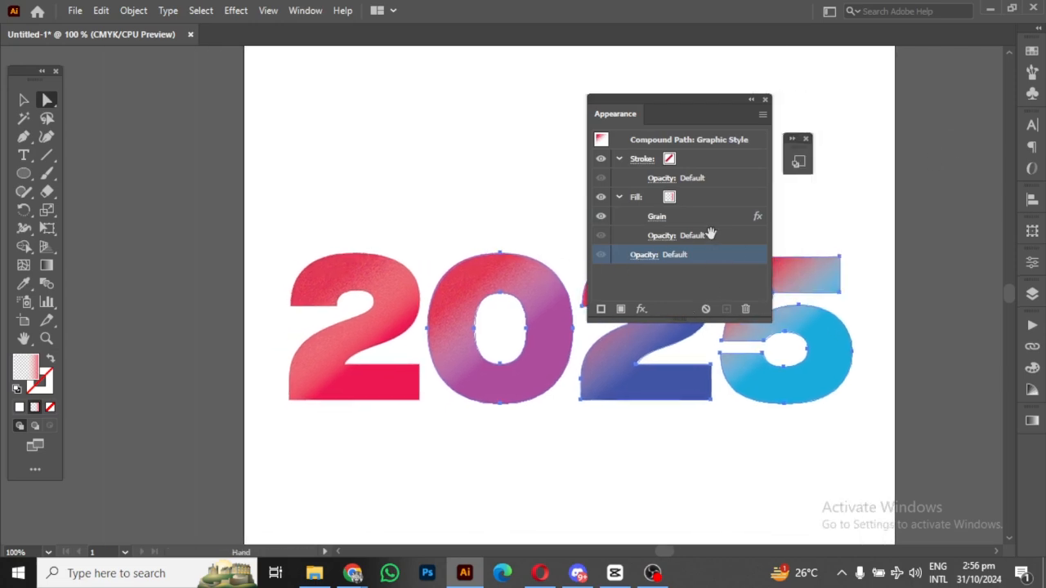
{"action": "left_click", "coordinate": [751, 99]}
{"action": "left_click", "coordinate": [1031, 422]}
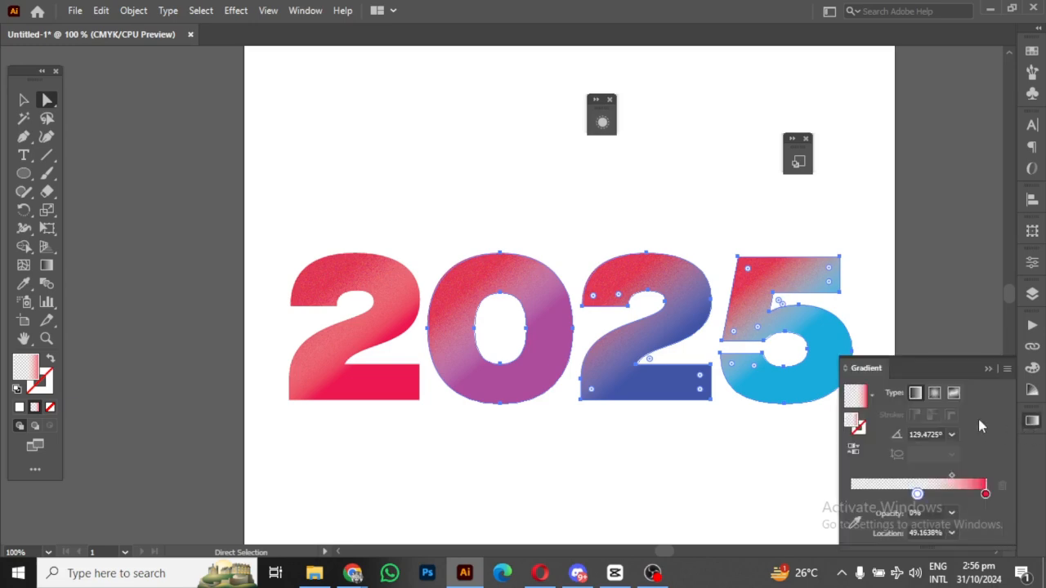
{"action": "left_click_drag", "start_coordinate": [939, 373], "coordinate": [619, 194]}
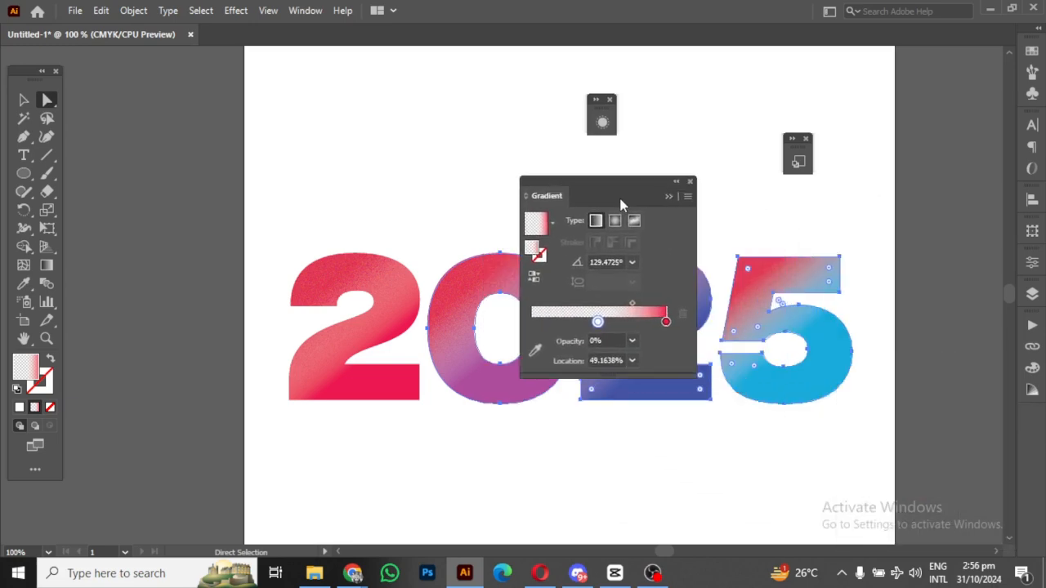
Step: Try colouring the transparent gradient stop of the 0, second 2 and 5 with the first 2's solid red, and undo it
{"action": "key", "text": "ctrl+plus"}
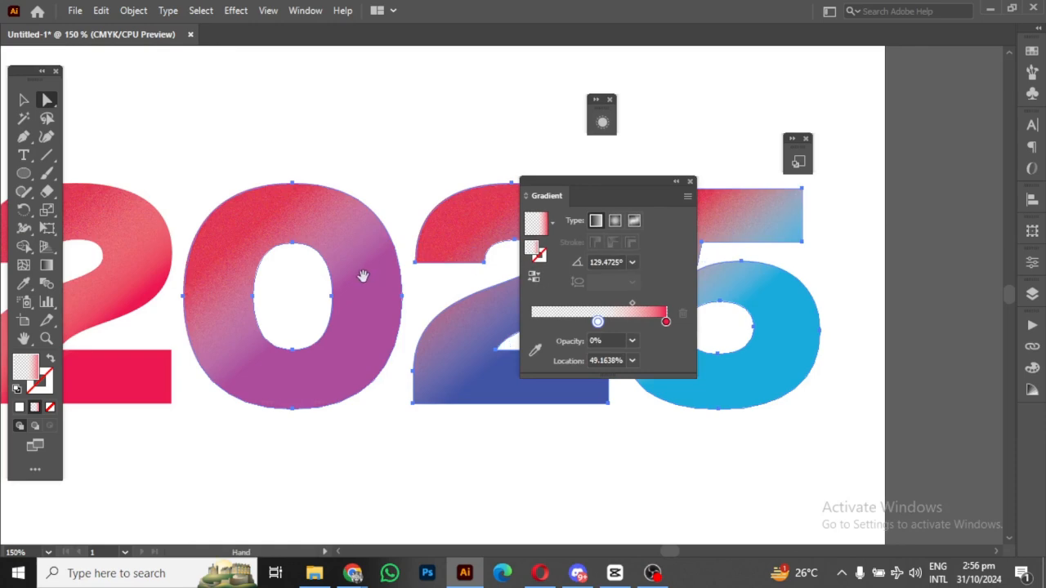
{"action": "left_click_drag", "start_coordinate": [301, 278], "coordinate": [447, 261]}
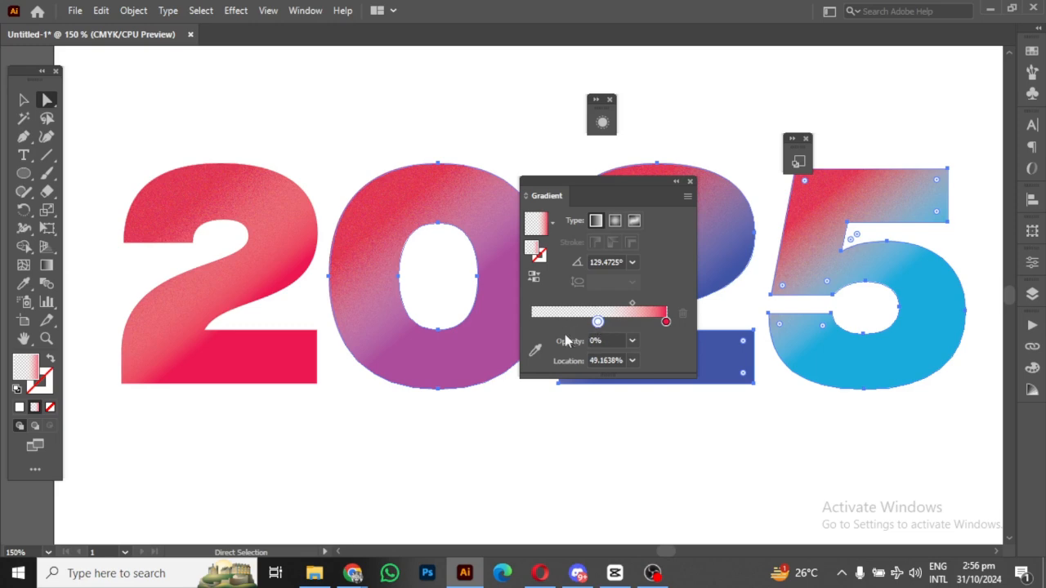
{"action": "left_click", "coordinate": [535, 350]}
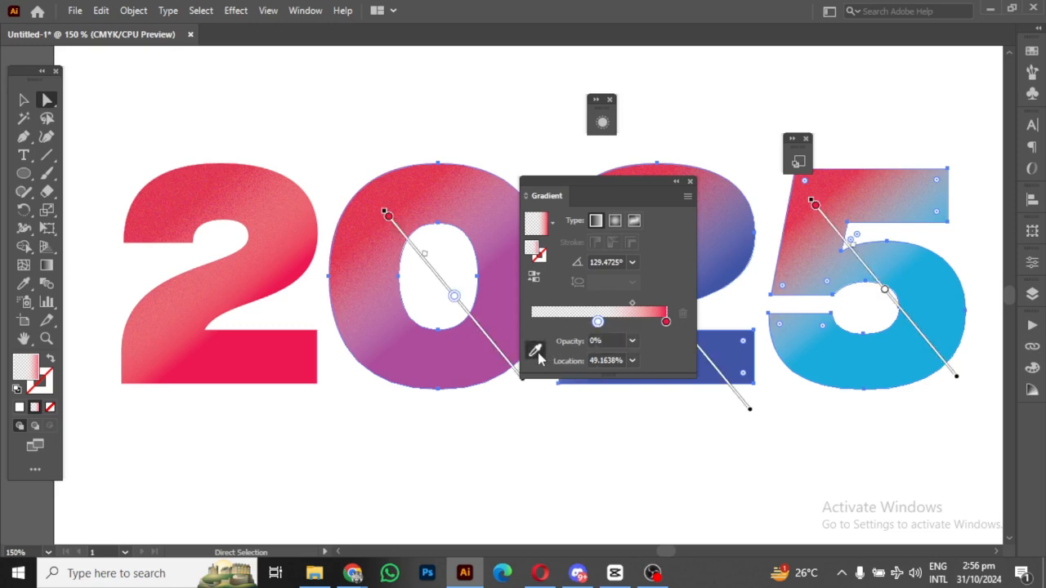
{"action": "left_click", "coordinate": [275, 359]}
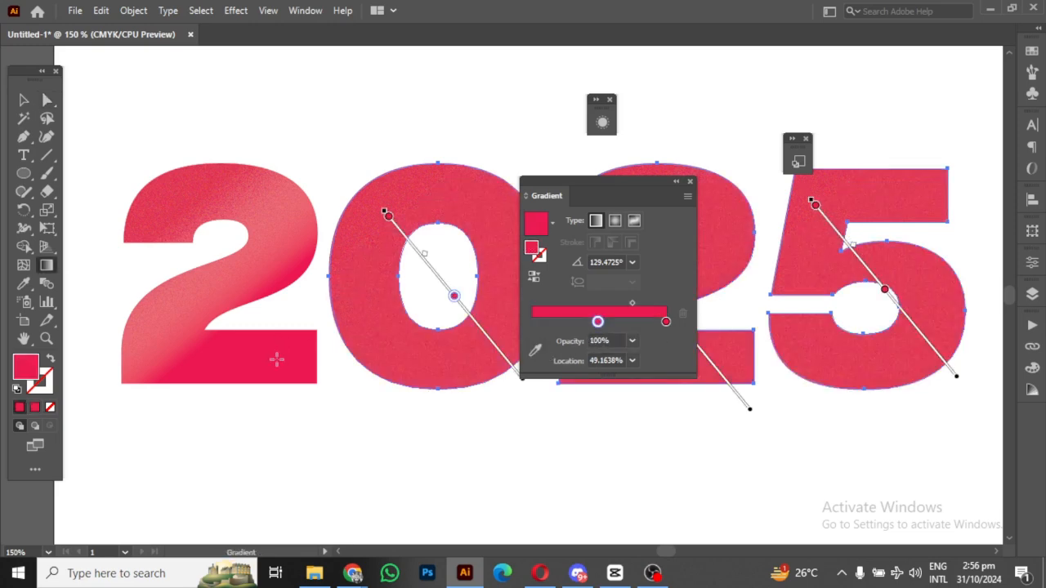
{"action": "left_click", "coordinate": [49, 105]}
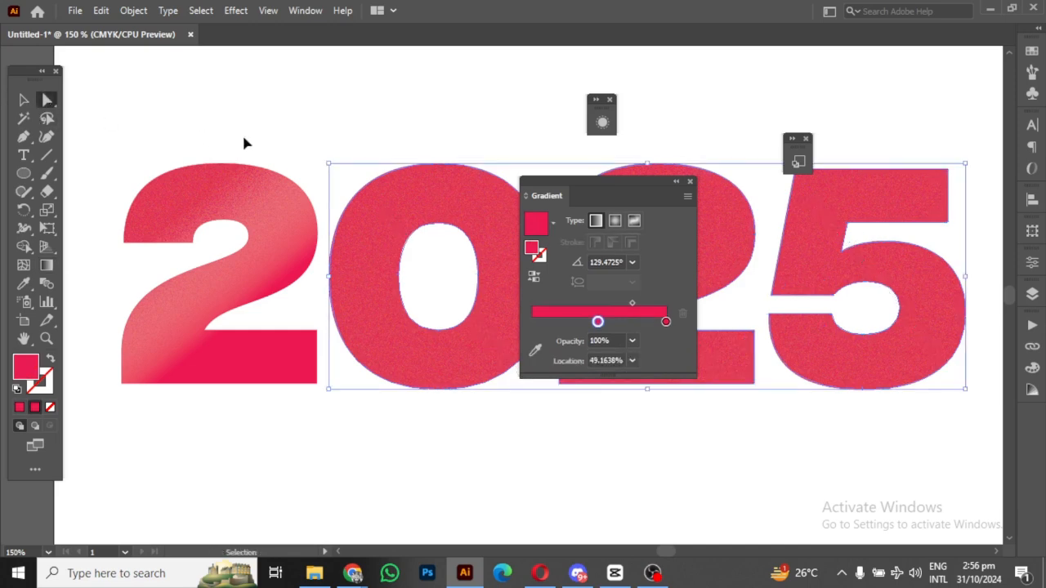
{"action": "key", "text": "ctrl+z"}
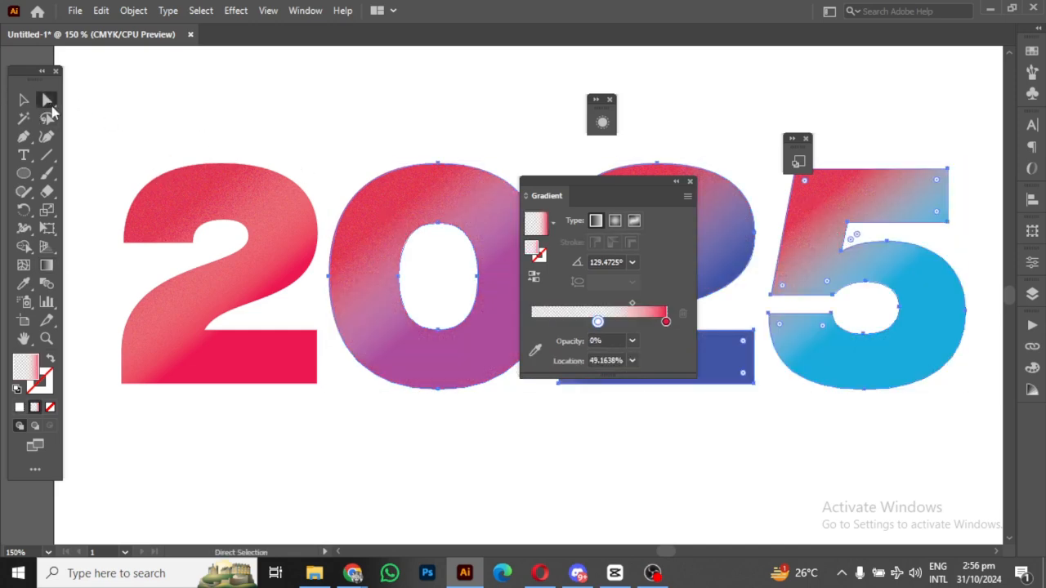
Step: Colour the first 2's transparent gradient stop with the digit's own solid red, and set that stop's opacity to 0%
{"action": "left_click", "coordinate": [266, 200]}
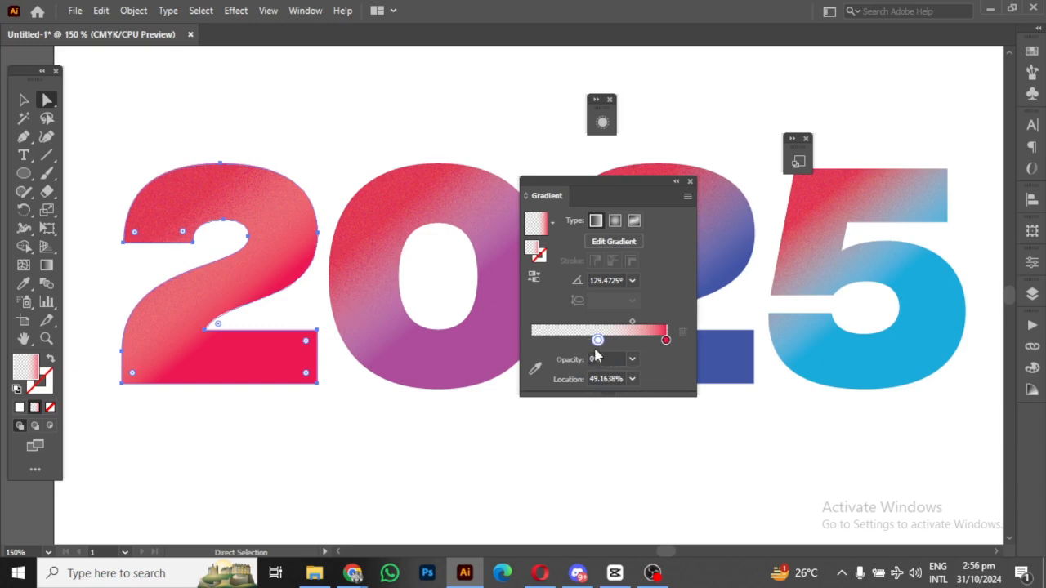
{"action": "left_click", "coordinate": [535, 370]}
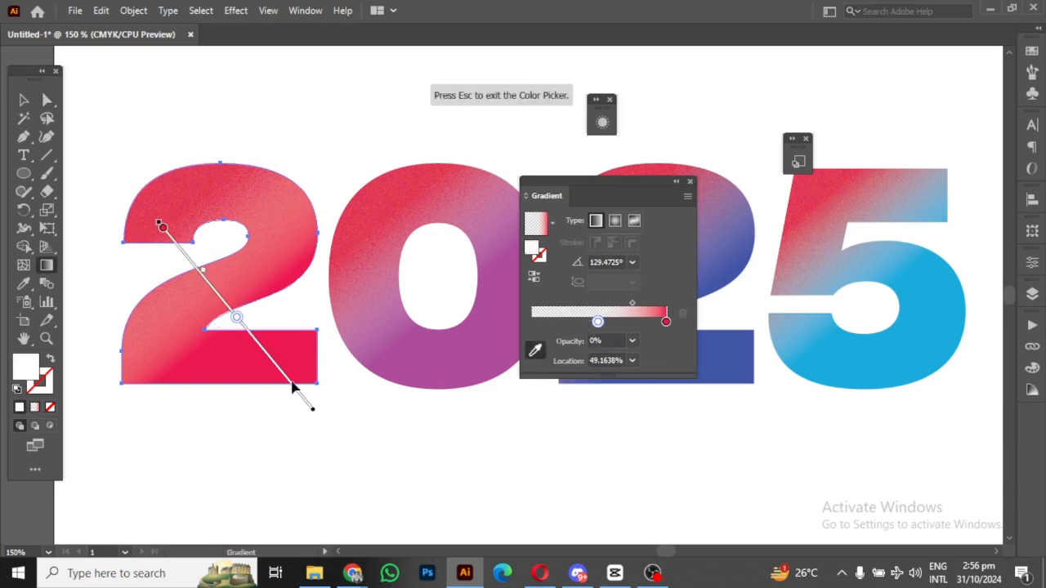
{"action": "left_click", "coordinate": [311, 367]}
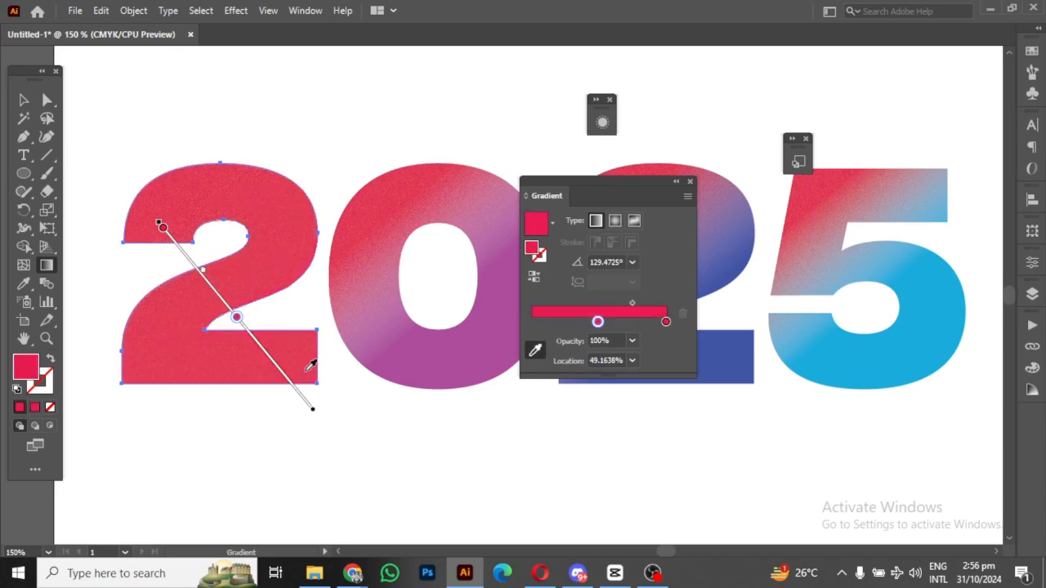
{"action": "left_click", "coordinate": [632, 341]}
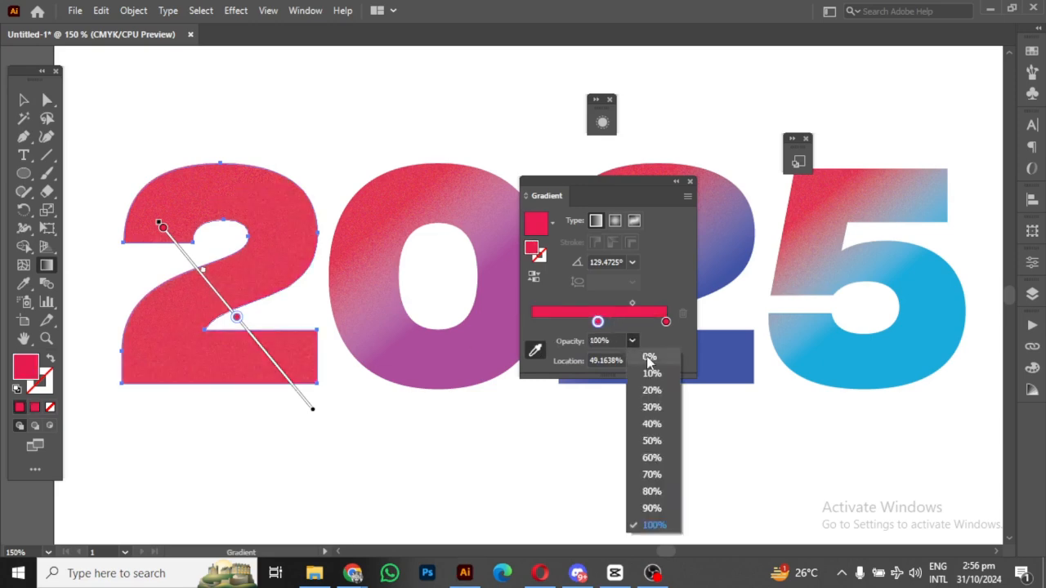
{"action": "left_click", "coordinate": [649, 358]}
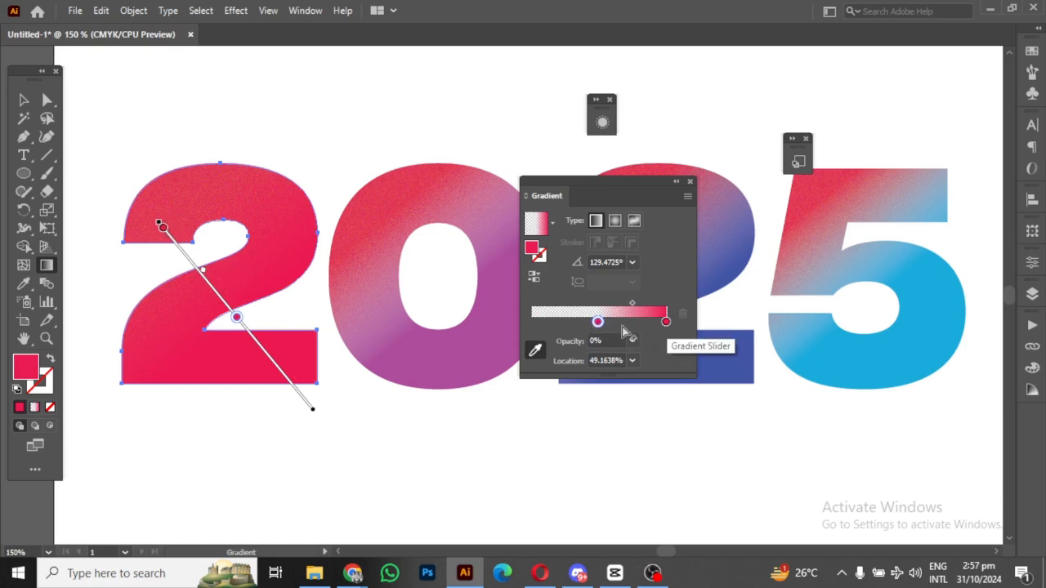
Step: Darken the opaque gradient stop of the first 2 to a deep crimson around #99043a, and deselect the digit
{"action": "left_click", "coordinate": [666, 323]}
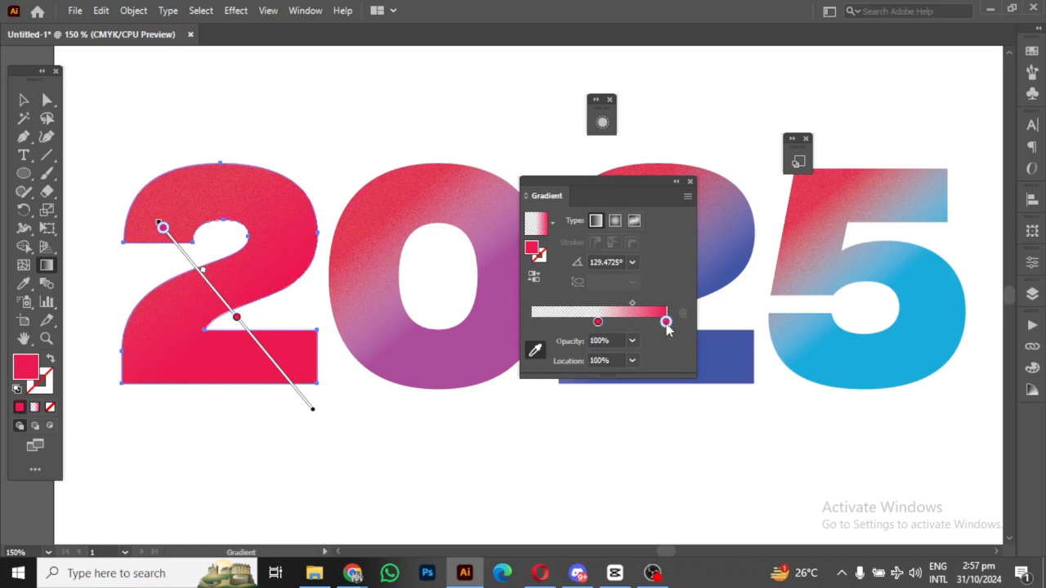
{"action": "double_click", "coordinate": [29, 372]}
{"action": "left_click_drag", "start_coordinate": [231, 221], "coordinate": [245, 259]}
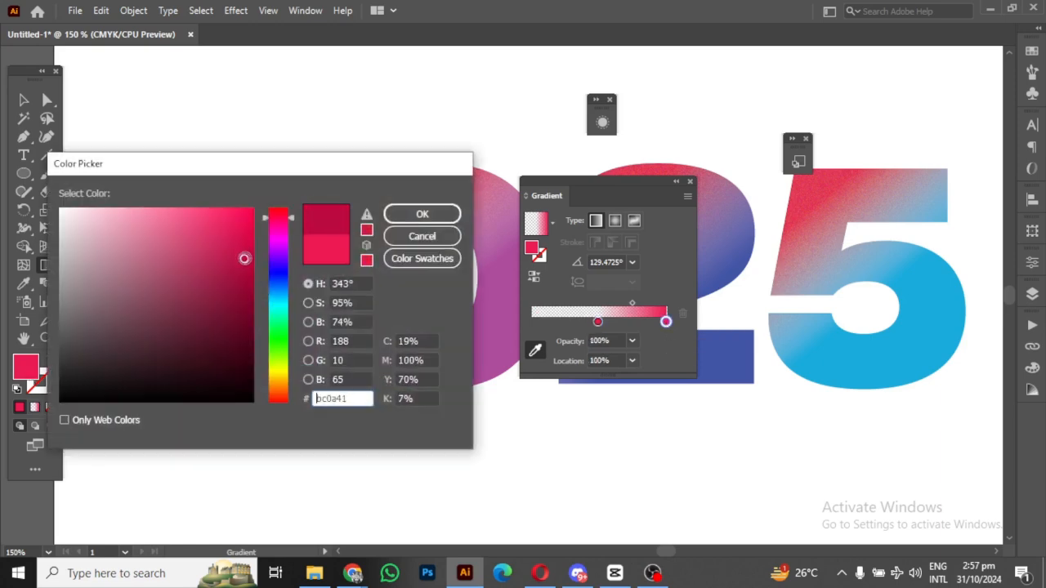
{"action": "left_click", "coordinate": [422, 214]}
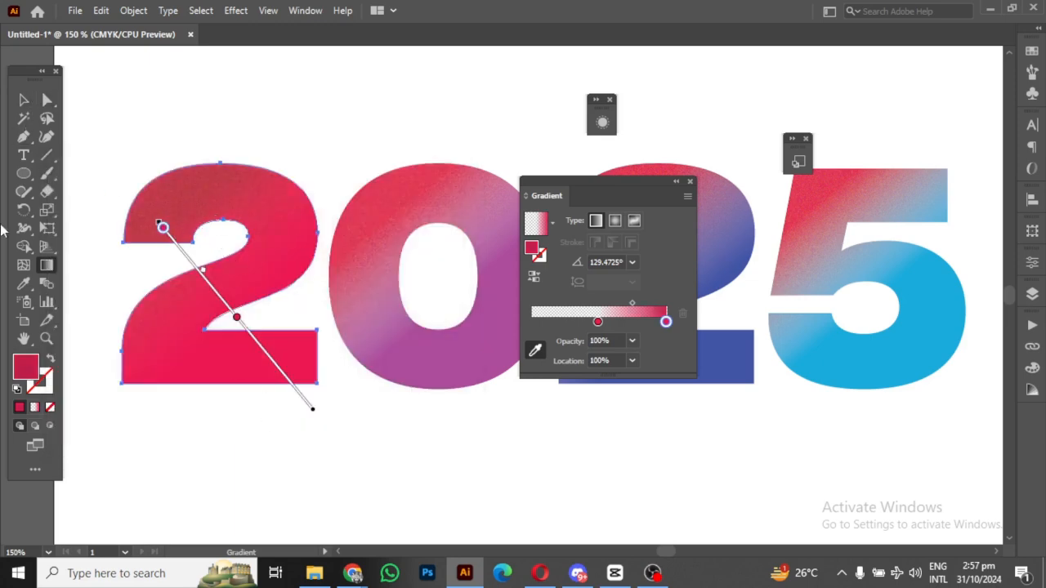
{"action": "double_click", "coordinate": [27, 369]}
{"action": "left_click_drag", "start_coordinate": [192, 251], "coordinate": [250, 286]}
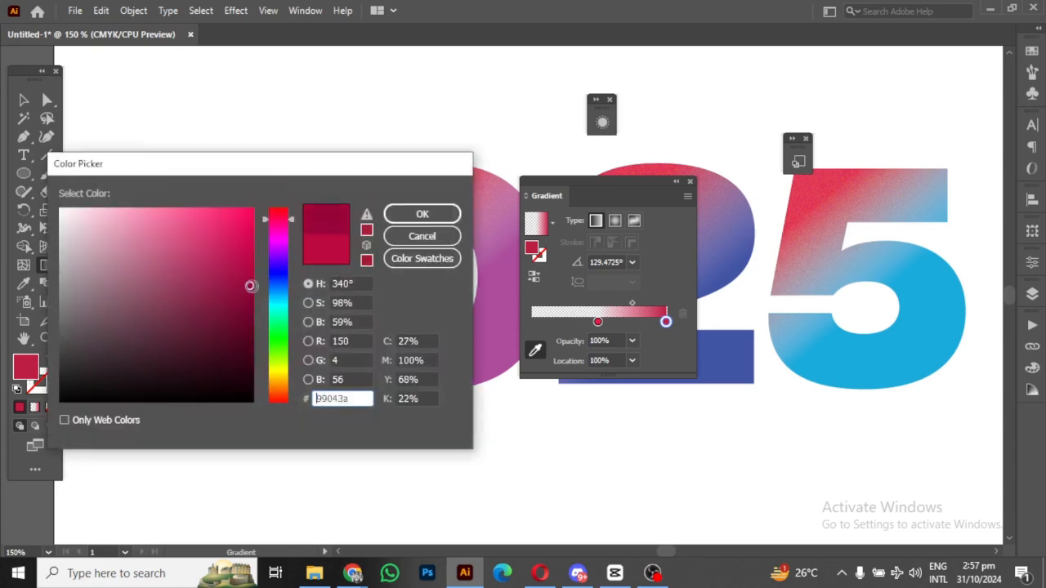
{"action": "left_click", "coordinate": [406, 220]}
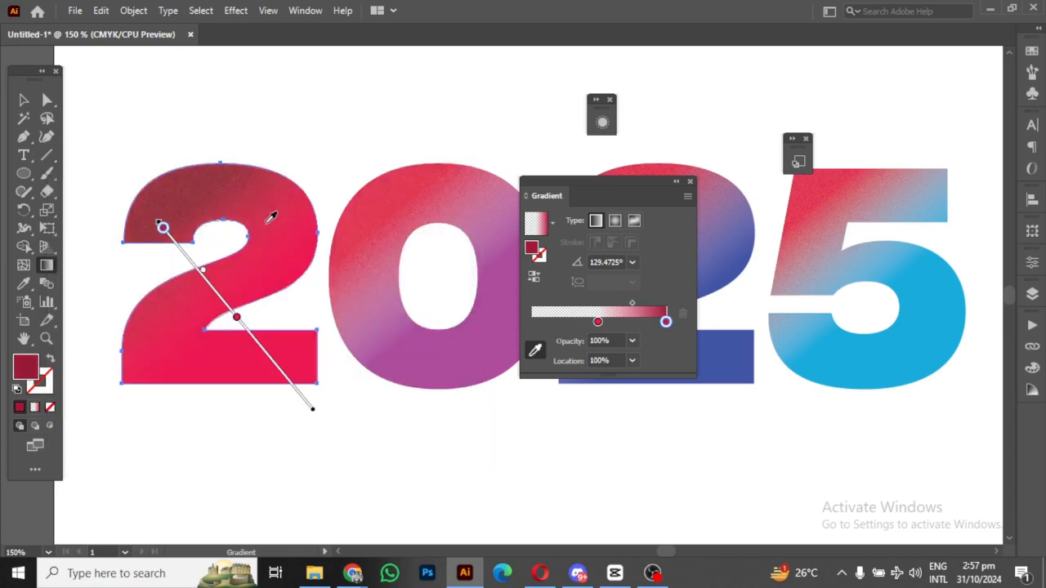
{"action": "left_click", "coordinate": [46, 99]}
{"action": "left_click", "coordinate": [297, 140]}
Step: Recolour the opaque gradient stop of the 0 by sampling the digit's own solid purple
{"action": "scroll", "coordinate": [261, 237], "scroll_direction": "up", "scroll_amount": 1}
{"action": "left_click_drag", "start_coordinate": [294, 275], "coordinate": [175, 234]}
{"action": "scroll", "coordinate": [255, 279], "scroll_direction": "down", "scroll_amount": 1}
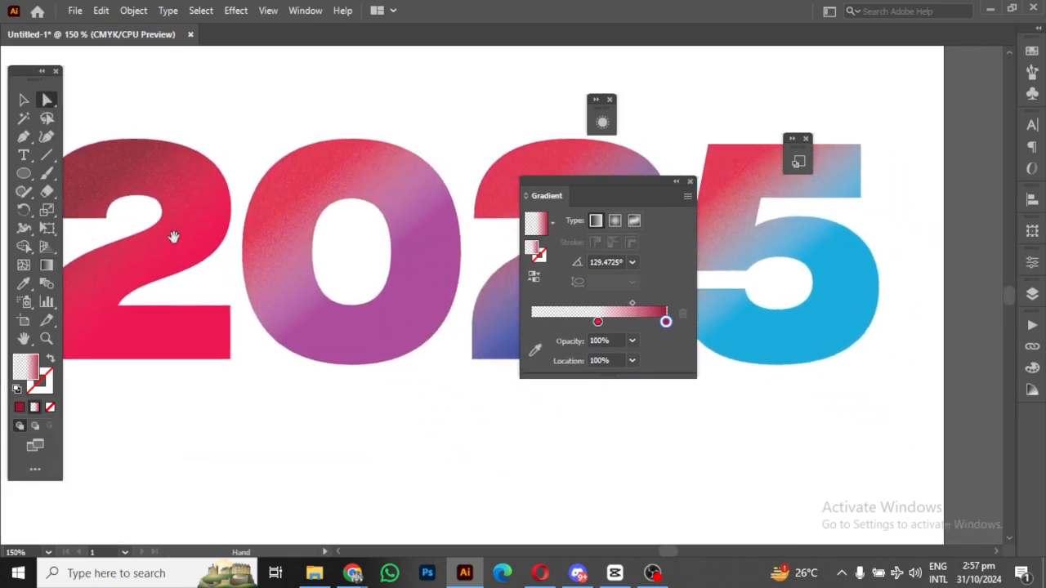
{"action": "left_click", "coordinate": [368, 182]}
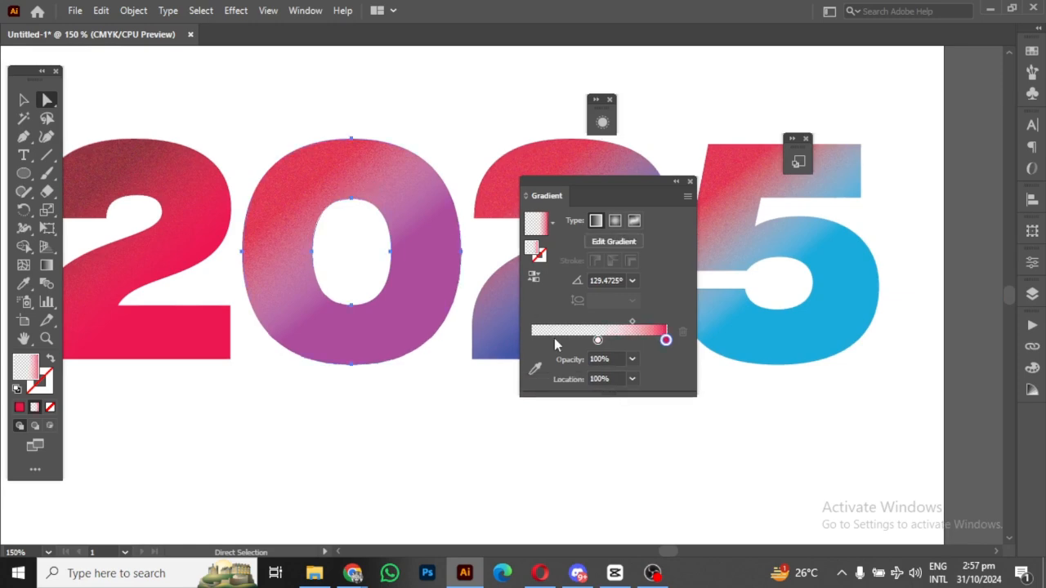
{"action": "key", "text": "g"}
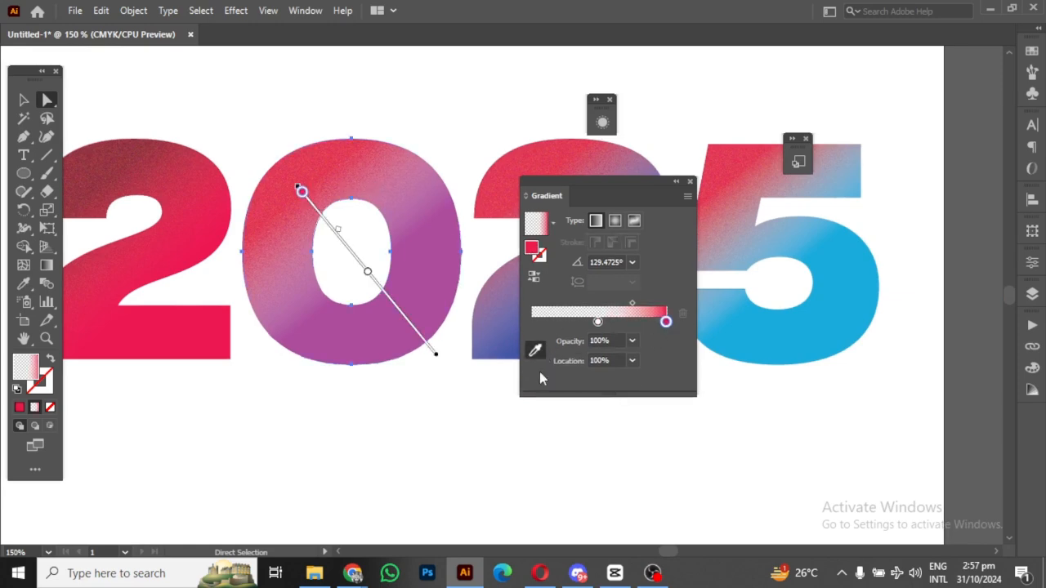
{"action": "left_click", "coordinate": [536, 349]}
{"action": "left_click", "coordinate": [412, 340]}
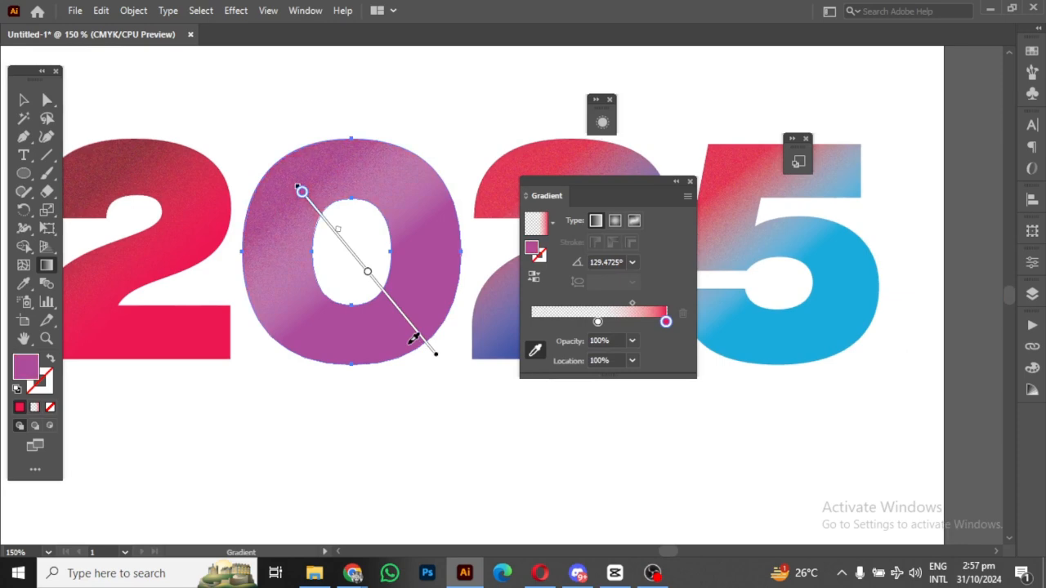
{"action": "double_click", "coordinate": [23, 378]}
{"action": "left_click", "coordinate": [413, 235]}
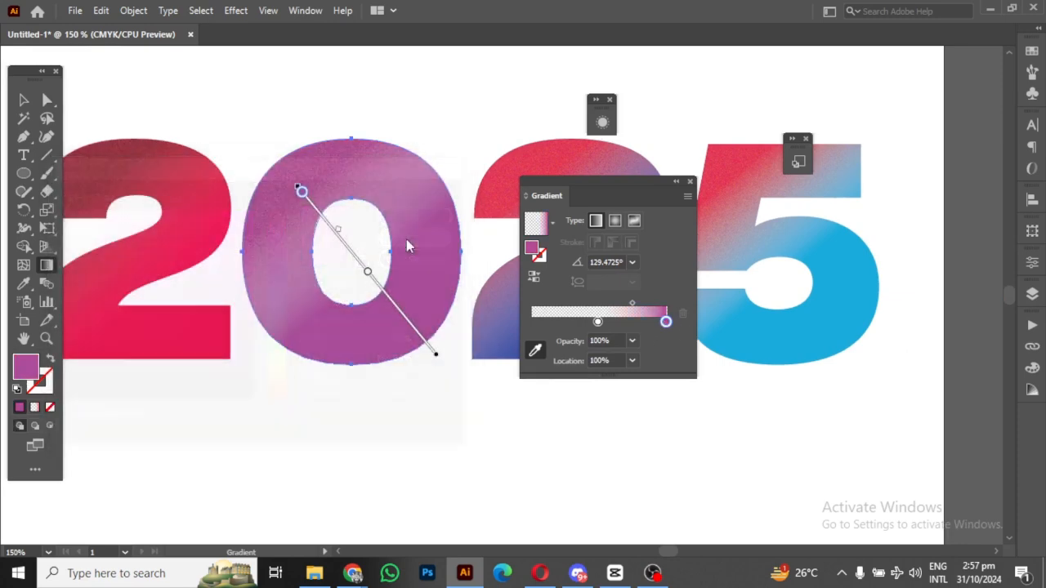
Step: Sample the 0's solid purple for its transparent gradient stop, set that stop's opacity to 0%, and deselect the digit
{"action": "left_click", "coordinate": [598, 323]}
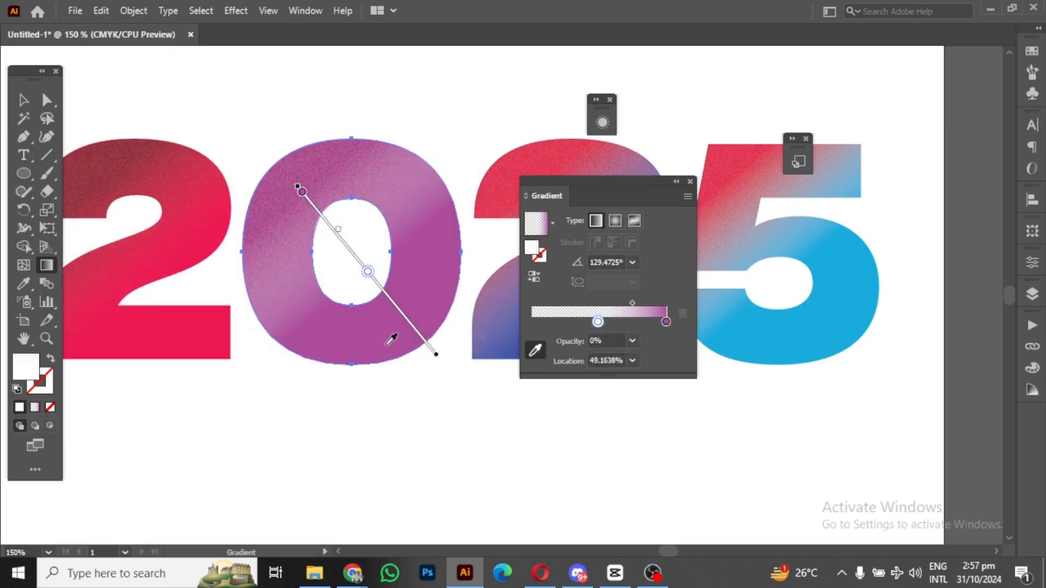
{"action": "left_click", "coordinate": [393, 340]}
{"action": "left_click", "coordinate": [633, 341]}
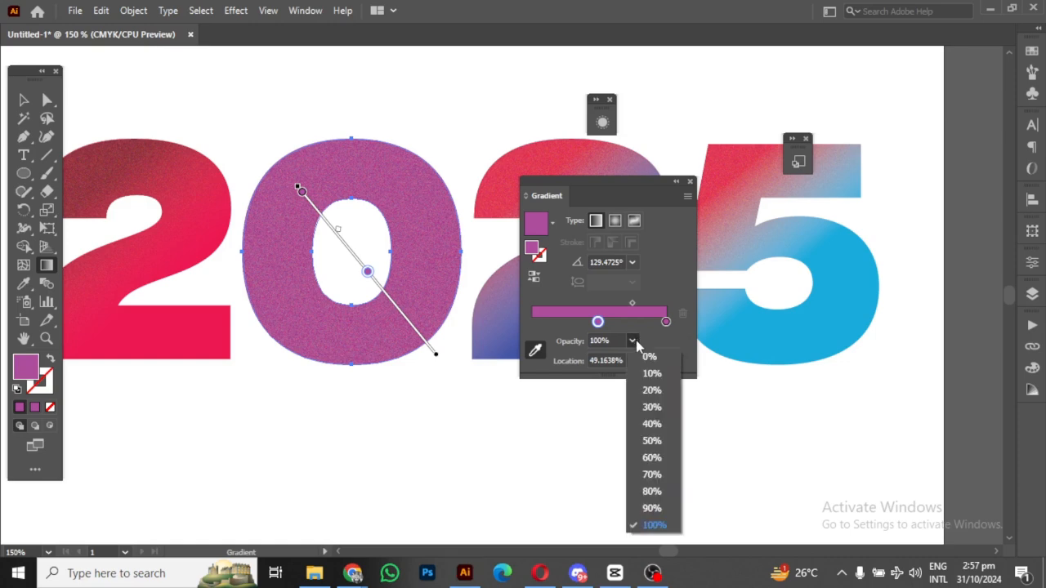
{"action": "left_click", "coordinate": [647, 358]}
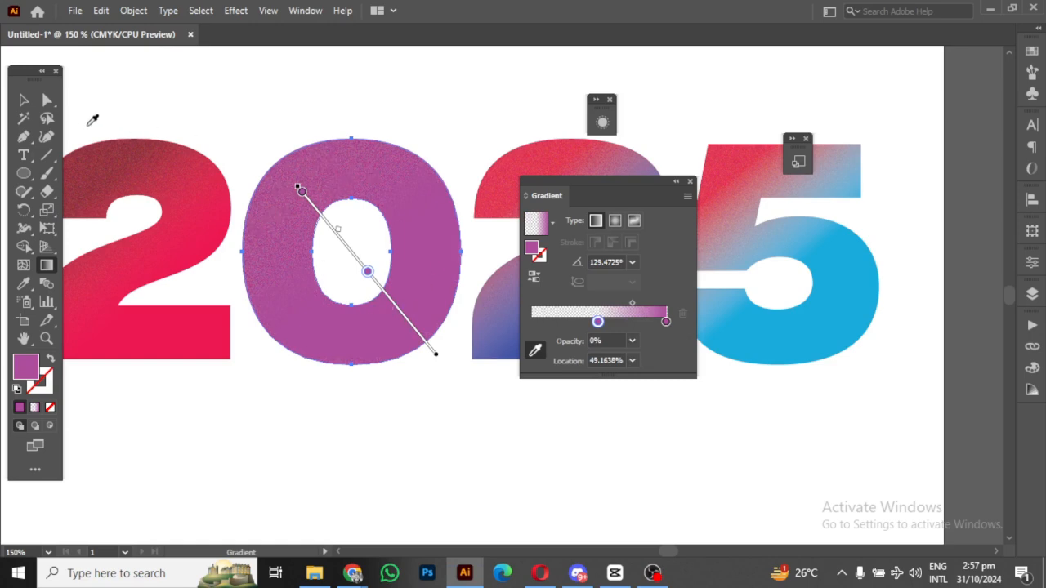
{"action": "left_click", "coordinate": [24, 99]}
{"action": "left_click", "coordinate": [379, 109]}
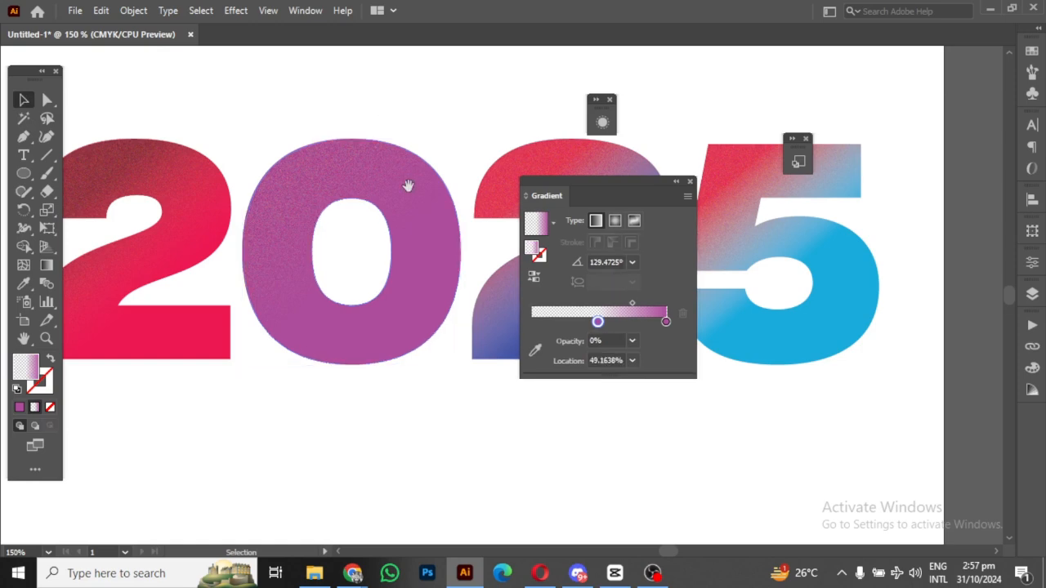
Step: Recolour the first 2's opaque gradient stop by sampling the solid red at the digit's base
{"action": "left_click_drag", "start_coordinate": [409, 218], "coordinate": [473, 215]}
{"action": "key", "text": "space"}
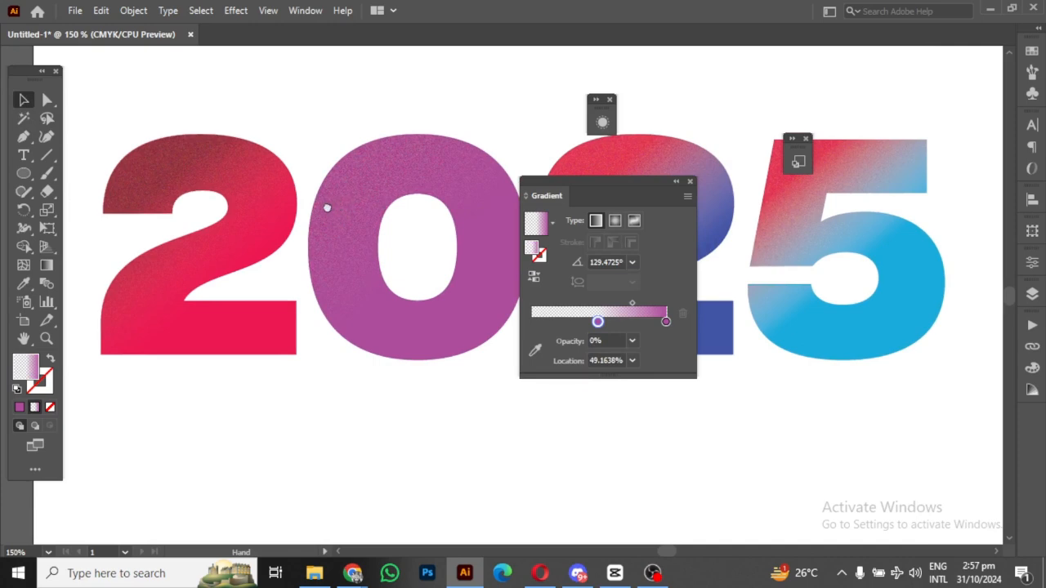
{"action": "mouse_move", "coordinate": [327, 206]}
{"action": "left_mouse_down"}
{"action": "mouse_move", "coordinate": [257, 201]}
{"action": "mouse_move", "coordinate": [362, 187]}
{"action": "left_mouse_up"}
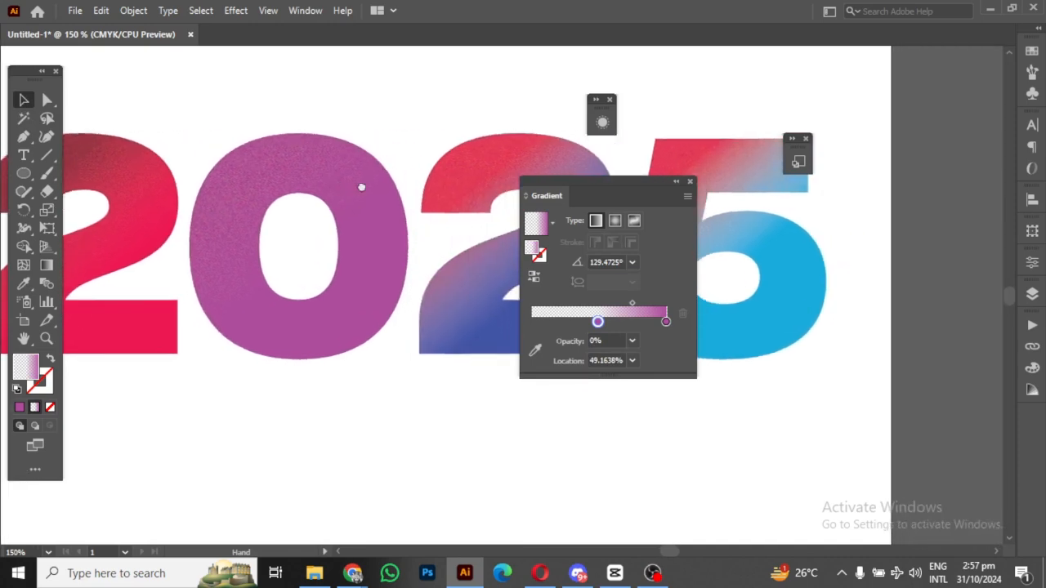
{"action": "left_click_drag", "start_coordinate": [164, 155], "coordinate": [214, 160]}
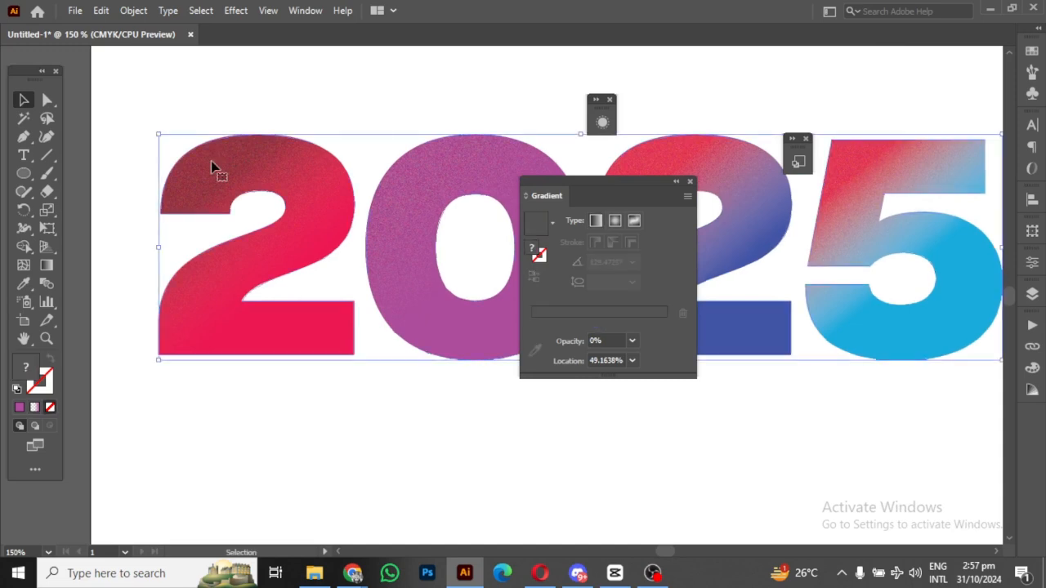
{"action": "key", "text": "a"}
{"action": "left_click", "coordinate": [229, 172]}
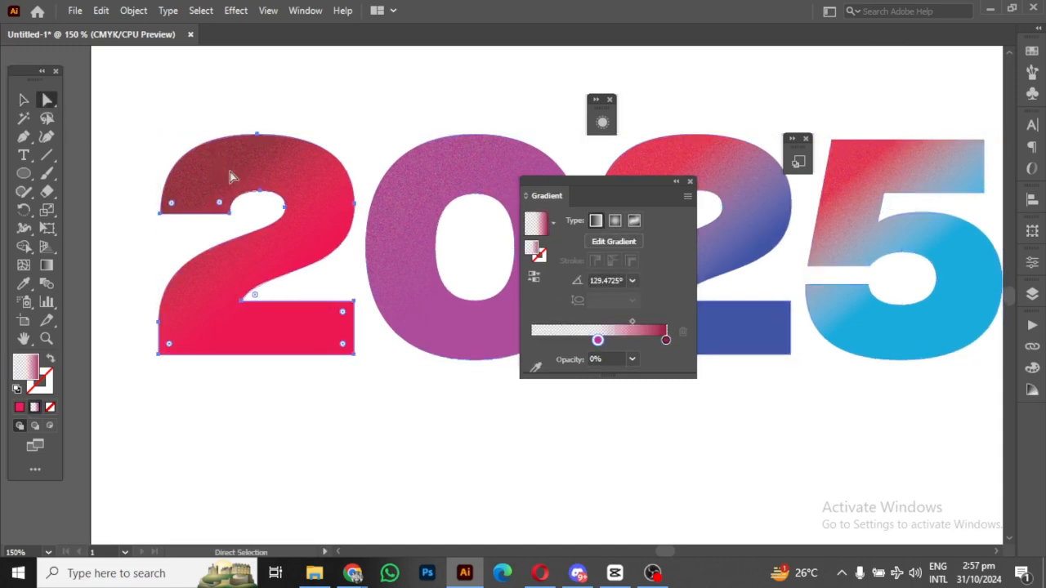
{"action": "left_click", "coordinate": [666, 340]}
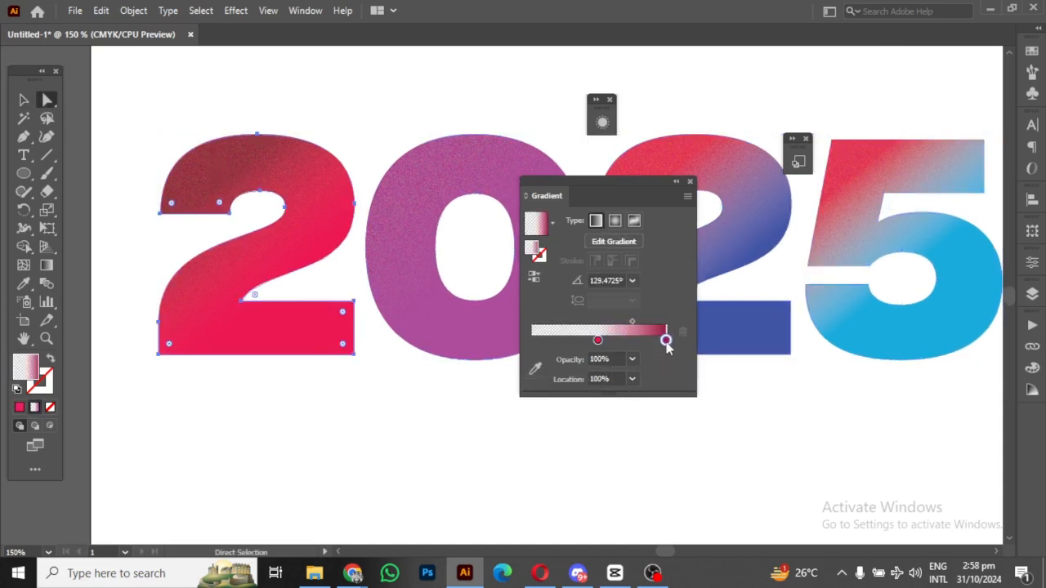
{"action": "left_click", "coordinate": [535, 369]}
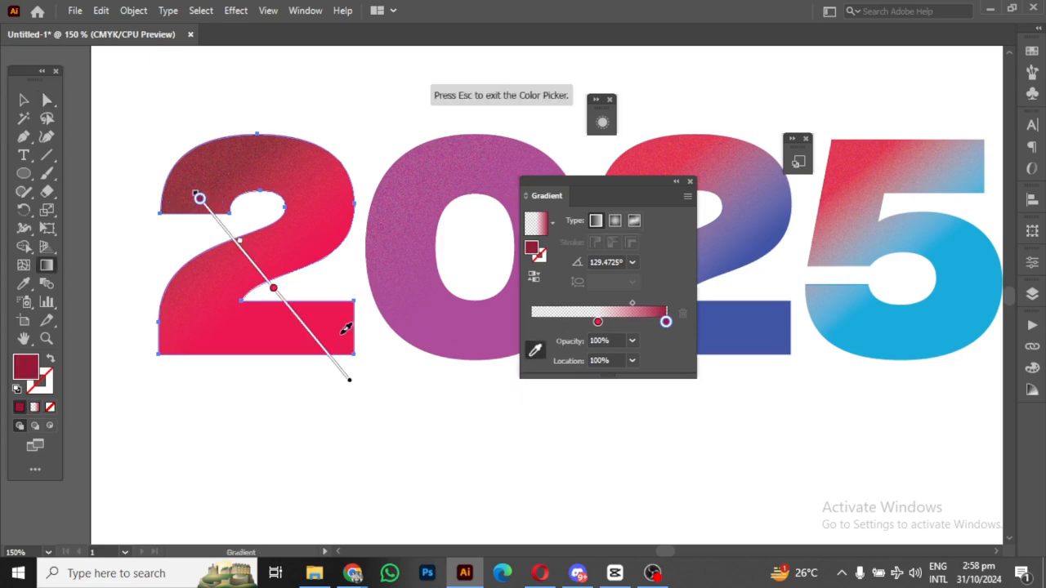
{"action": "left_click", "coordinate": [343, 332]}
{"action": "key", "text": "Escape"}
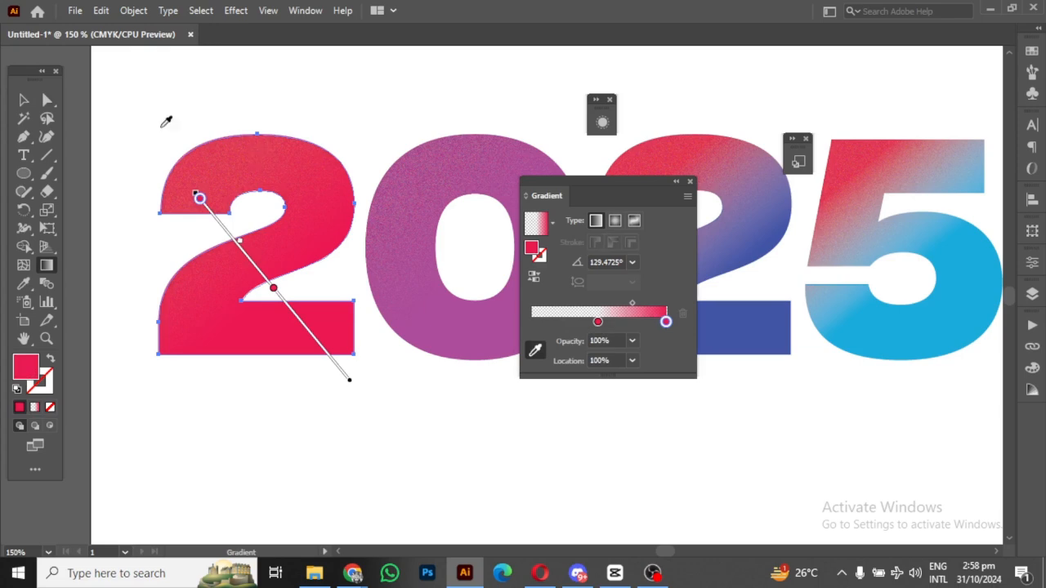
{"action": "left_click", "coordinate": [47, 100]}
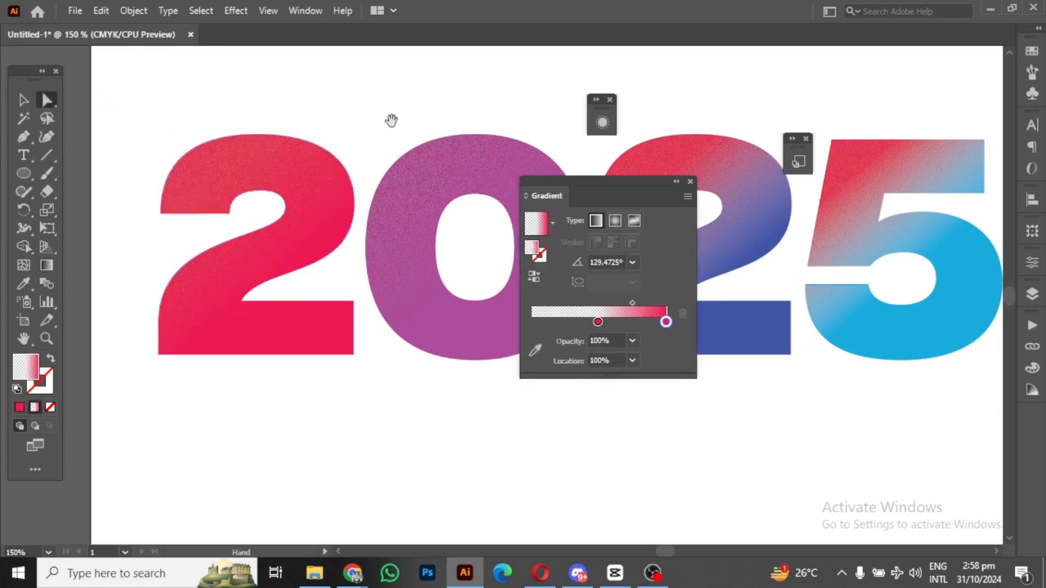
Step: Recolour the opaque gradient stop of the second 2 with the solid blue sampled from the digit's base
{"action": "left_click_drag", "start_coordinate": [392, 119], "coordinate": [66, 128]}
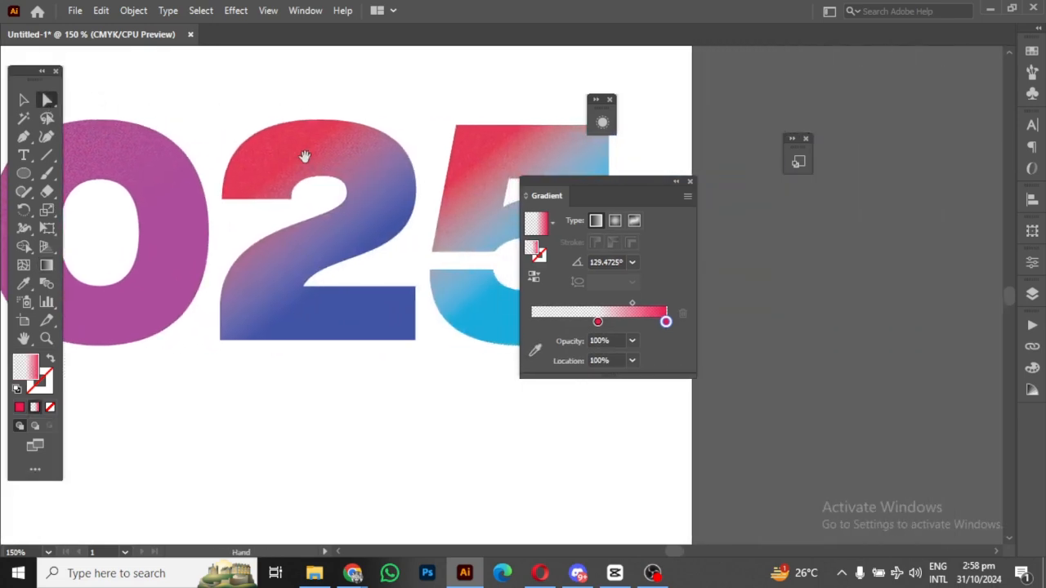
{"action": "left_click", "coordinate": [332, 168]}
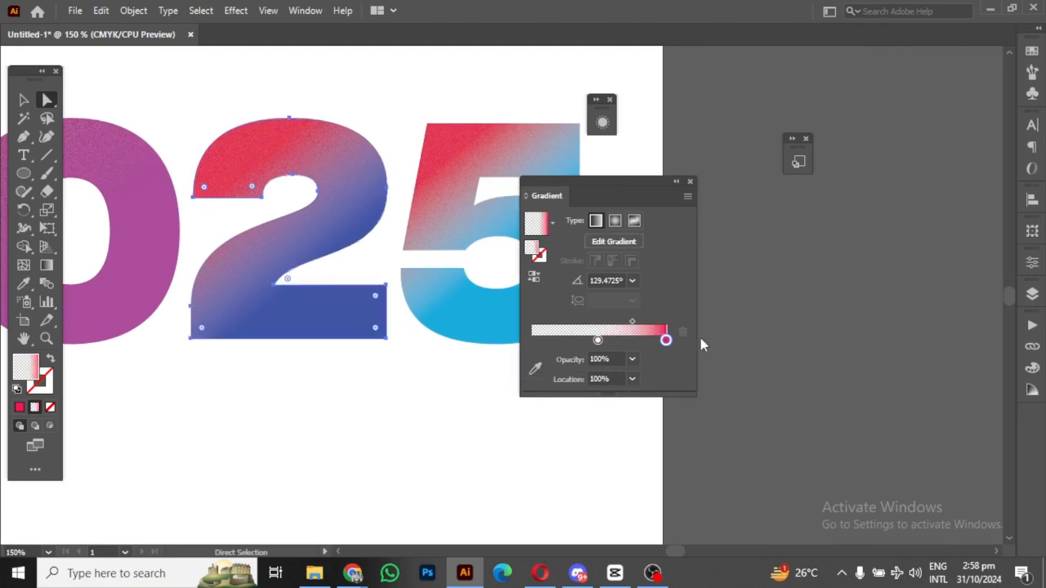
{"action": "left_click", "coordinate": [536, 368]}
{"action": "left_click", "coordinate": [377, 325]}
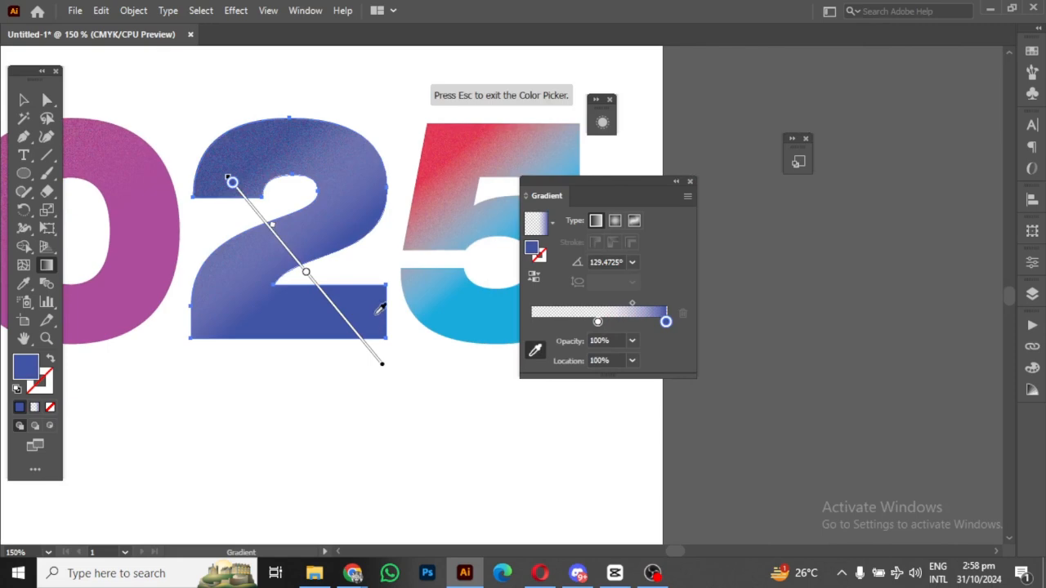
{"action": "key", "text": "Escape"}
Step: Sample the second 2's solid blue for its transparent gradient stop, set that stop's opacity to 0%, and deselect the digit
{"action": "left_click", "coordinate": [598, 323]}
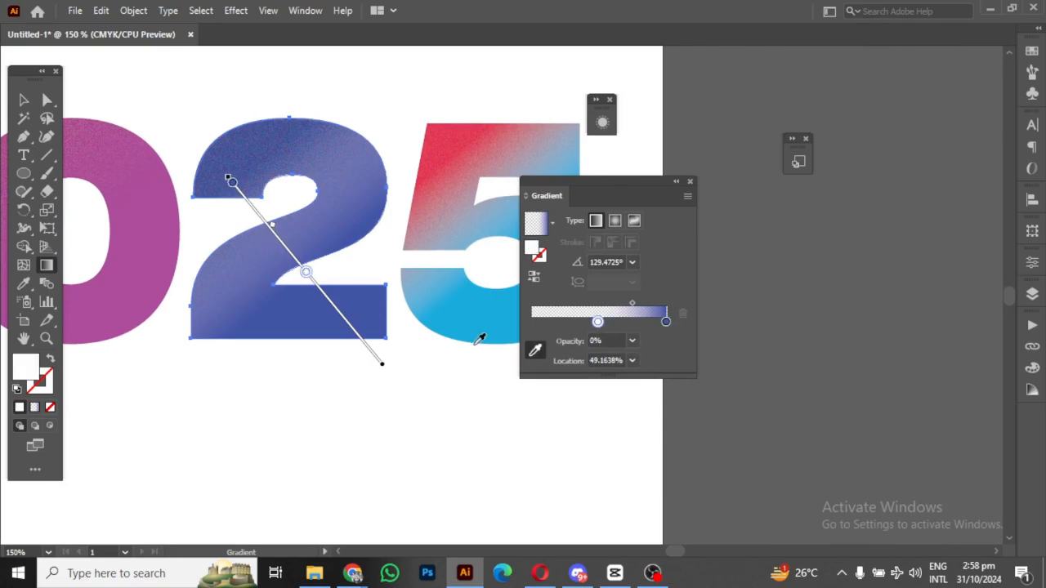
{"action": "left_click", "coordinate": [377, 323]}
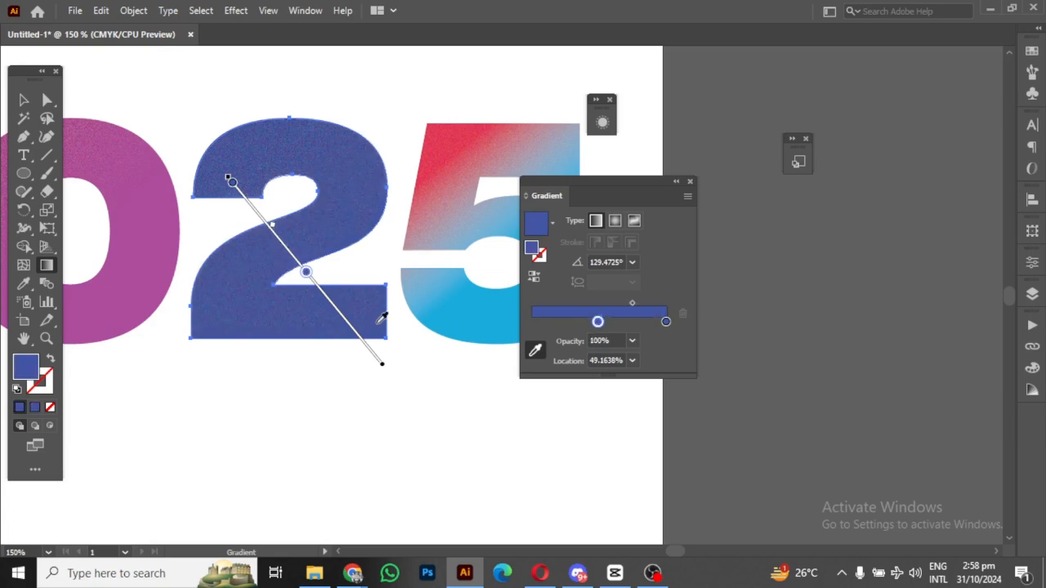
{"action": "left_click", "coordinate": [631, 341]}
{"action": "left_click", "coordinate": [640, 355]}
{"action": "left_click", "coordinate": [49, 106]}
{"action": "left_click", "coordinate": [330, 111]}
Step: Recolour the 5's opaque gradient stop by sampling the solid light blue at the digit's base
{"action": "left_click_drag", "start_coordinate": [398, 125], "coordinate": [189, 129]}
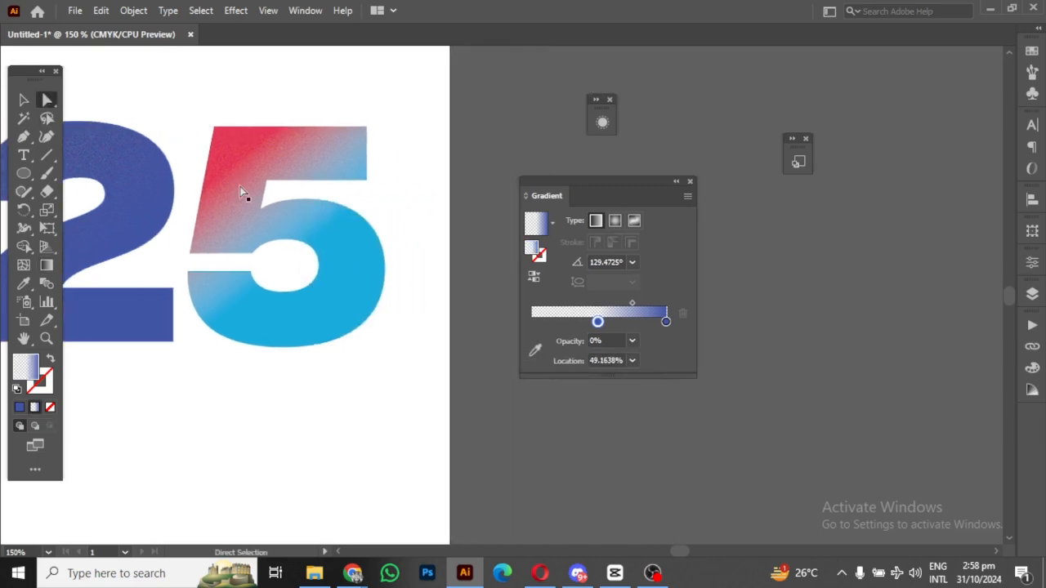
{"action": "left_click", "coordinate": [246, 210]}
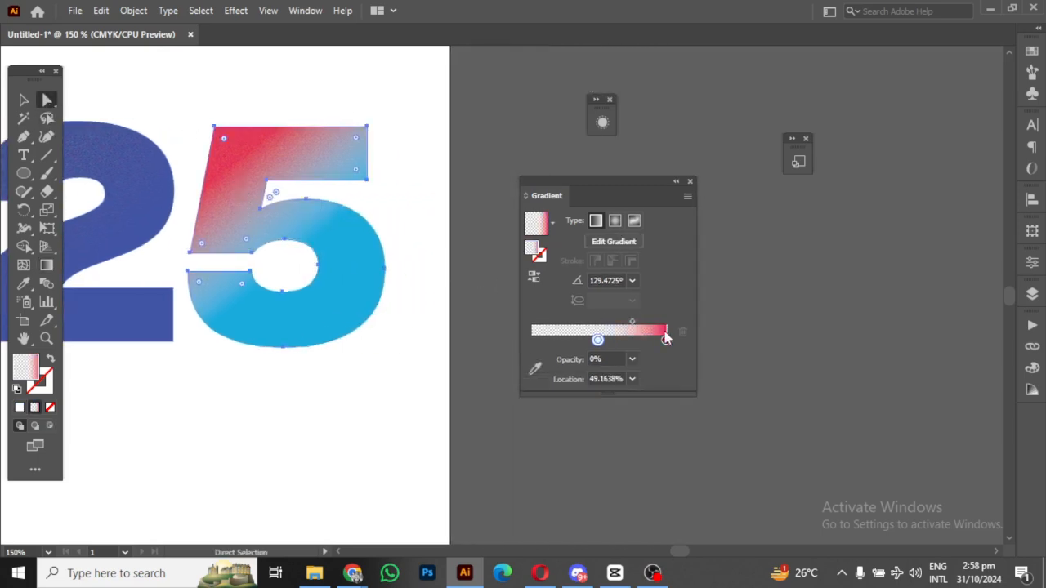
{"action": "left_click", "coordinate": [666, 337]}
{"action": "left_click", "coordinate": [535, 368]}
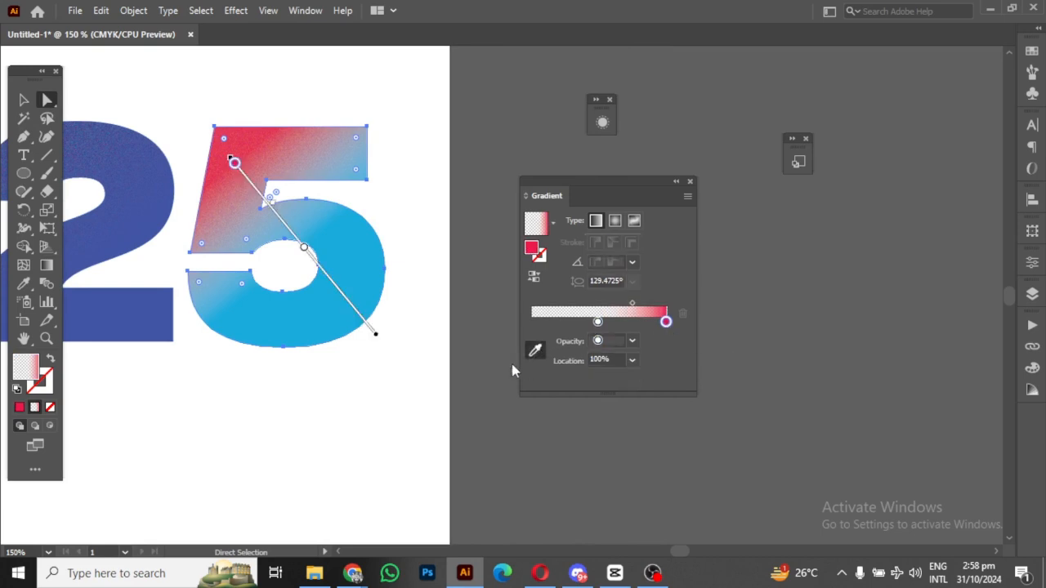
{"action": "left_click", "coordinate": [374, 294]}
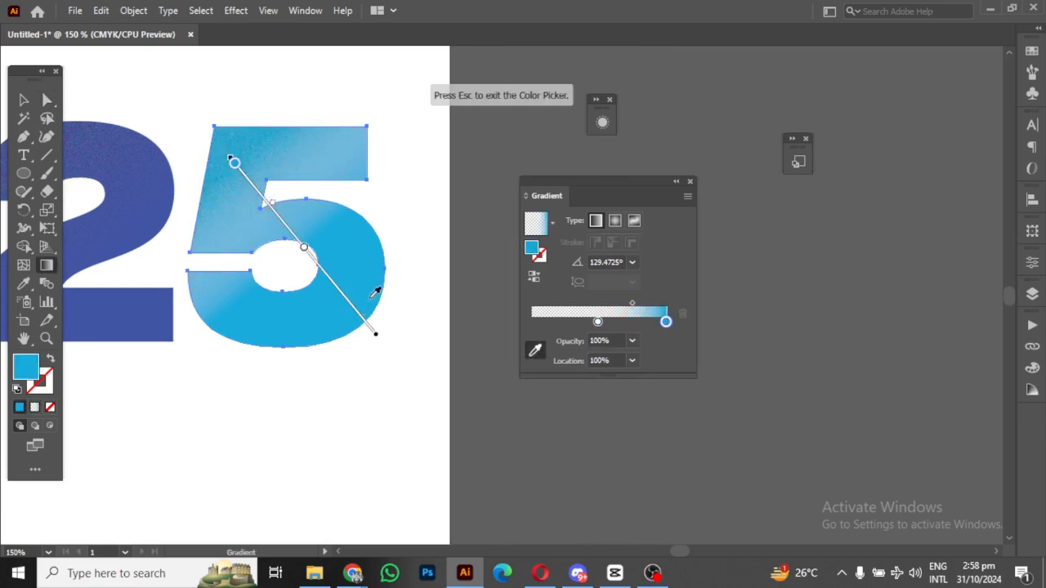
Step: Sample the 5's solid light blue for its transparent gradient stop and set that stop's opacity to 0%
{"action": "left_click", "coordinate": [597, 322]}
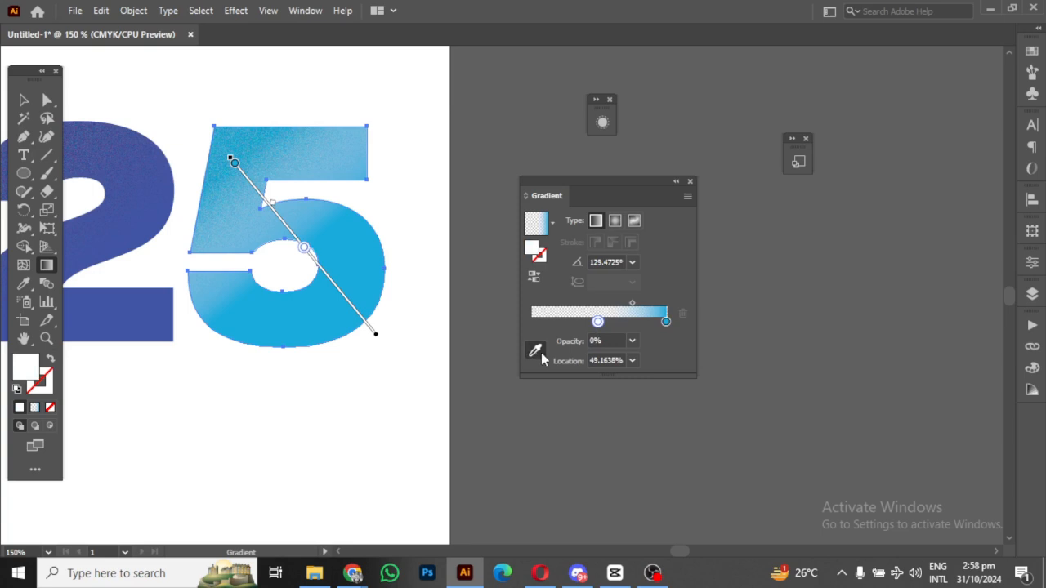
{"action": "left_click", "coordinate": [535, 350]}
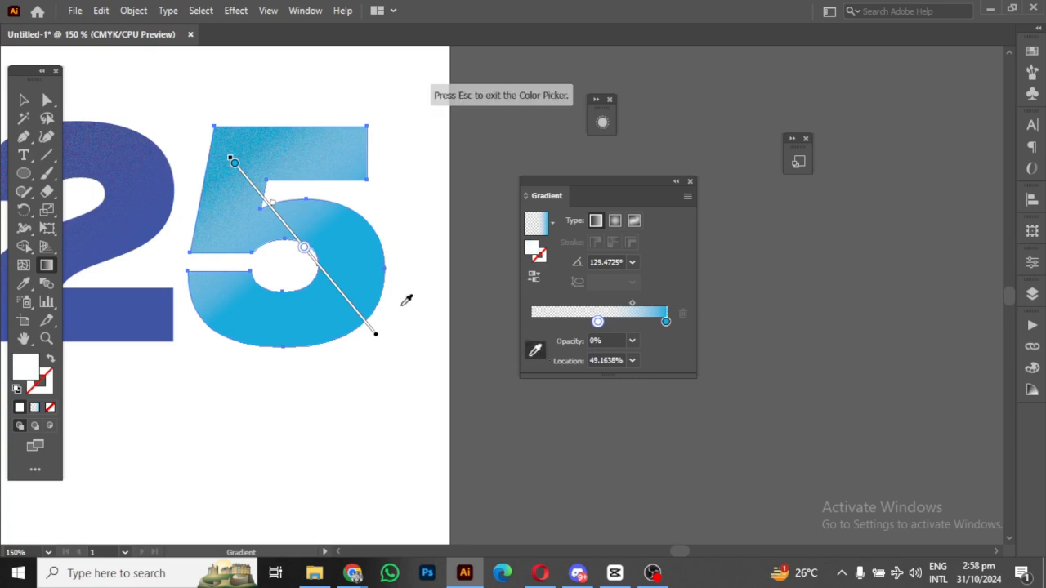
{"action": "left_click", "coordinate": [386, 288]}
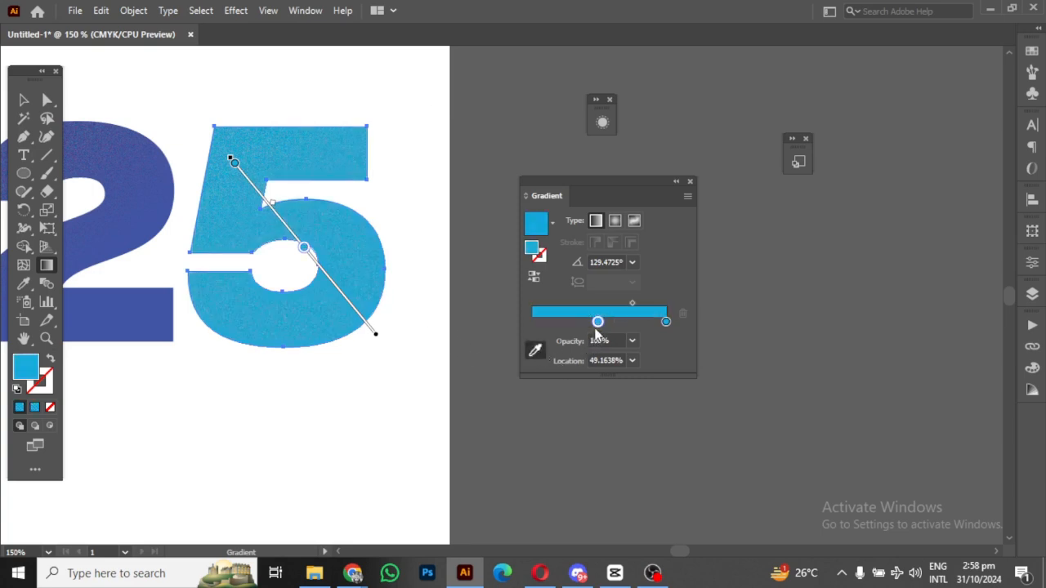
{"action": "left_click", "coordinate": [632, 340]}
{"action": "left_click", "coordinate": [641, 359]}
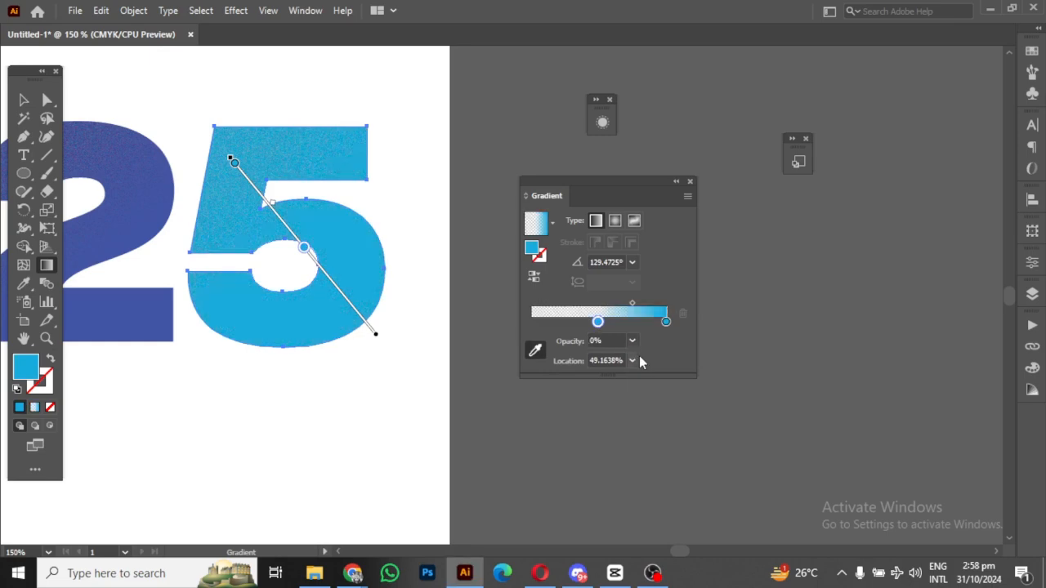
{"action": "left_click", "coordinate": [18, 103]}
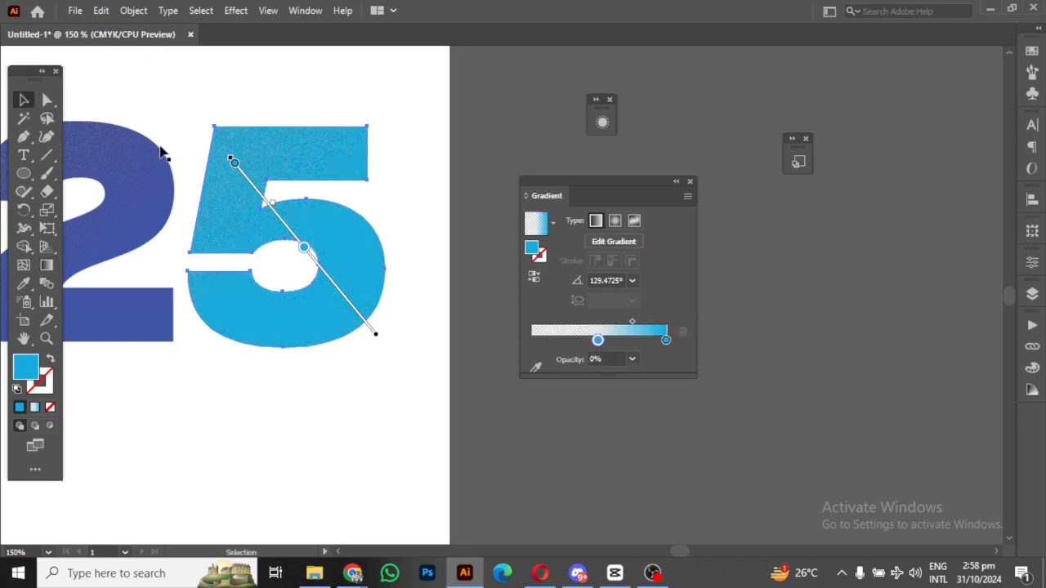
Step: Collapse the Gradient panel and move it clear of the artboard so the whole 2025 text is unobstructed
{"action": "key", "text": "space"}
{"action": "left_click_drag", "start_coordinate": [264, 157], "coordinate": [525, 156]}
{"action": "left_click_drag", "start_coordinate": [248, 185], "coordinate": [395, 209]}
{"action": "left_click", "coordinate": [676, 183]}
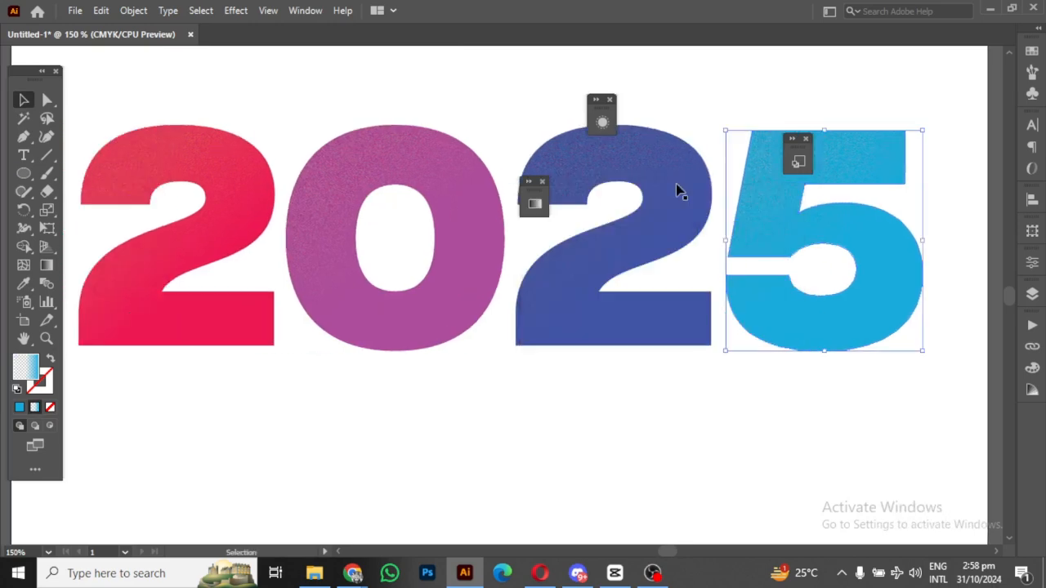
{"action": "key", "text": "a"}
{"action": "key", "text": "ctrl+minus"}
{"action": "key", "text": "ctrl+minus"}
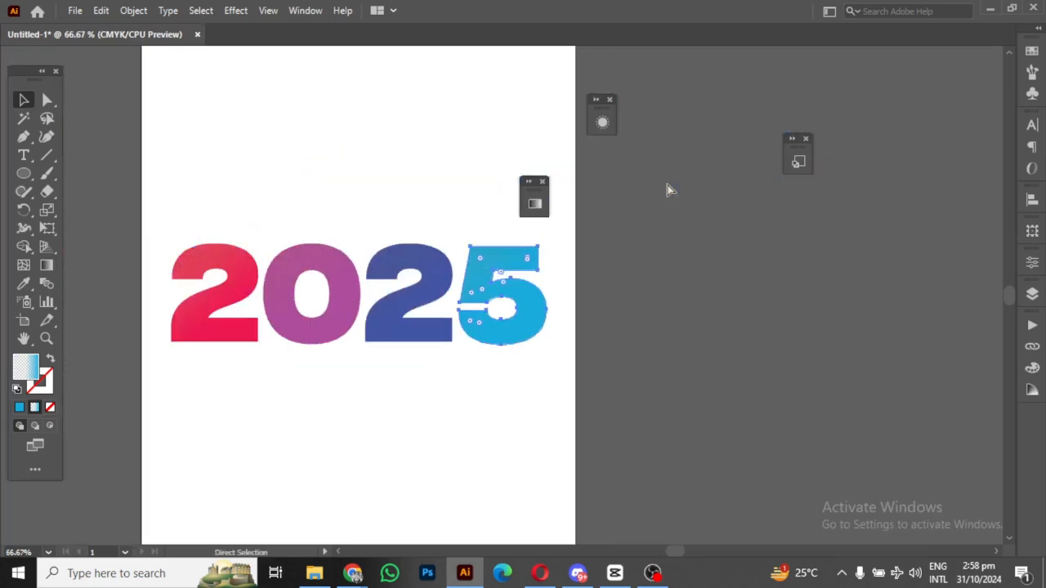
{"action": "key", "text": "space"}
{"action": "left_click_drag", "start_coordinate": [472, 419], "coordinate": [481, 420]}
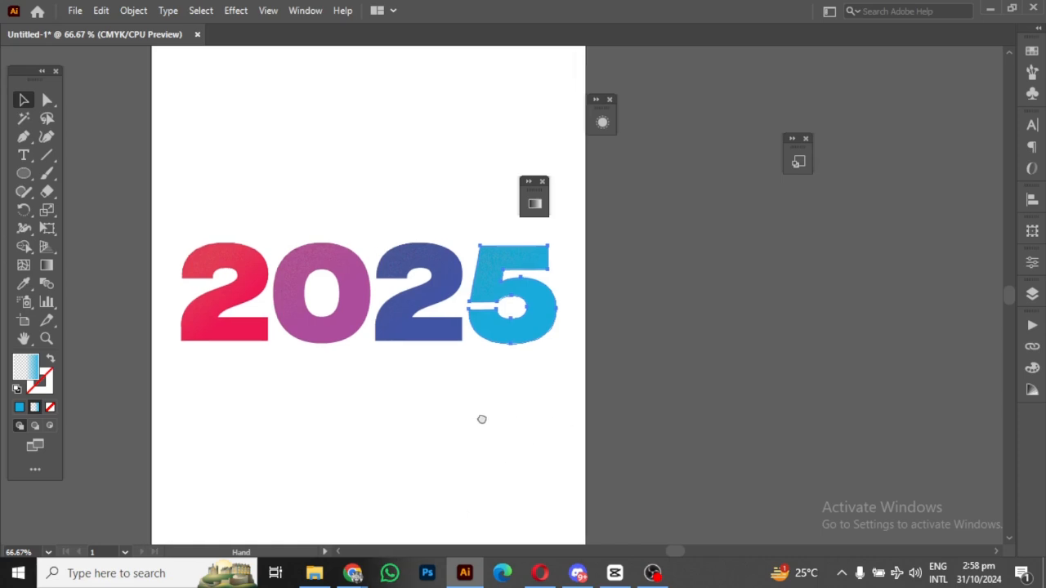
{"action": "left_click_drag", "start_coordinate": [527, 191], "coordinate": [769, 288]}
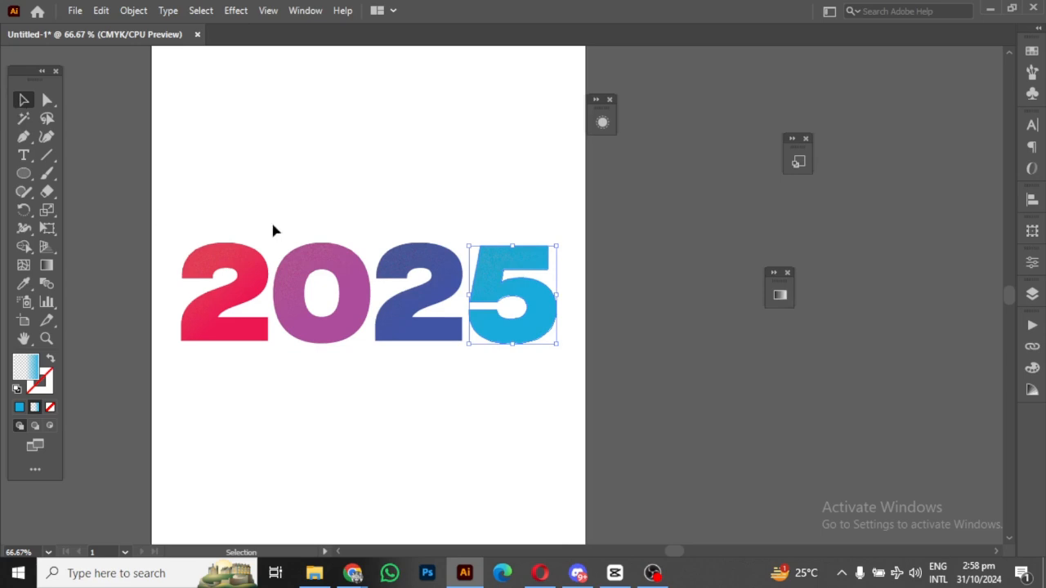
Step: Ungroup all four digits of the 2025 text and clear the selection
{"action": "left_click_drag", "start_coordinate": [168, 211], "coordinate": [273, 369]}
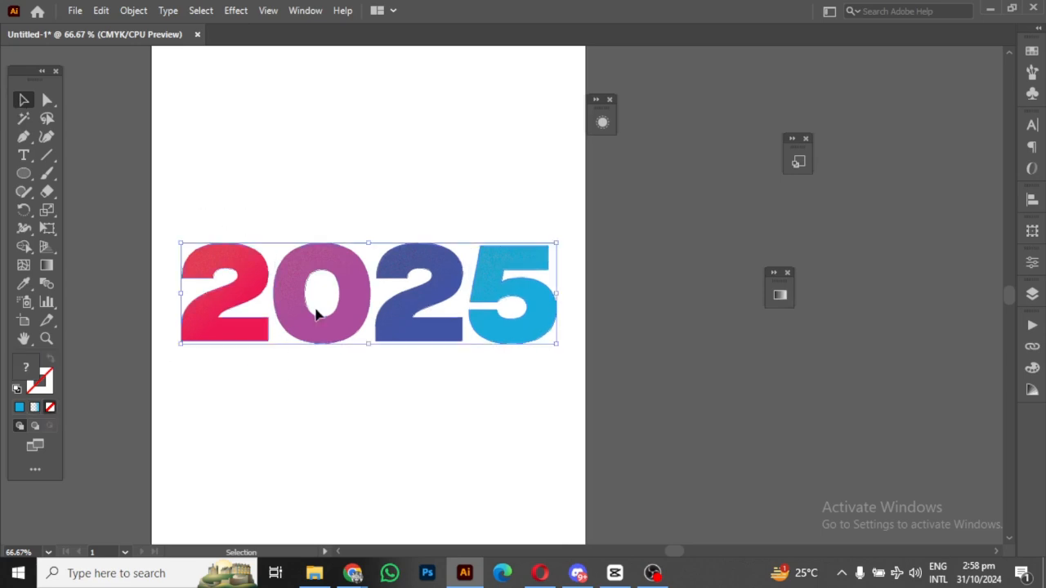
{"action": "key", "text": "a"}
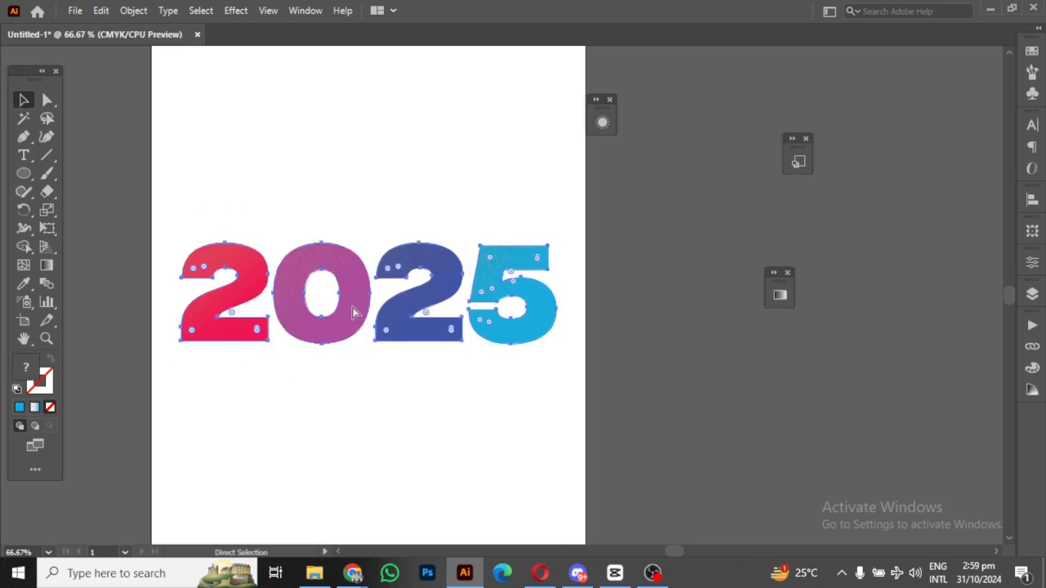
{"action": "key", "text": "v"}
{"action": "right_click", "coordinate": [353, 311]}
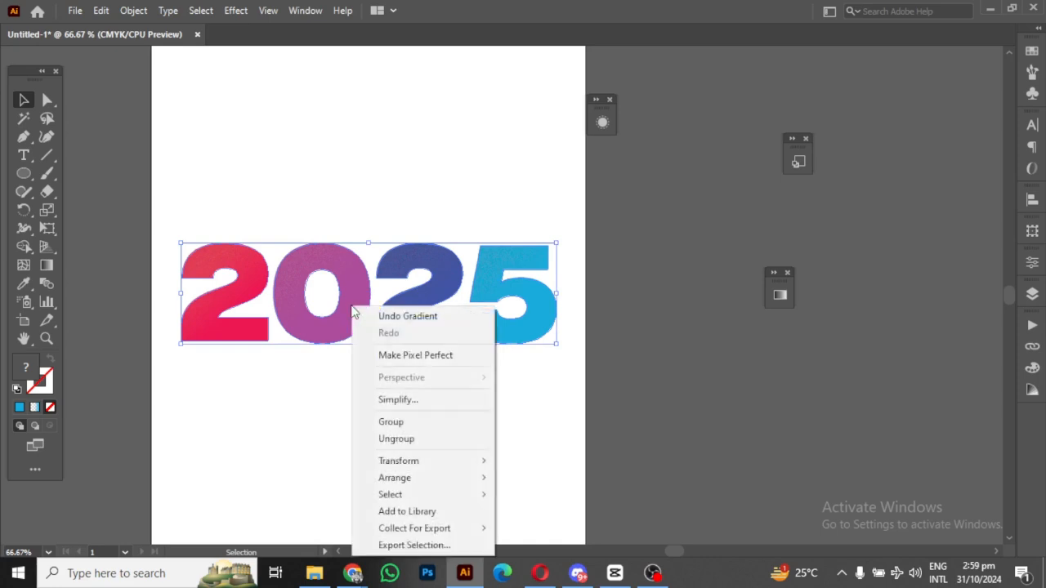
{"action": "left_click", "coordinate": [401, 439]}
{"action": "left_click", "coordinate": [305, 409]}
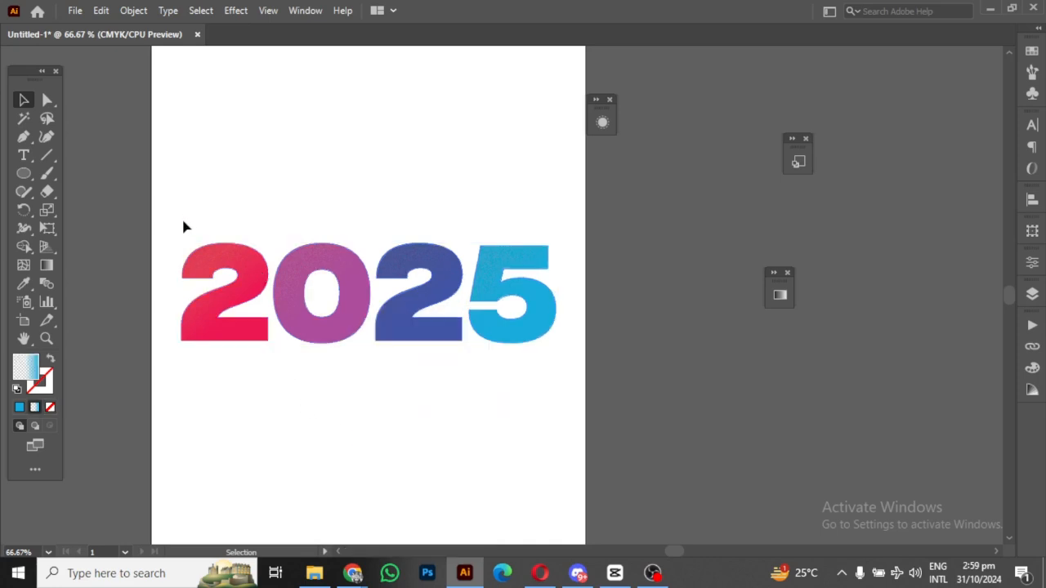
Step: Group the stacked shapes of each digit separately, making one group each for the first 2, the 0, the second 2 and the 5
{"action": "left_click_drag", "start_coordinate": [250, 372], "coordinate": [252, 372]}
{"action": "key", "text": "ctrl+g"}
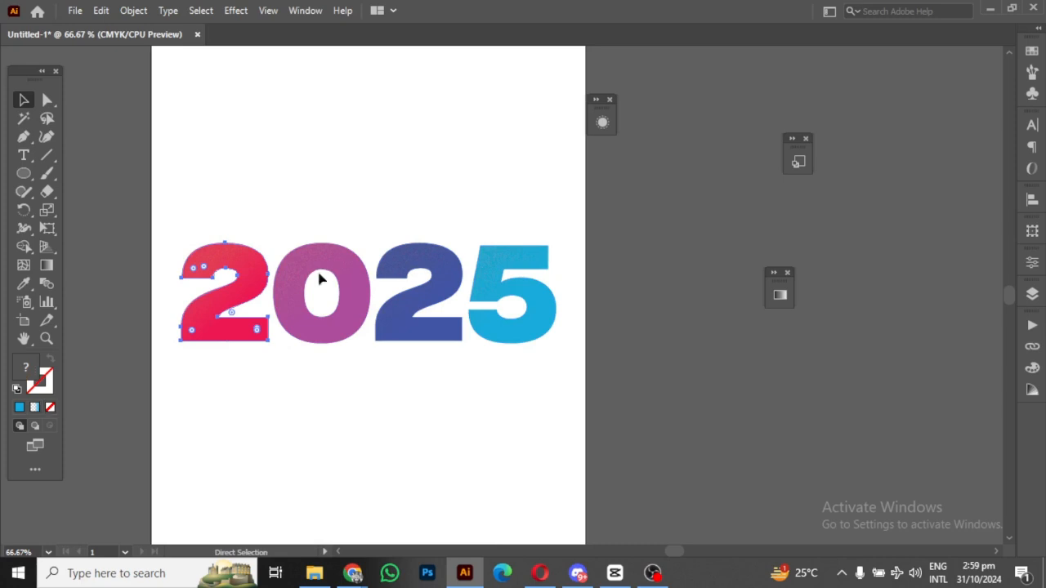
{"action": "left_click_drag", "start_coordinate": [303, 197], "coordinate": [331, 377]}
{"action": "key", "text": "ctrl+g"}
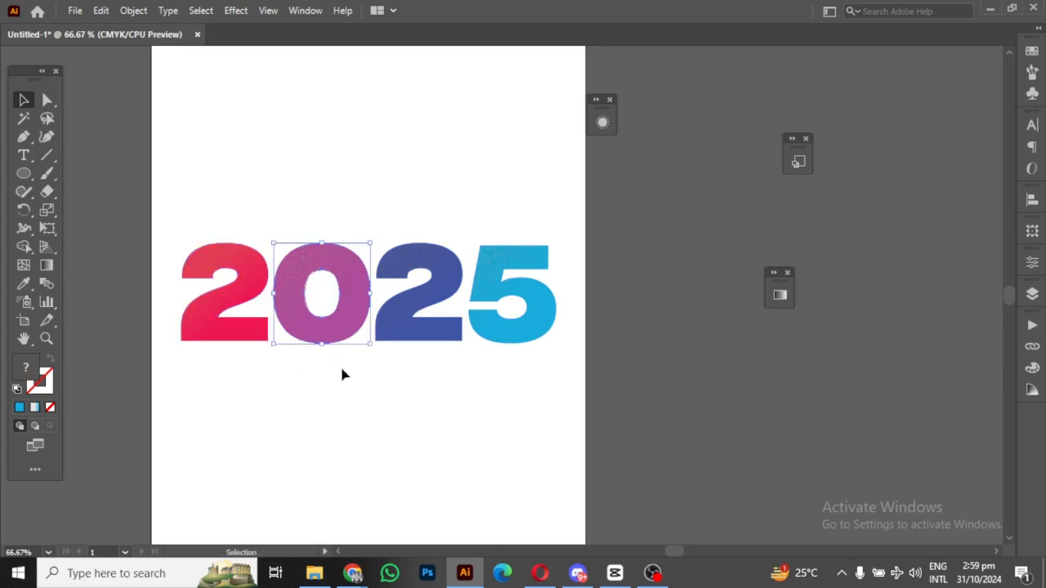
{"action": "left_click_drag", "start_coordinate": [400, 213], "coordinate": [449, 404]}
{"action": "key", "text": "ctrl+g"}
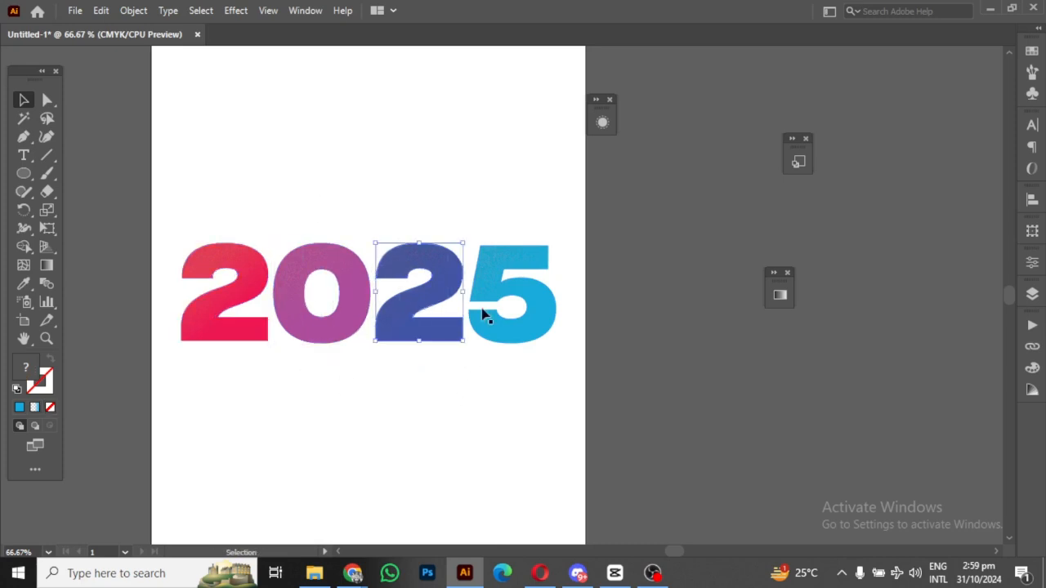
{"action": "left_click_drag", "start_coordinate": [518, 368], "coordinate": [524, 411]}
{"action": "key", "text": "ctrl+g"}
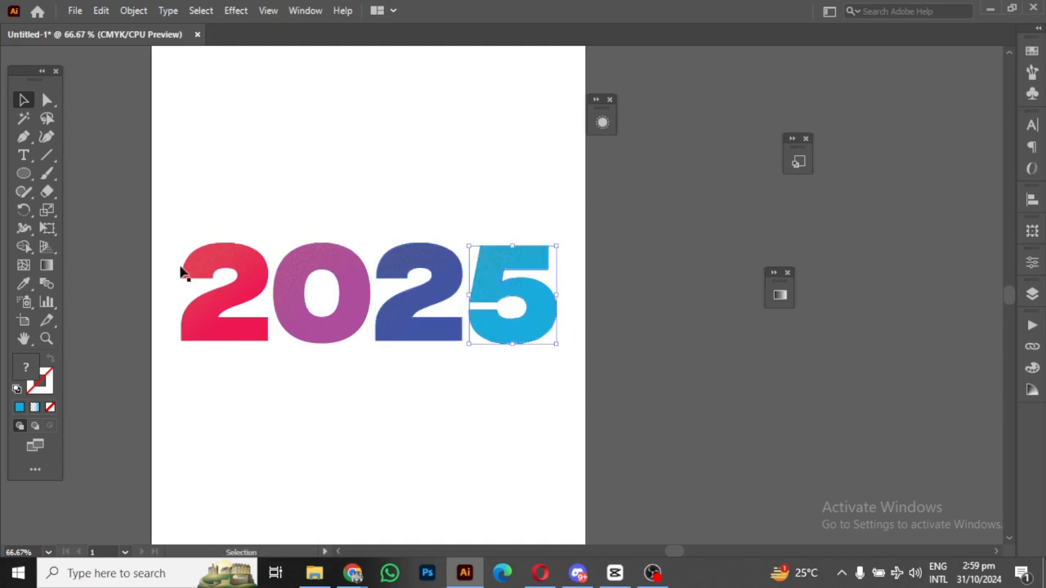
Step: Place the first 2 and the 0 directly above the 25, and centre the two-row stack on the artboard
{"action": "left_click_drag", "start_coordinate": [199, 224], "coordinate": [337, 368]}
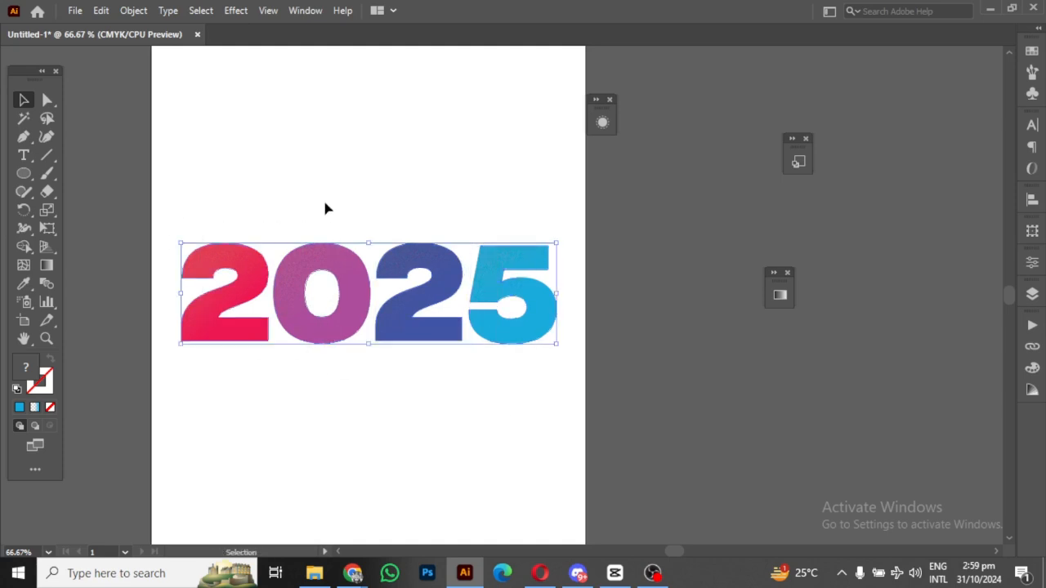
{"action": "left_click_drag", "start_coordinate": [222, 225], "coordinate": [335, 380]}
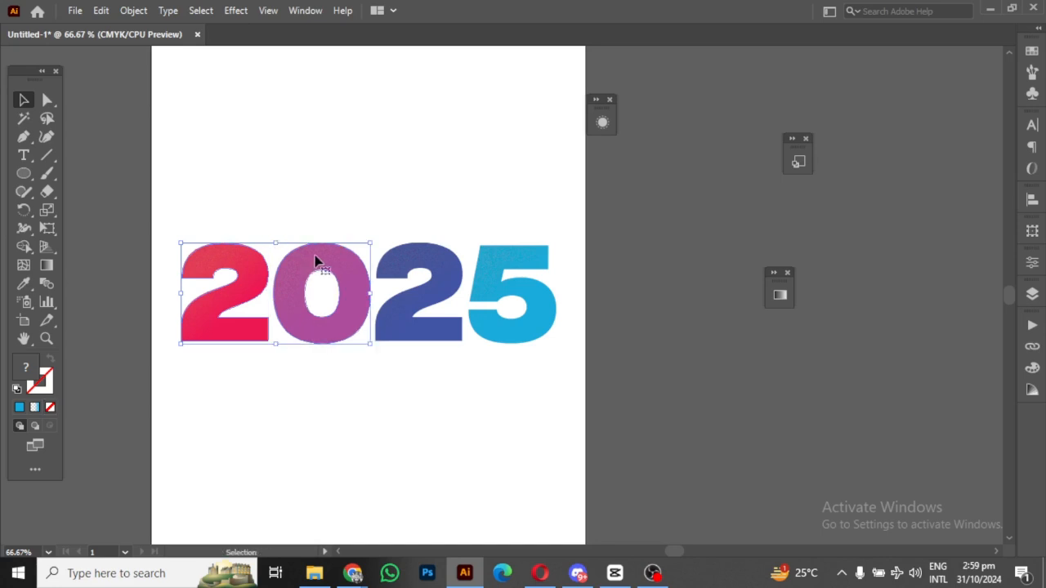
{"action": "left_click_drag", "start_coordinate": [316, 262], "coordinate": [509, 150]}
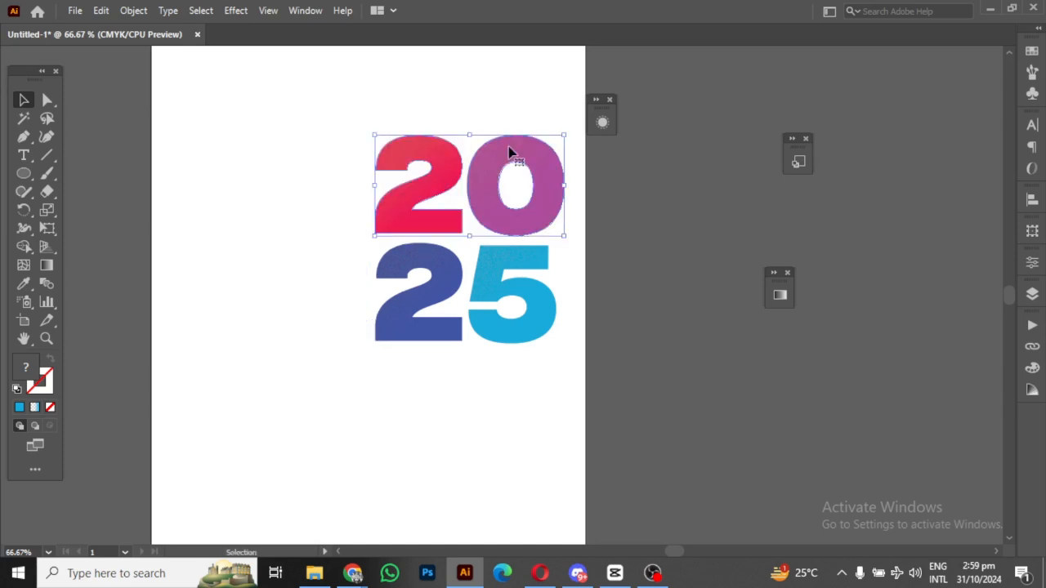
{"action": "left_click_drag", "start_coordinate": [361, 94], "coordinate": [582, 432]}
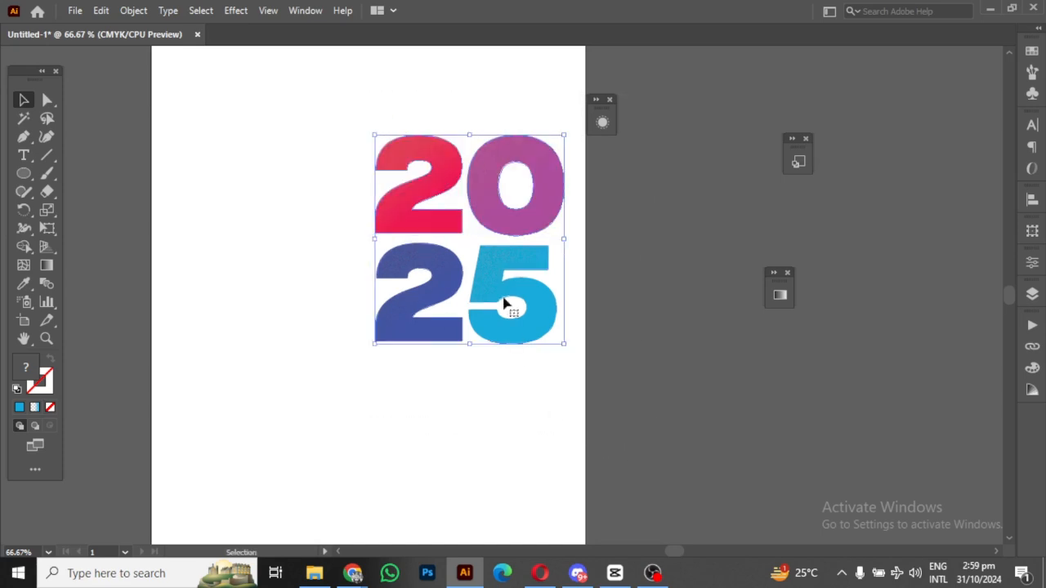
{"action": "left_click_drag", "start_coordinate": [509, 224], "coordinate": [408, 280]}
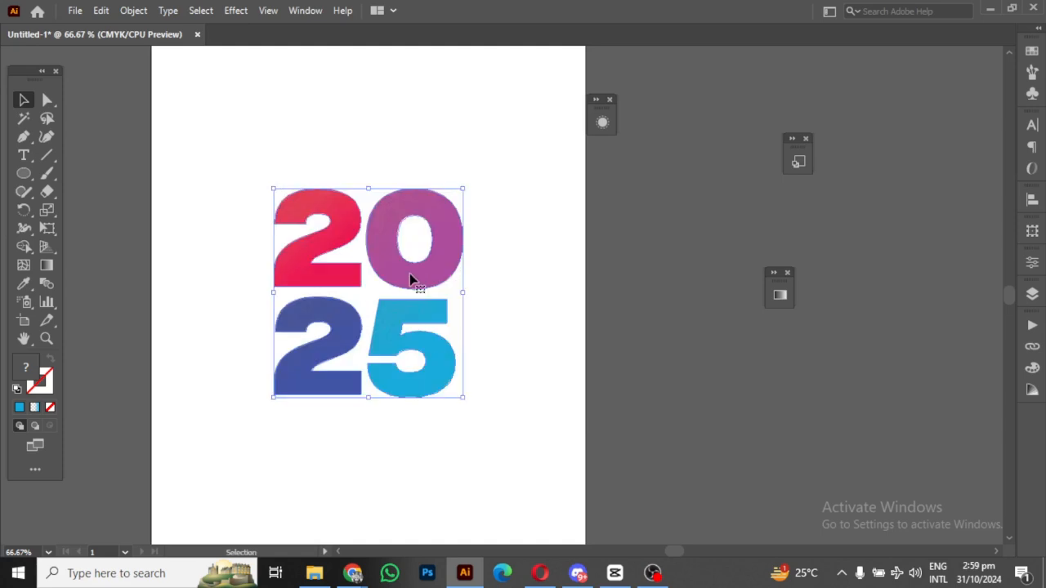
Step: Enlarge the stacked 2025 proportionally from its centre to span most of the artboard's width, and move the collapsed Appearance panel clear of it
{"action": "key", "text": "ctrl+minus"}
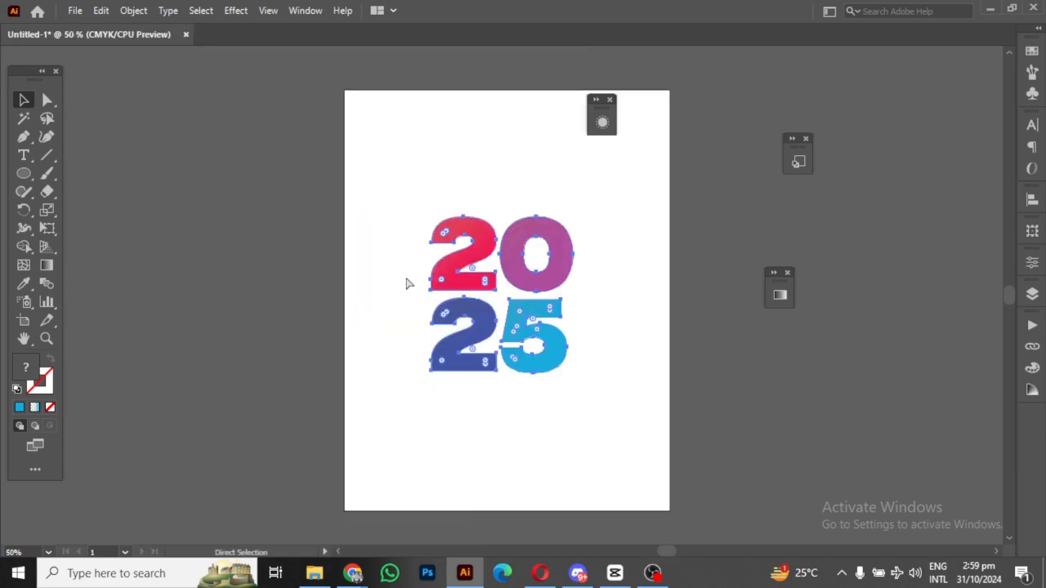
{"action": "left_click_drag", "start_coordinate": [406, 279], "coordinate": [279, 272]}
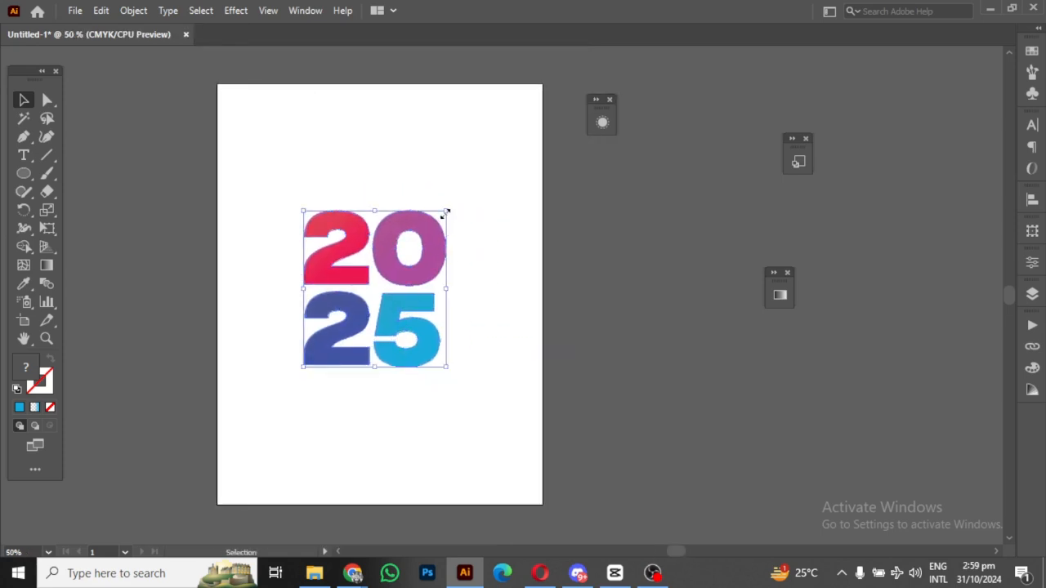
{"action": "left_click_drag", "start_coordinate": [446, 210], "coordinate": [352, 182]}
{"action": "key", "text": "ctrl+shift+b"}
{"action": "key", "text": "ctrl+plus"}
{"action": "key", "text": "ctrl+shift+b"}
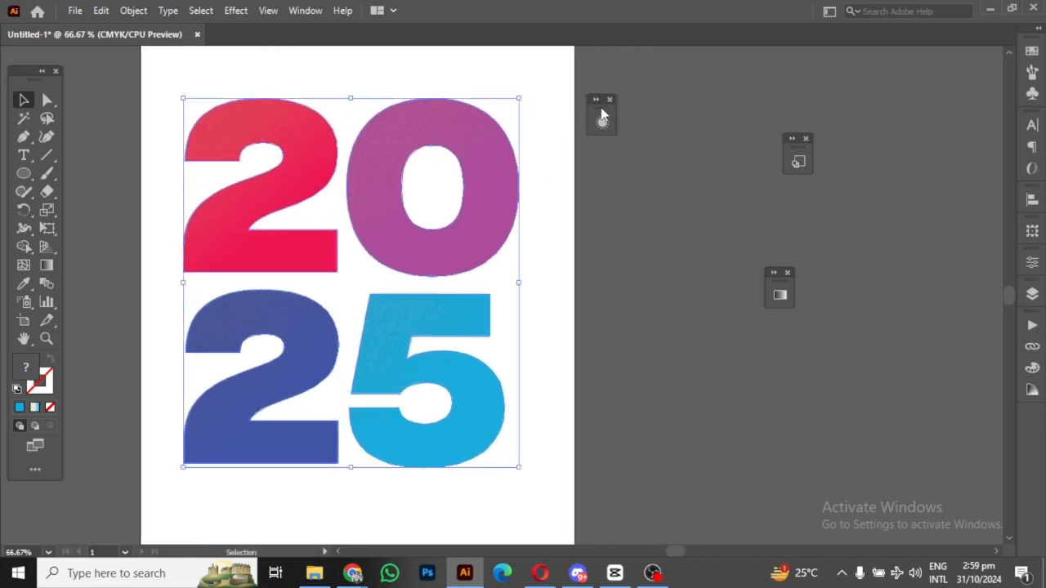
{"action": "left_click_drag", "start_coordinate": [612, 119], "coordinate": [873, 217]}
{"action": "left_click_drag", "start_coordinate": [482, 262], "coordinate": [536, 275]}
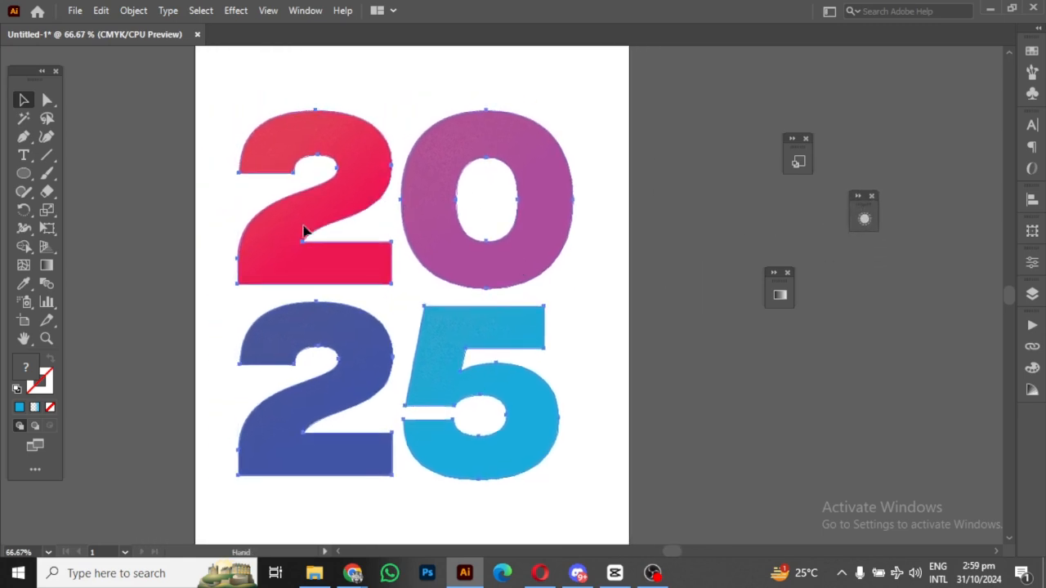
Step: Enlarge the 5 proportionally from its centre and move it up so it overlaps the other three digits
{"action": "left_click", "coordinate": [47, 100]}
{"action": "left_click", "coordinate": [624, 300]}
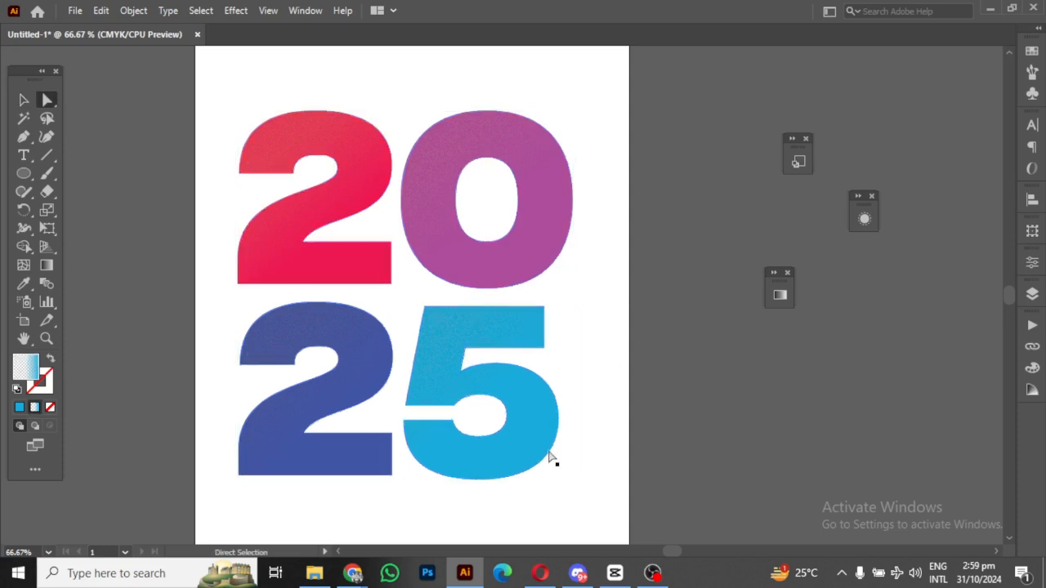
{"action": "left_click_drag", "start_coordinate": [614, 508], "coordinate": [409, 302]}
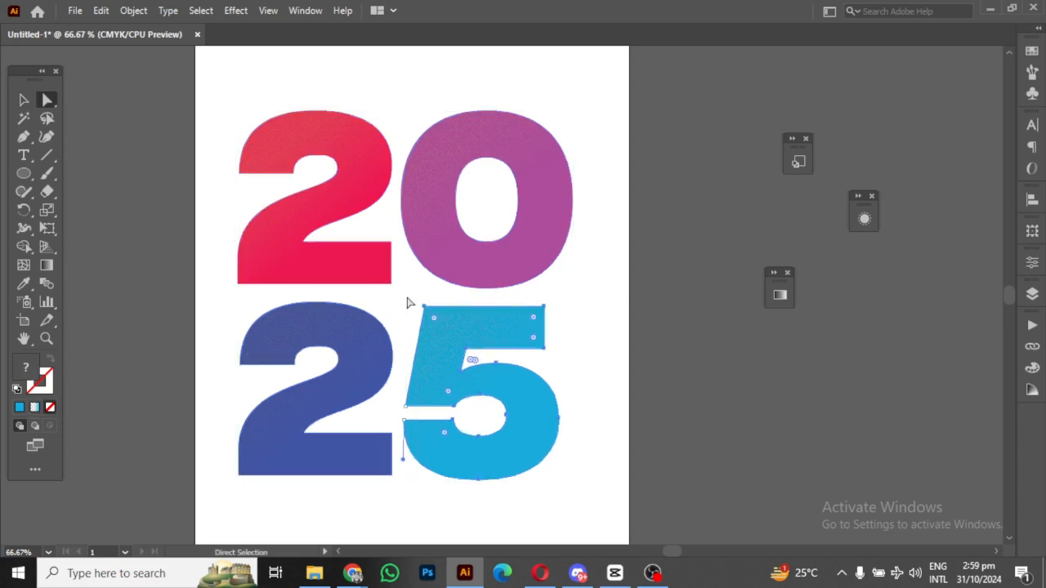
{"action": "key", "text": "v"}
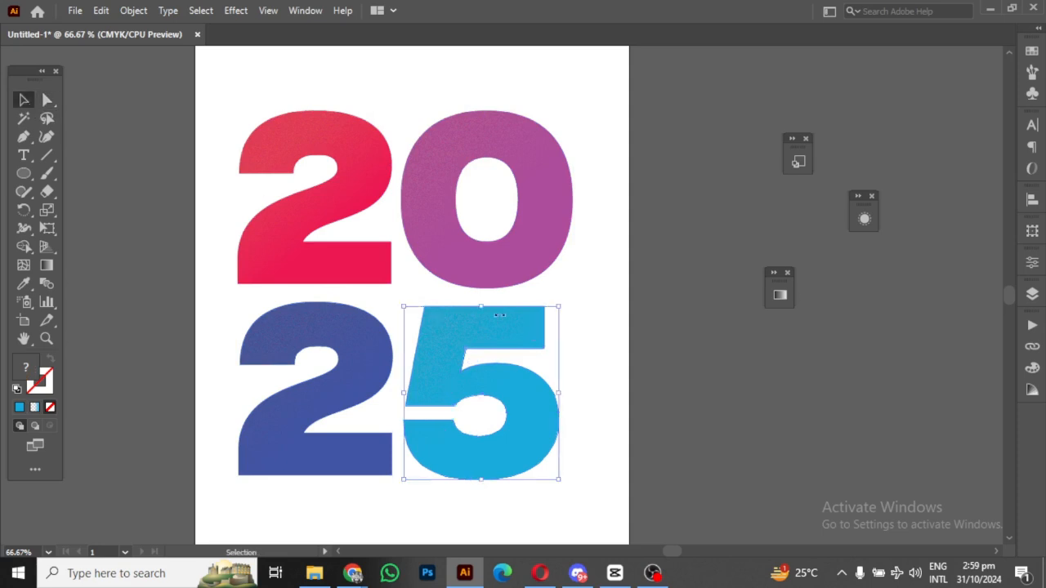
{"action": "left_click", "coordinate": [570, 324]}
{"action": "left_click", "coordinate": [515, 325]}
{"action": "left_click_drag", "start_coordinate": [559, 308], "coordinate": [613, 250]}
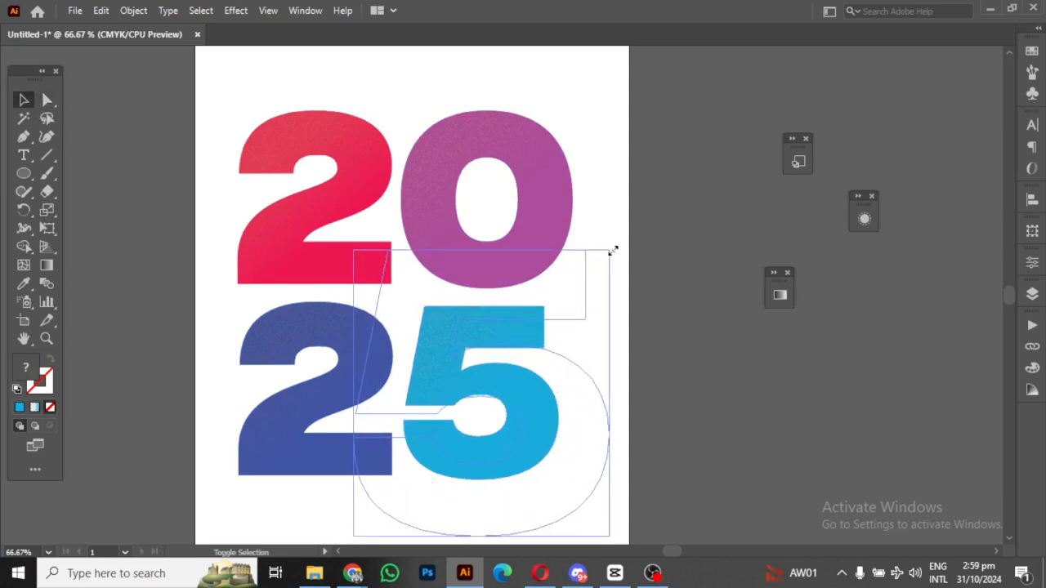
{"action": "left_click_drag", "start_coordinate": [575, 292], "coordinate": [559, 266]}
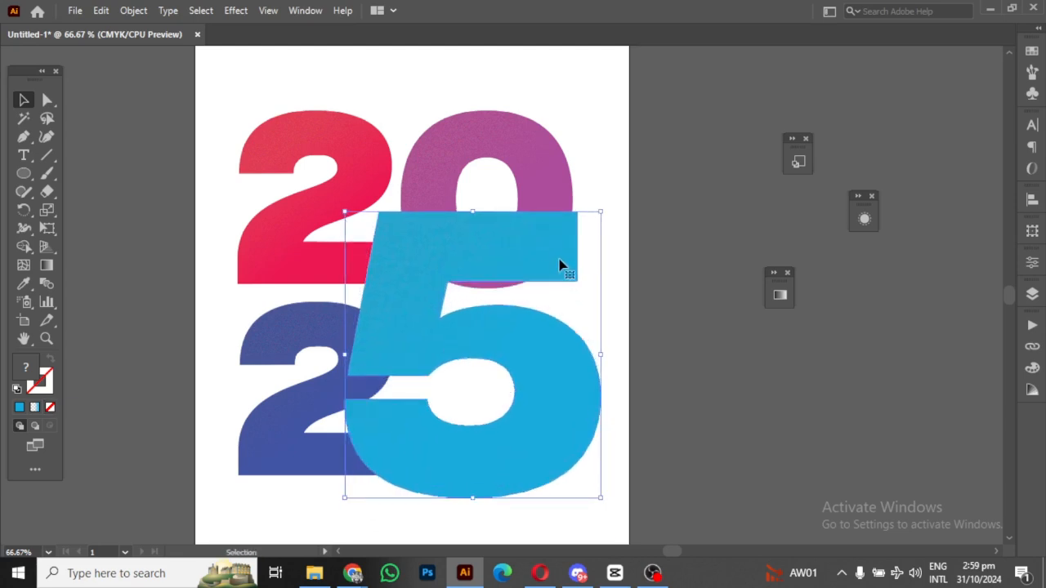
Step: Shrink the 5 slightly from its centre and move it so its bottom edge aligns with the base of the lower 2
{"action": "left_click_drag", "start_coordinate": [602, 211], "coordinate": [581, 238]}
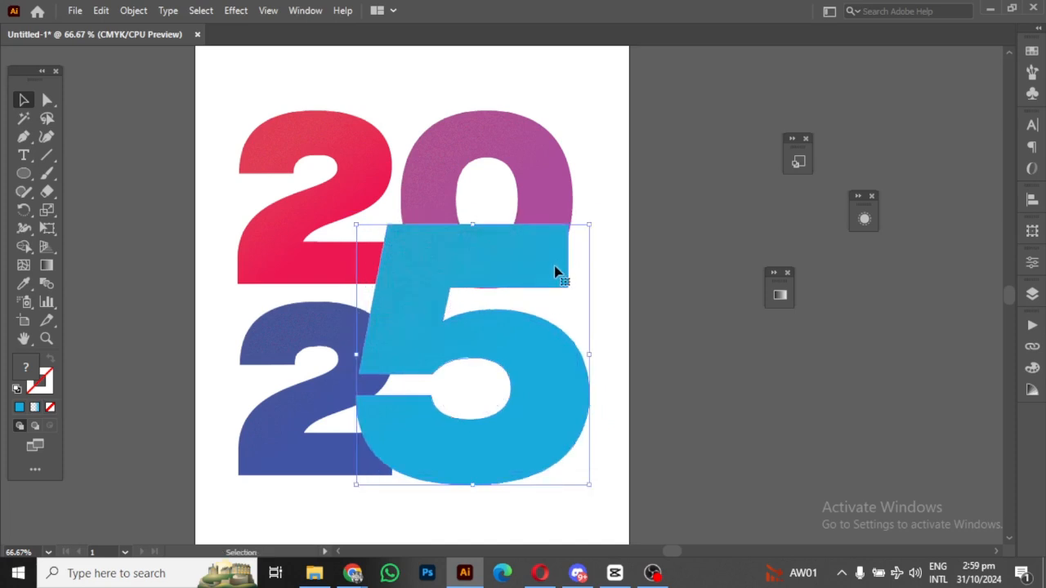
{"action": "left_click_drag", "start_coordinate": [554, 271], "coordinate": [559, 273]}
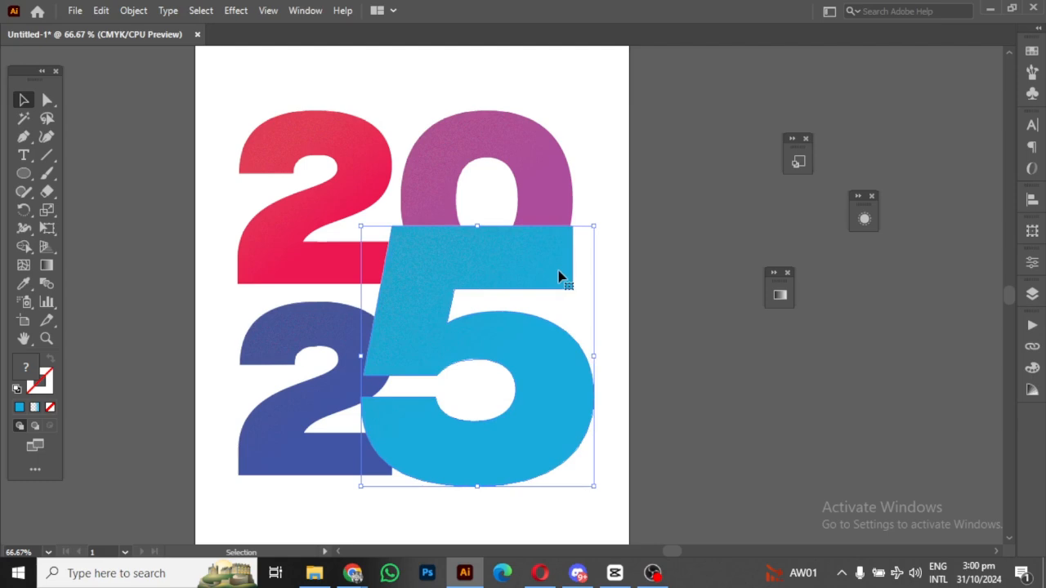
{"action": "key", "text": "Up"}
{"action": "key", "text": "Up"}
{"action": "key", "text": "Up"}
{"action": "key", "text": "Up"}
{"action": "key", "text": "Up"}
{"action": "key", "text": "Up"}
{"action": "key", "text": "Up"}
{"action": "key", "text": "Up"}
{"action": "key", "text": "Up"}
{"action": "key", "text": "Up"}
{"action": "key", "text": "Up"}
{"action": "key", "text": "Up"}
{"action": "key", "text": "Up"}
{"action": "key", "text": "Up"}
{"action": "key", "text": "Up"}
{"action": "key", "text": "Up"}
{"action": "key", "text": "Up"}
{"action": "key", "text": "Up"}
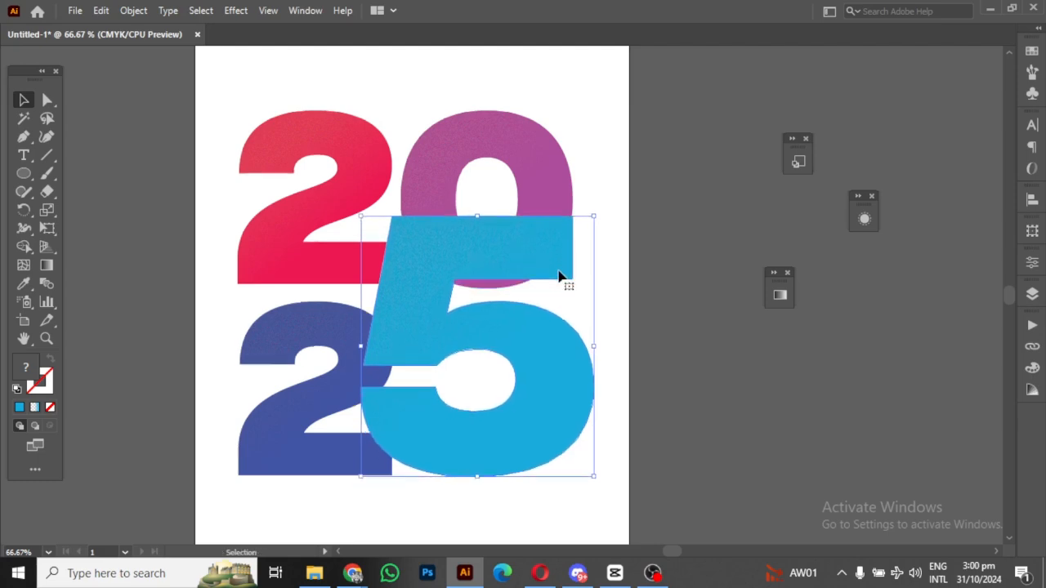
{"action": "key", "text": "Up"}
{"action": "key", "text": "Up"}
{"action": "key", "text": "Up"}
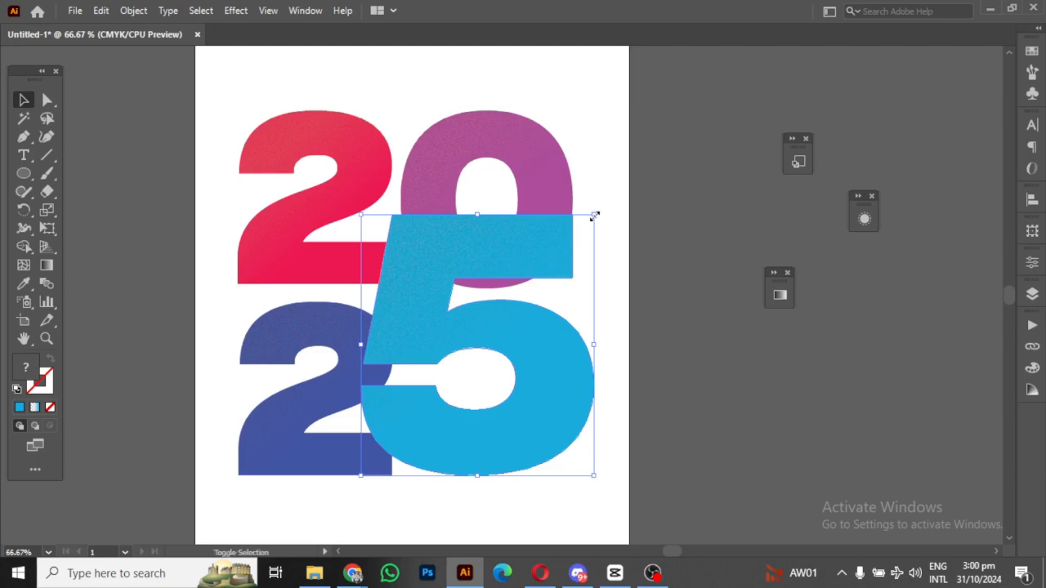
Step: Scale the 5 down proportionally from its lower-left corner until its right edge lines up with the right edge of the 0
{"action": "left_click_drag", "start_coordinate": [594, 215], "coordinate": [579, 240]}
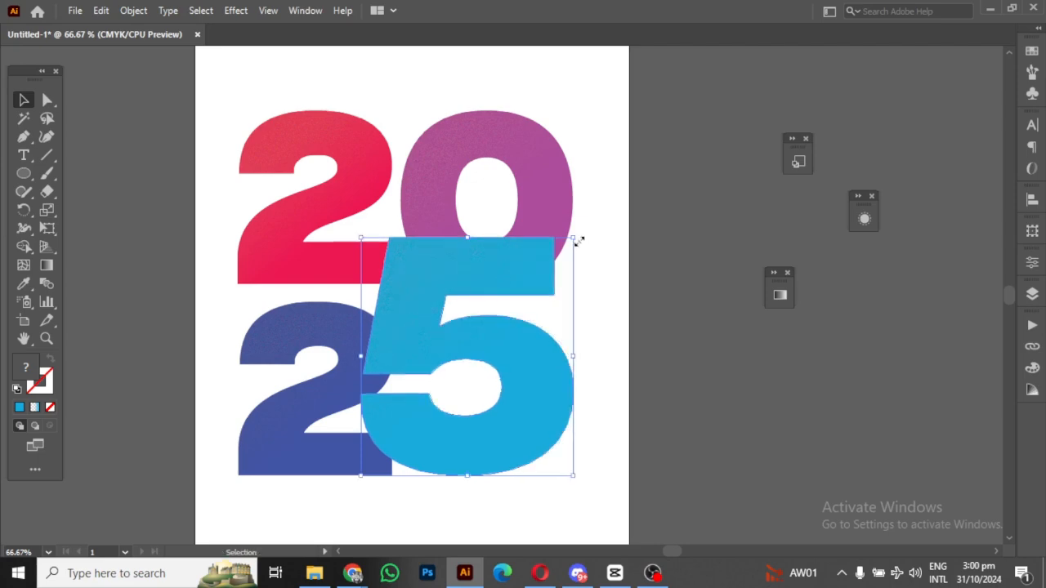
{"action": "left_click_drag", "start_coordinate": [539, 355], "coordinate": [548, 322]}
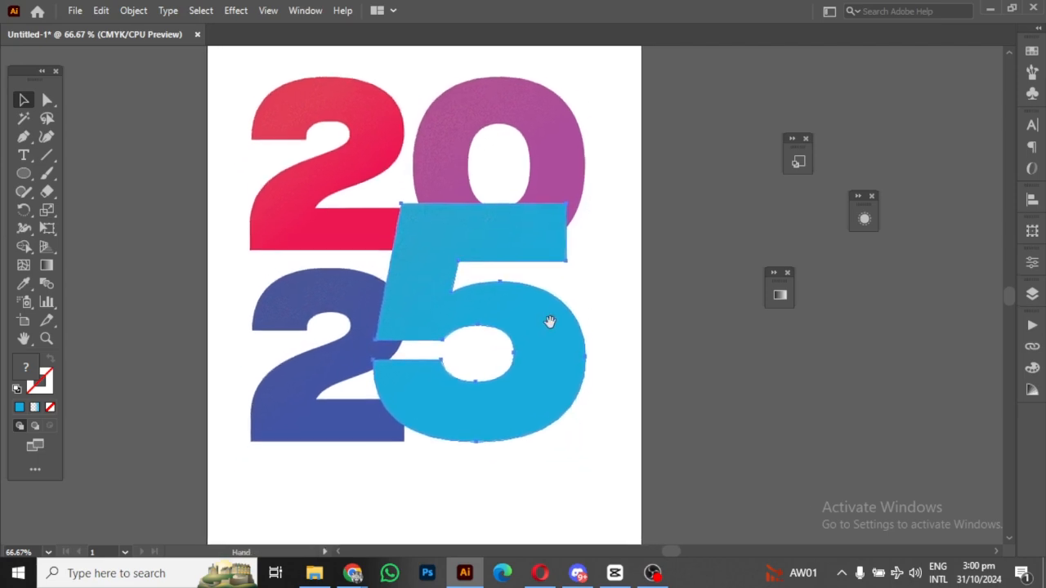
{"action": "left_click", "coordinate": [307, 192]}
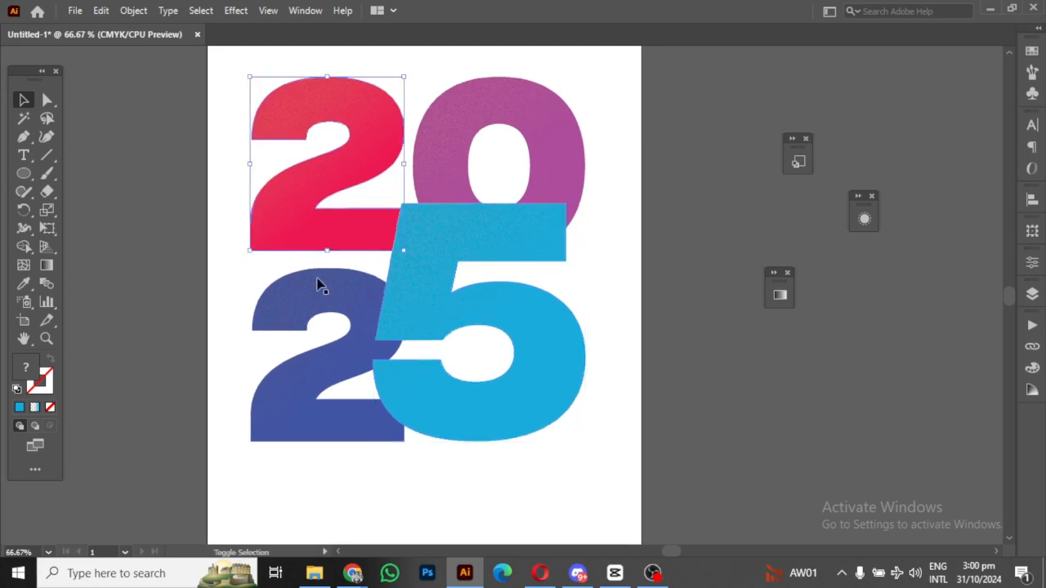
{"action": "left_click", "coordinate": [331, 286], "text": "shift"}
{"action": "left_click", "coordinate": [624, 213]}
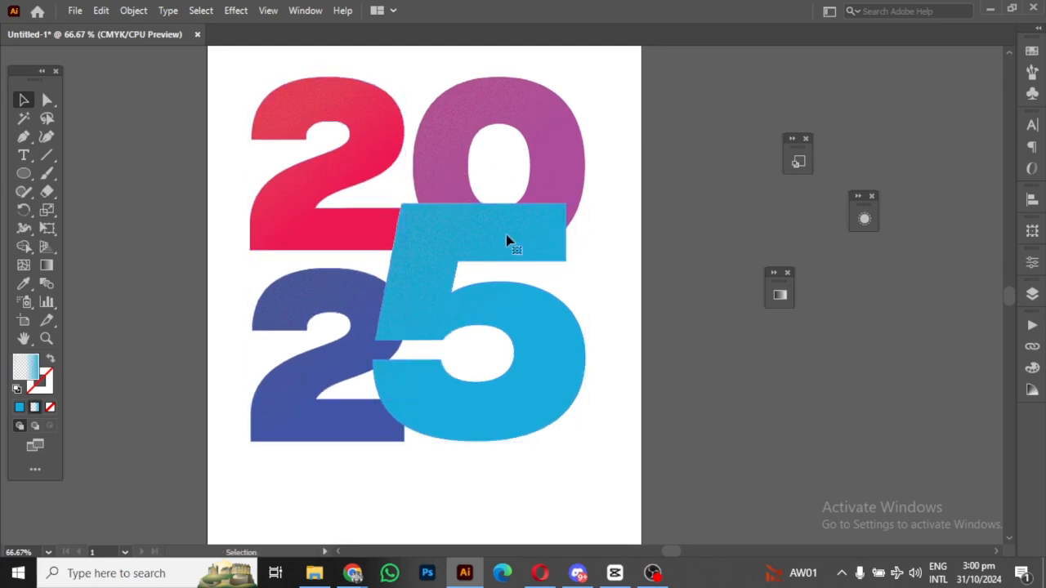
Step: Create an offset path of 10 pt around the 5, with miter joins and a miter limit of 4
{"action": "left_click", "coordinate": [509, 240]}
{"action": "left_click", "coordinate": [123, 11]}
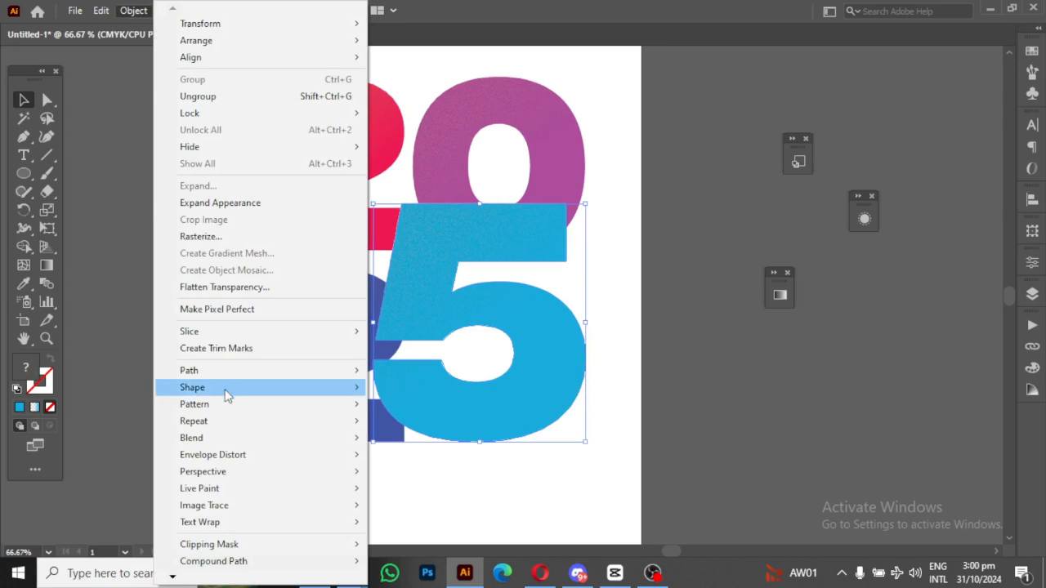
{"action": "mouse_move", "coordinate": [359, 378]}
{"action": "left_click", "coordinate": [421, 425]}
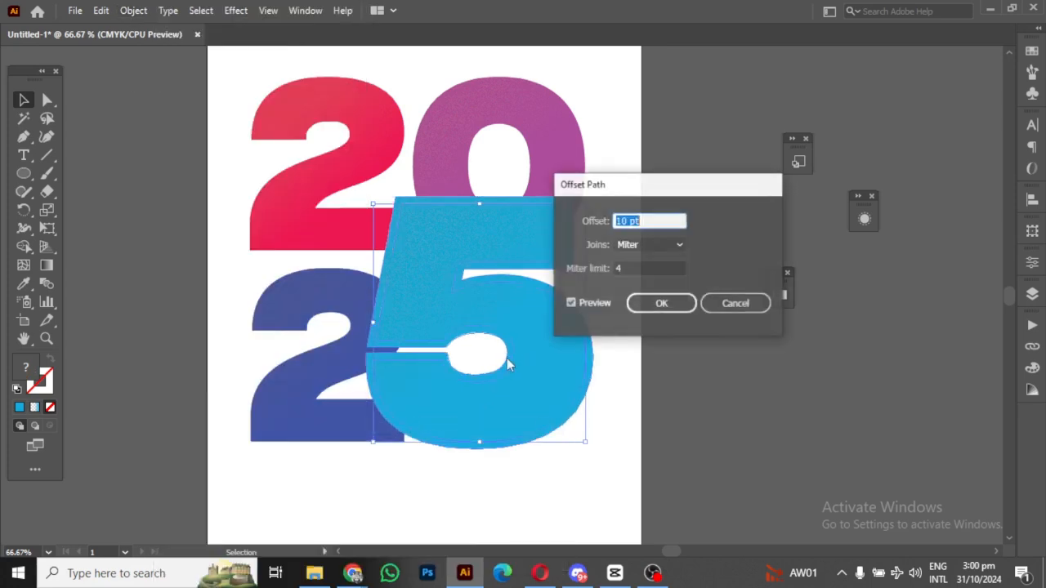
{"action": "left_click", "coordinate": [671, 304]}
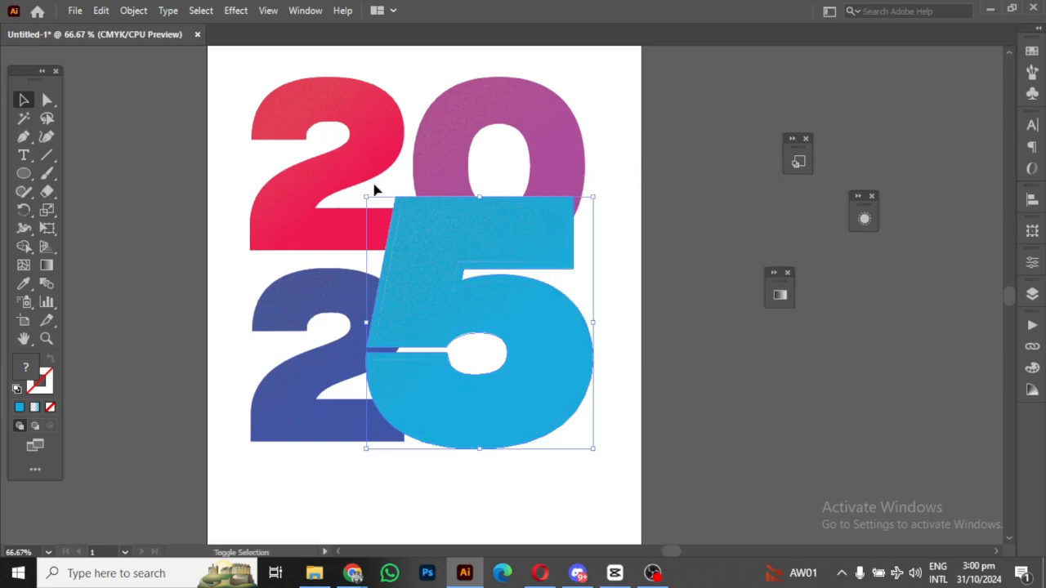
Step: Select all the digits and use Shape Builder to remove the 5's offset shape, including where it overlaps the upper 2 and the 0
{"action": "left_click", "coordinate": [362, 159], "text": "shift"}
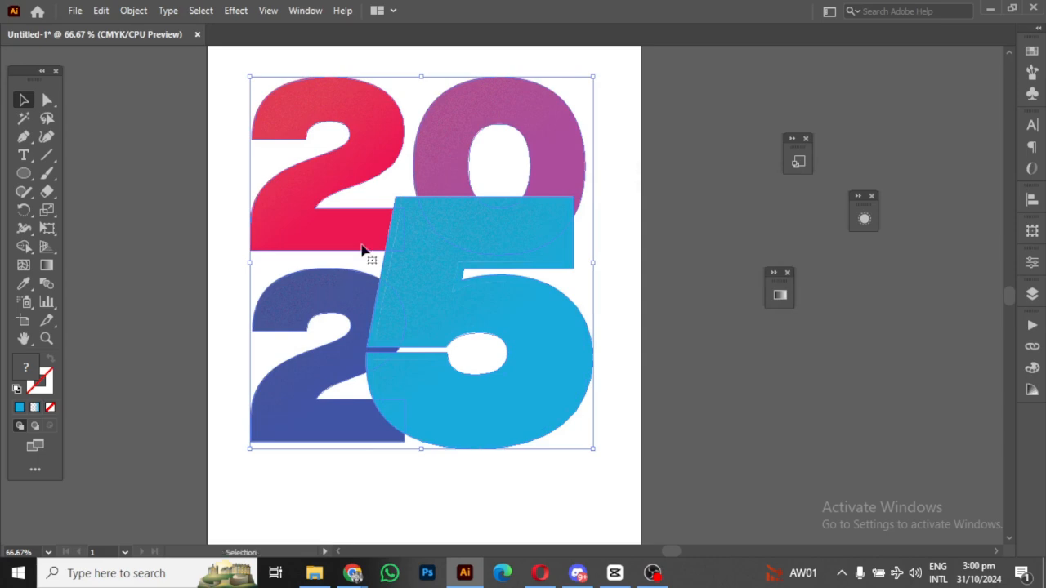
{"action": "key", "text": "ctrl+plus"}
{"action": "key", "text": "ctrl+plus"}
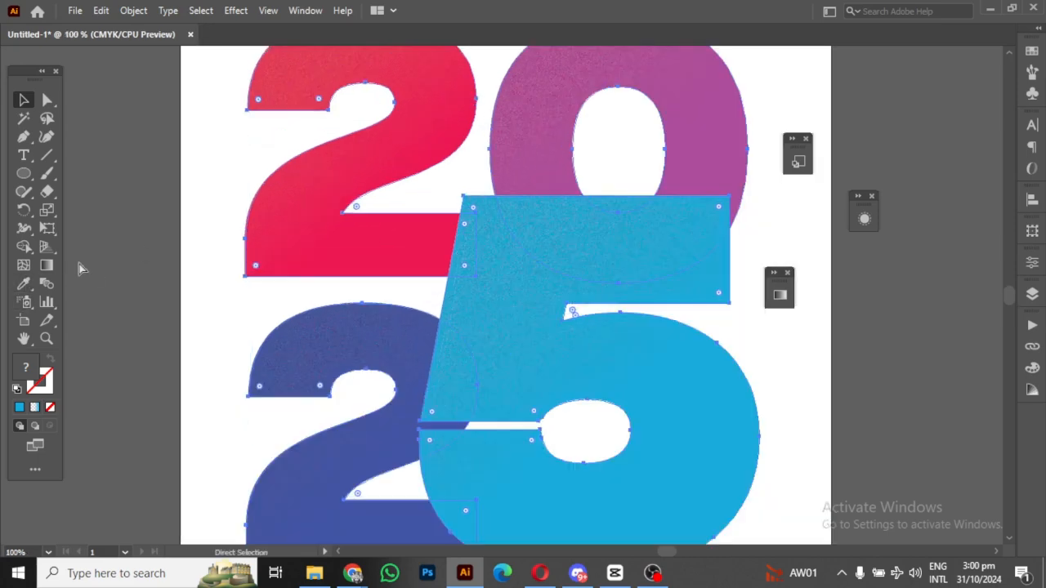
{"action": "scroll", "coordinate": [245, 384], "scroll_direction": "down", "scroll_amount": 2}
{"action": "scroll", "coordinate": [245, 384], "scroll_direction": "right", "scroll_amount": 3}
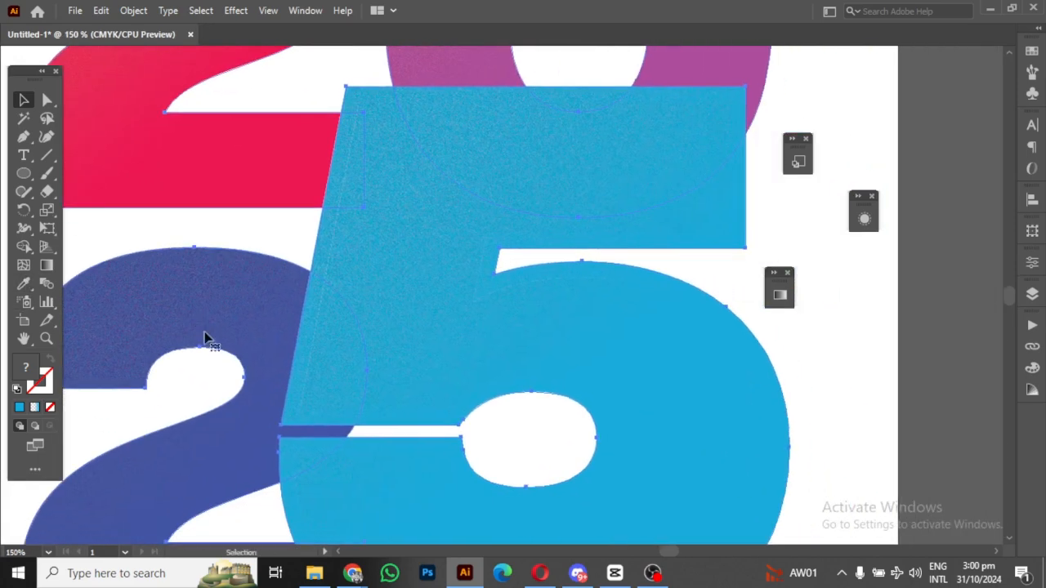
{"action": "left_click", "coordinate": [24, 246]}
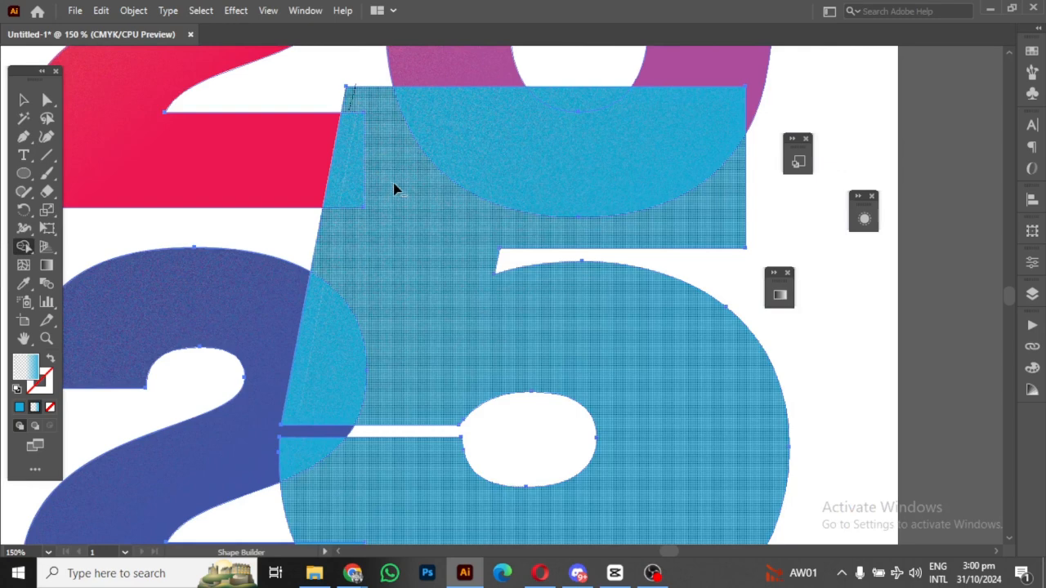
{"action": "left_click_drag", "start_coordinate": [391, 190], "coordinate": [369, 207]}
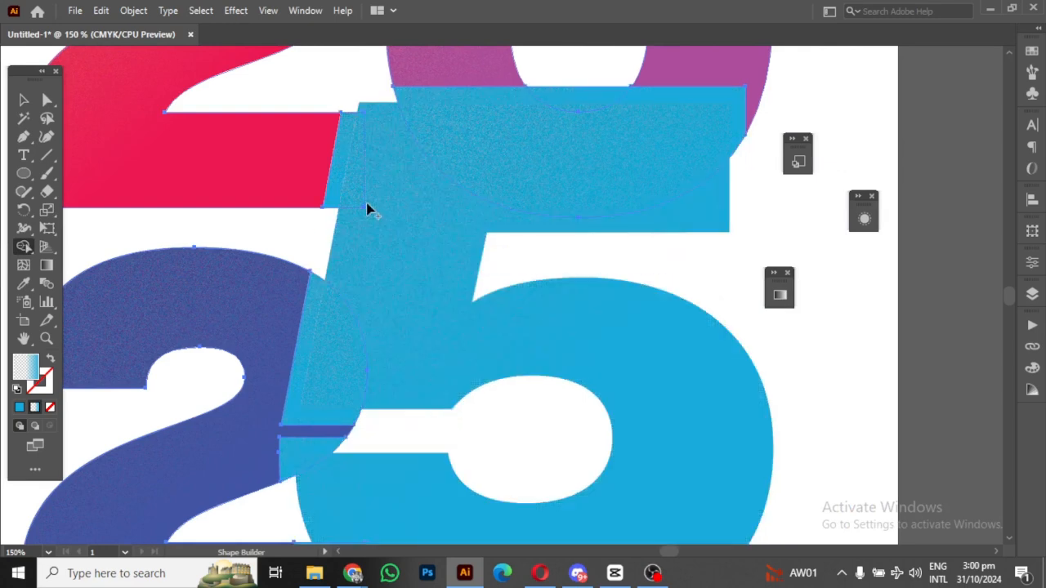
{"action": "mouse_move", "coordinate": [346, 111]}
{"action": "left_mouse_down"}
{"action": "mouse_move", "coordinate": [345, 300]}
{"action": "mouse_move", "coordinate": [378, 245]}
{"action": "left_mouse_up"}
{"action": "mouse_move", "coordinate": [393, 95]}
{"action": "left_mouse_down"}
{"action": "mouse_move", "coordinate": [443, 103]}
{"action": "mouse_move", "coordinate": [448, 133]}
{"action": "mouse_move", "coordinate": [487, 140]}
{"action": "left_mouse_up"}
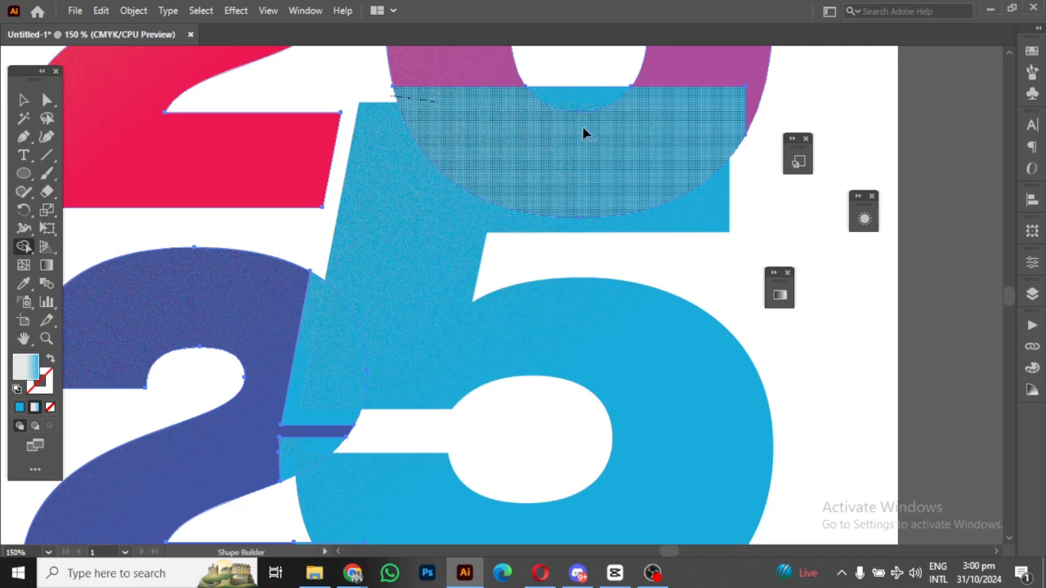
{"action": "mouse_move", "coordinate": [584, 133]}
{"action": "left_mouse_down"}
{"action": "mouse_move", "coordinate": [579, 112]}
{"action": "mouse_move", "coordinate": [607, 95]}
{"action": "mouse_move", "coordinate": [621, 102]}
{"action": "left_mouse_up"}
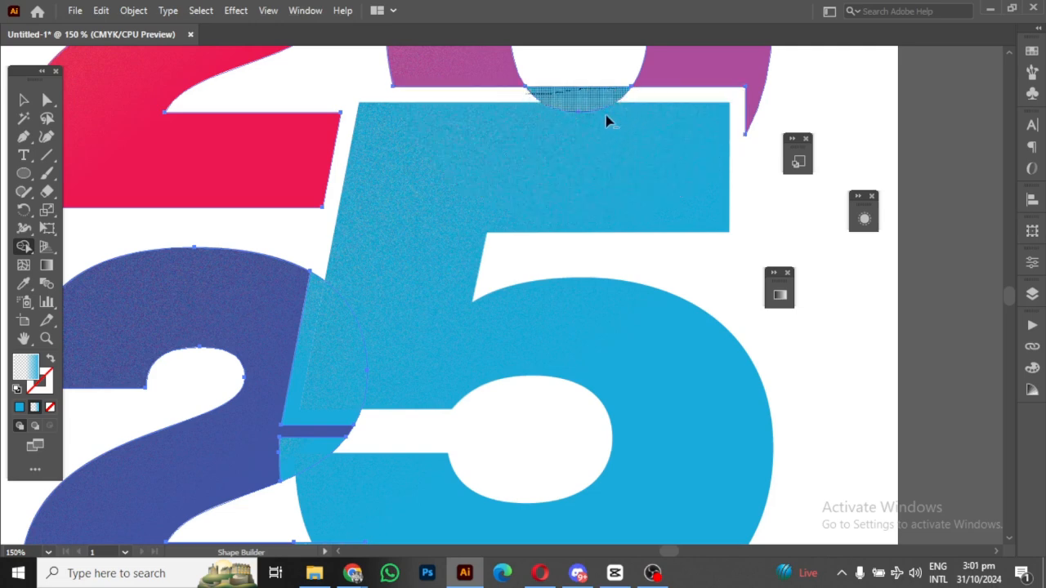
Step: Remove the remaining offset areas overlapping the lower 2 with Shape Builder, leaving a gap around the 5, and deselect the artwork
{"action": "scroll", "coordinate": [588, 128], "scroll_direction": "down", "scroll_amount": 4}
{"action": "scroll", "coordinate": [589, 128], "scroll_direction": "left", "scroll_amount": 2}
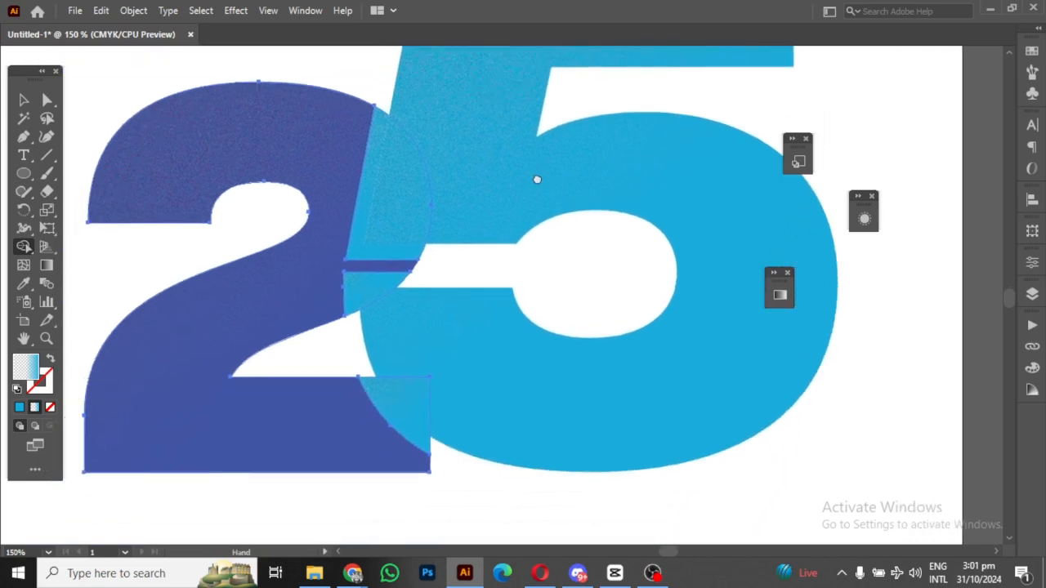
{"action": "left_click_drag", "start_coordinate": [378, 98], "coordinate": [361, 309]}
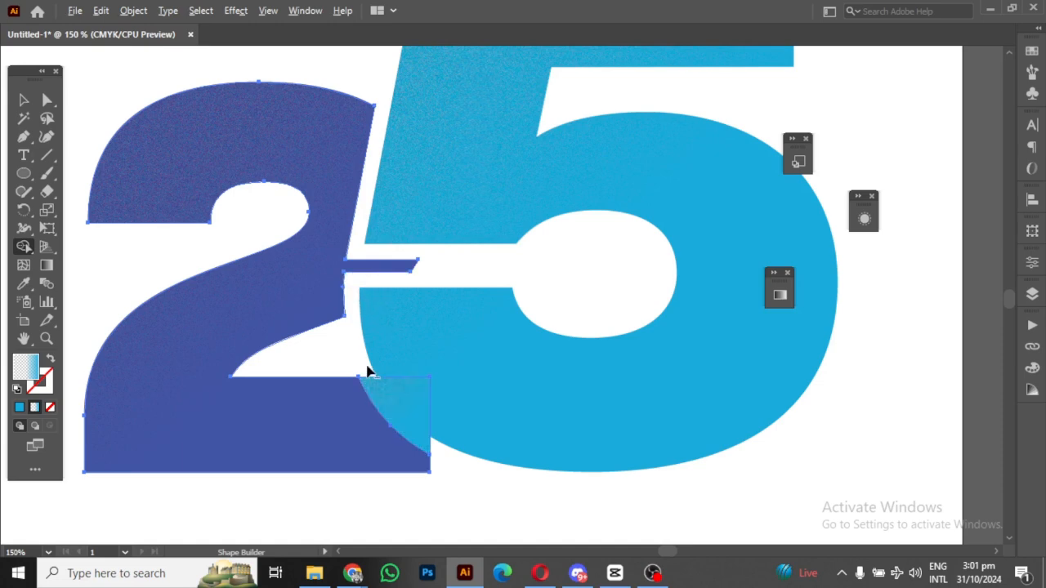
{"action": "left_click_drag", "start_coordinate": [366, 368], "coordinate": [376, 395]}
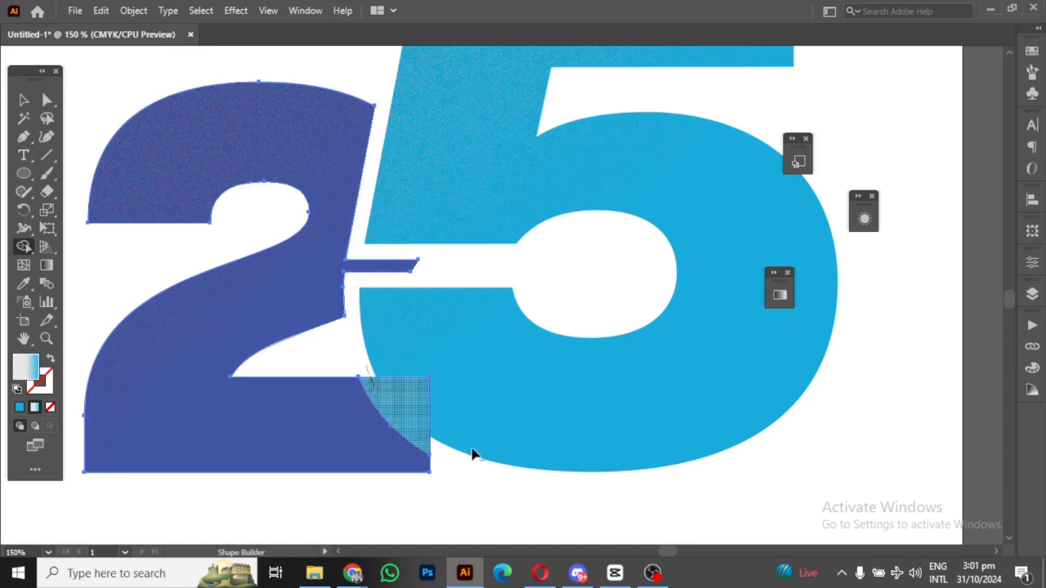
{"action": "left_click_drag", "start_coordinate": [477, 448], "coordinate": [381, 334]}
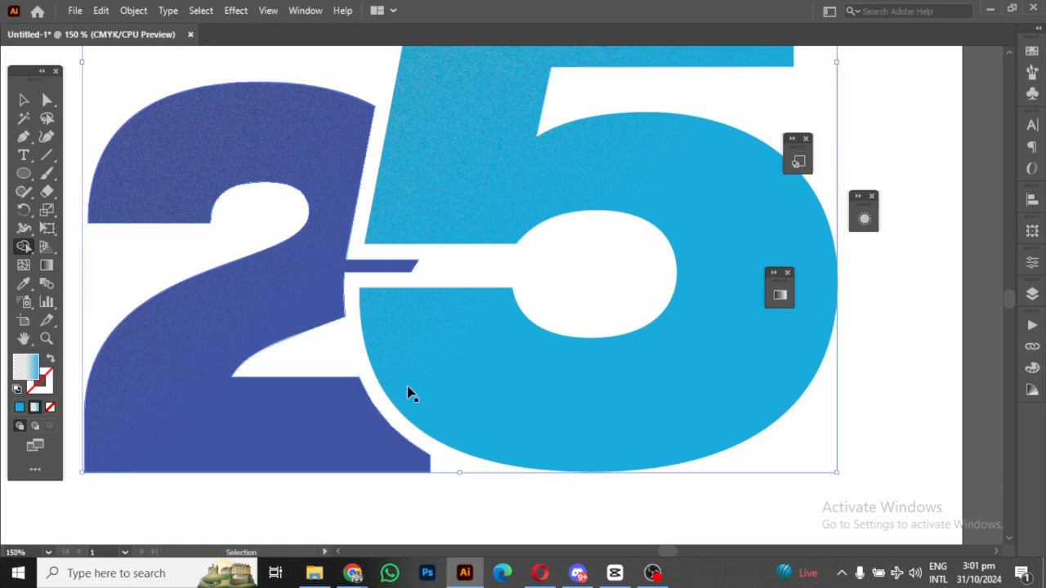
{"action": "key", "text": "ctrl+0"}
{"action": "key", "text": "space"}
{"action": "left_click_drag", "start_coordinate": [392, 238], "coordinate": [343, 230]}
{"action": "left_click", "coordinate": [24, 101]}
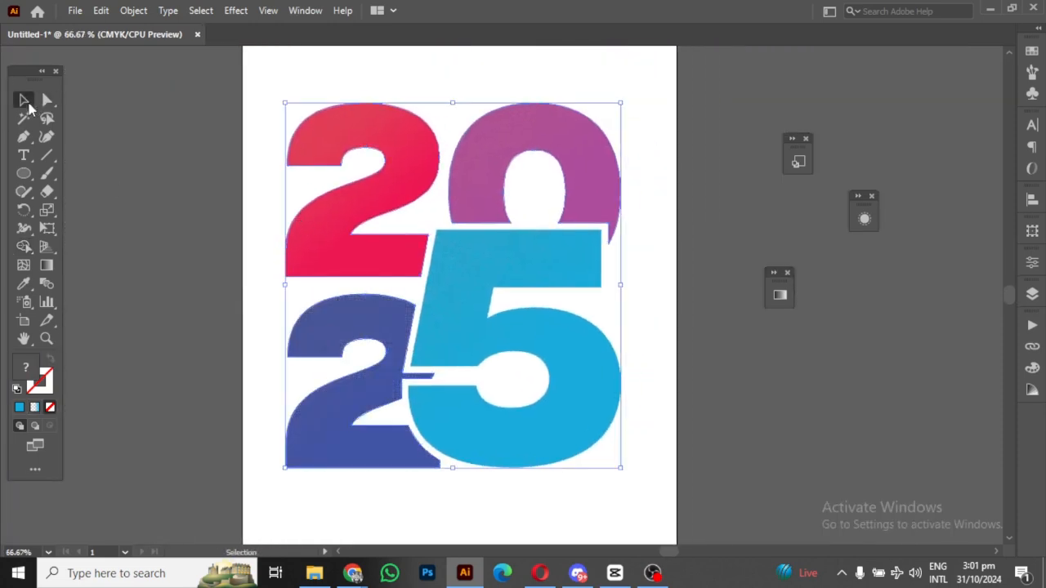
{"action": "left_click", "coordinate": [182, 231]}
Step: Enlarge the whole 2025 design proportionally from its centre, move it down to the middle of the artboard, and deselect it
{"action": "key", "text": "a"}
{"action": "key", "text": "ctrl+minus"}
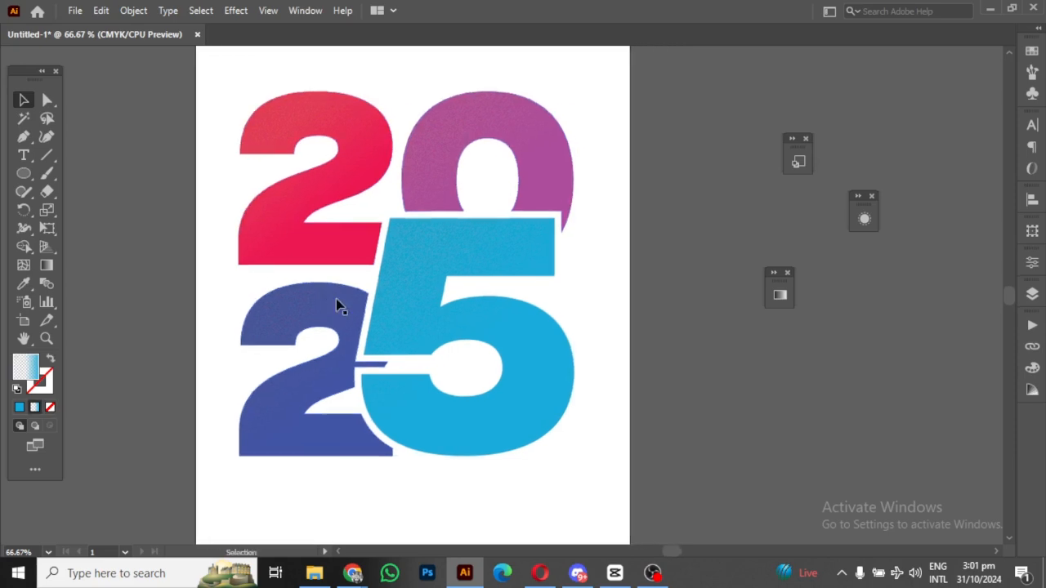
{"action": "left_click_drag", "start_coordinate": [378, 301], "coordinate": [356, 302]}
{"action": "key", "text": "v"}
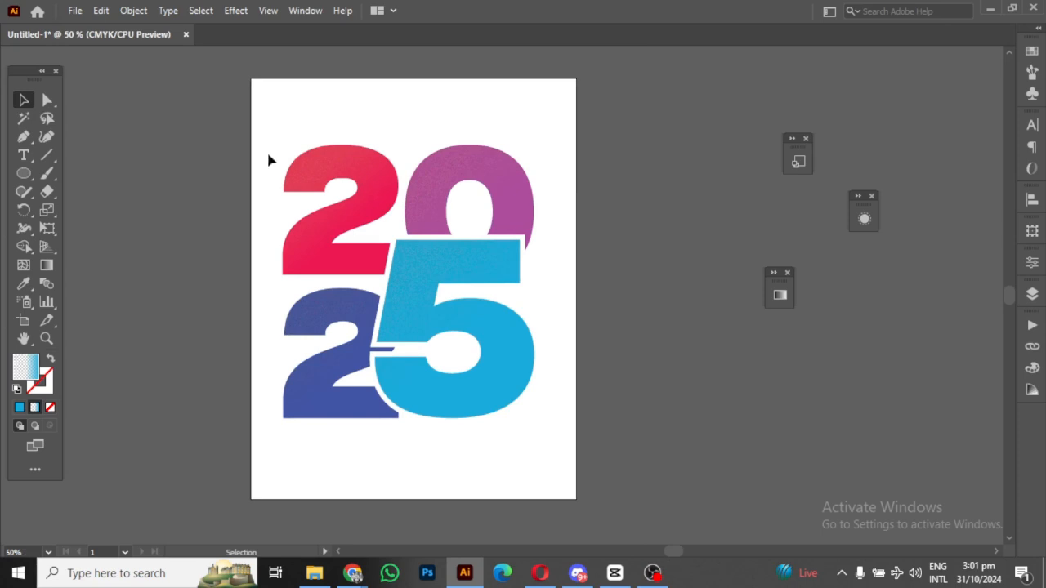
{"action": "left_click_drag", "start_coordinate": [259, 130], "coordinate": [564, 433]}
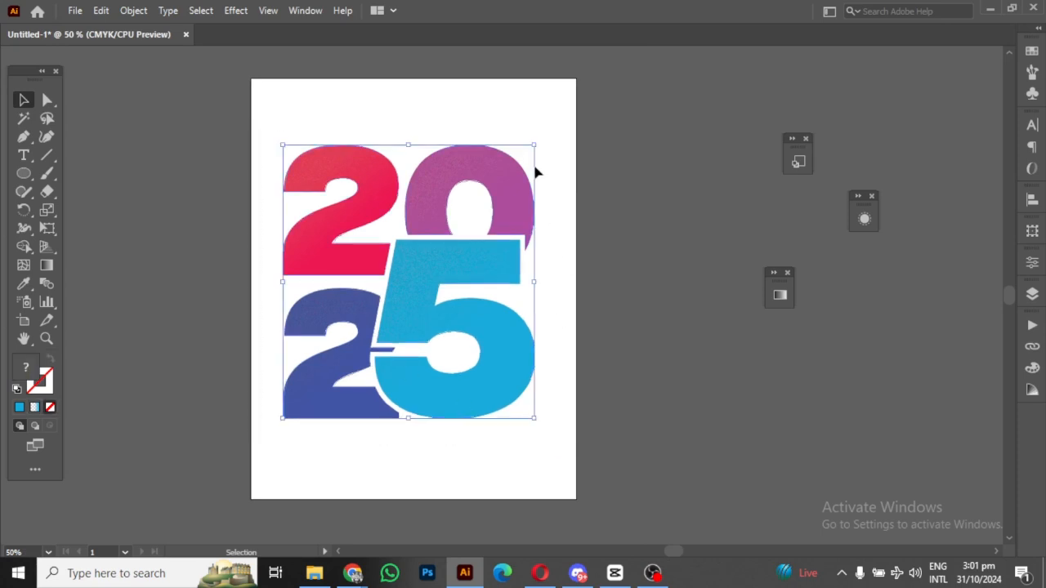
{"action": "left_click_drag", "start_coordinate": [535, 147], "coordinate": [546, 133]}
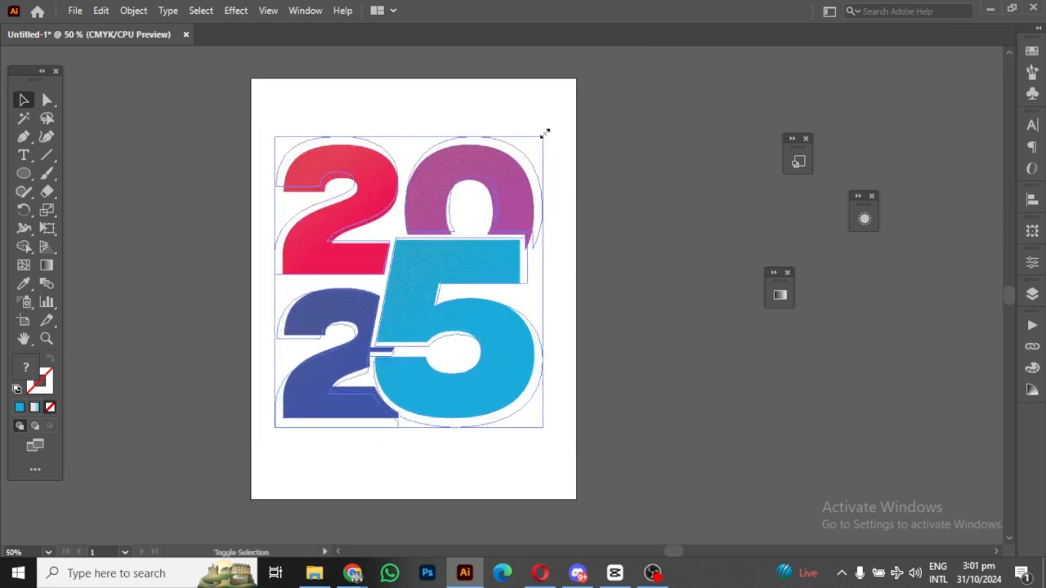
{"action": "left_click_drag", "start_coordinate": [521, 201], "coordinate": [519, 212]}
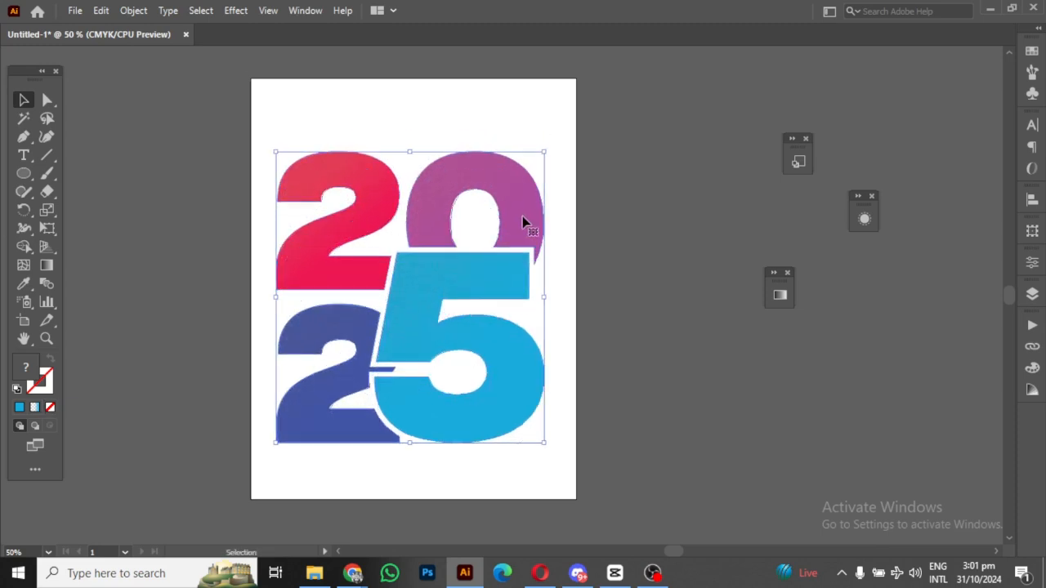
{"action": "left_click", "coordinate": [642, 217]}
Step: Examine the cut edges and grain around the 5 up close, and check the complete 2025 design on the artboard
{"action": "key", "text": "ctrl+equal"}
{"action": "key", "text": "ctrl+equal"}
{"action": "key", "text": "ctrl+equal"}
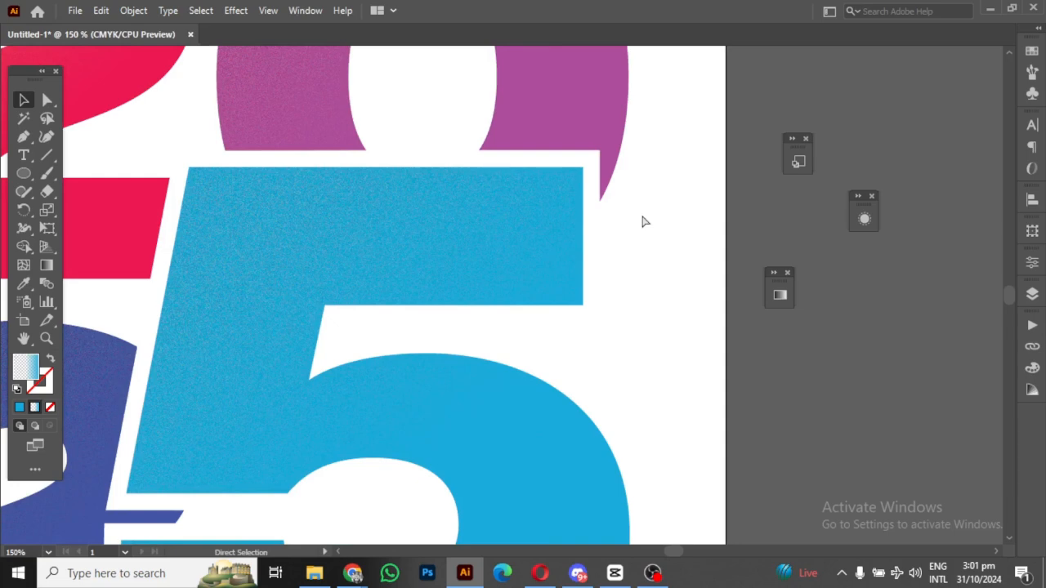
{"action": "key", "text": "ctrl+minus"}
{"action": "key", "text": "ctrl+minus"}
{"action": "key", "text": "ctrl+minus"}
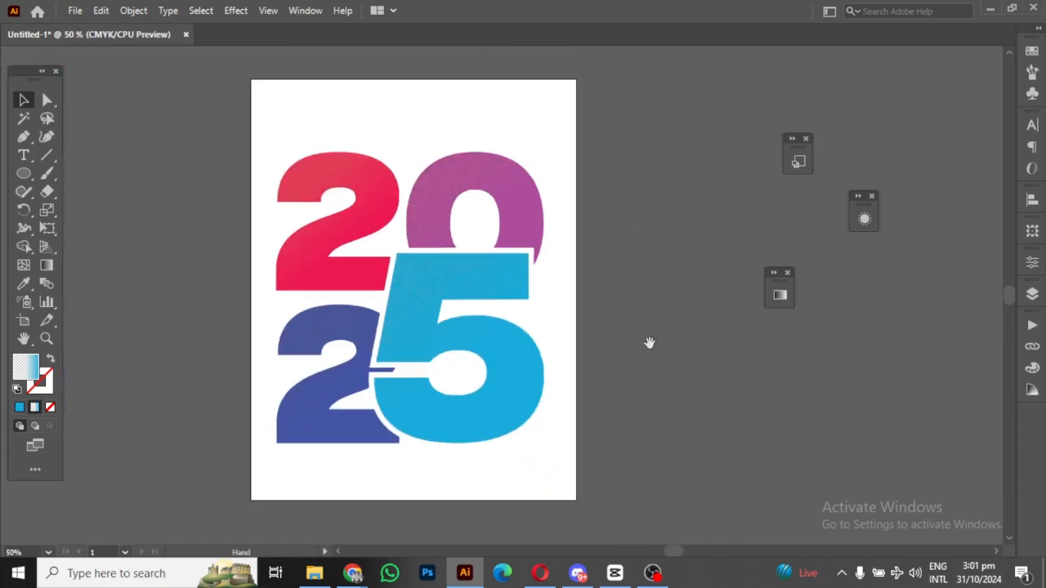
{"action": "left_click_drag", "start_coordinate": [650, 343], "coordinate": [637, 312]}
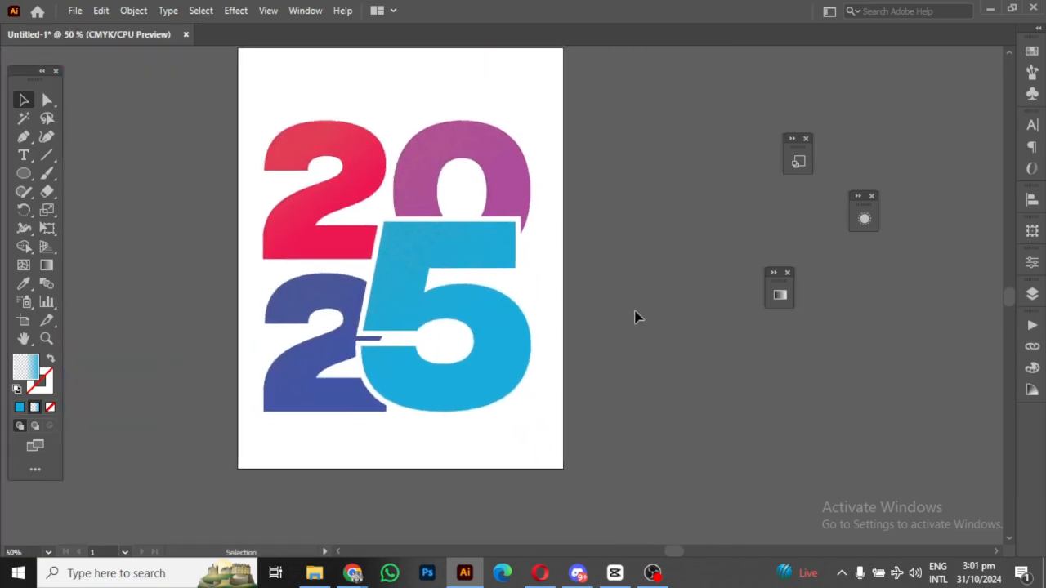